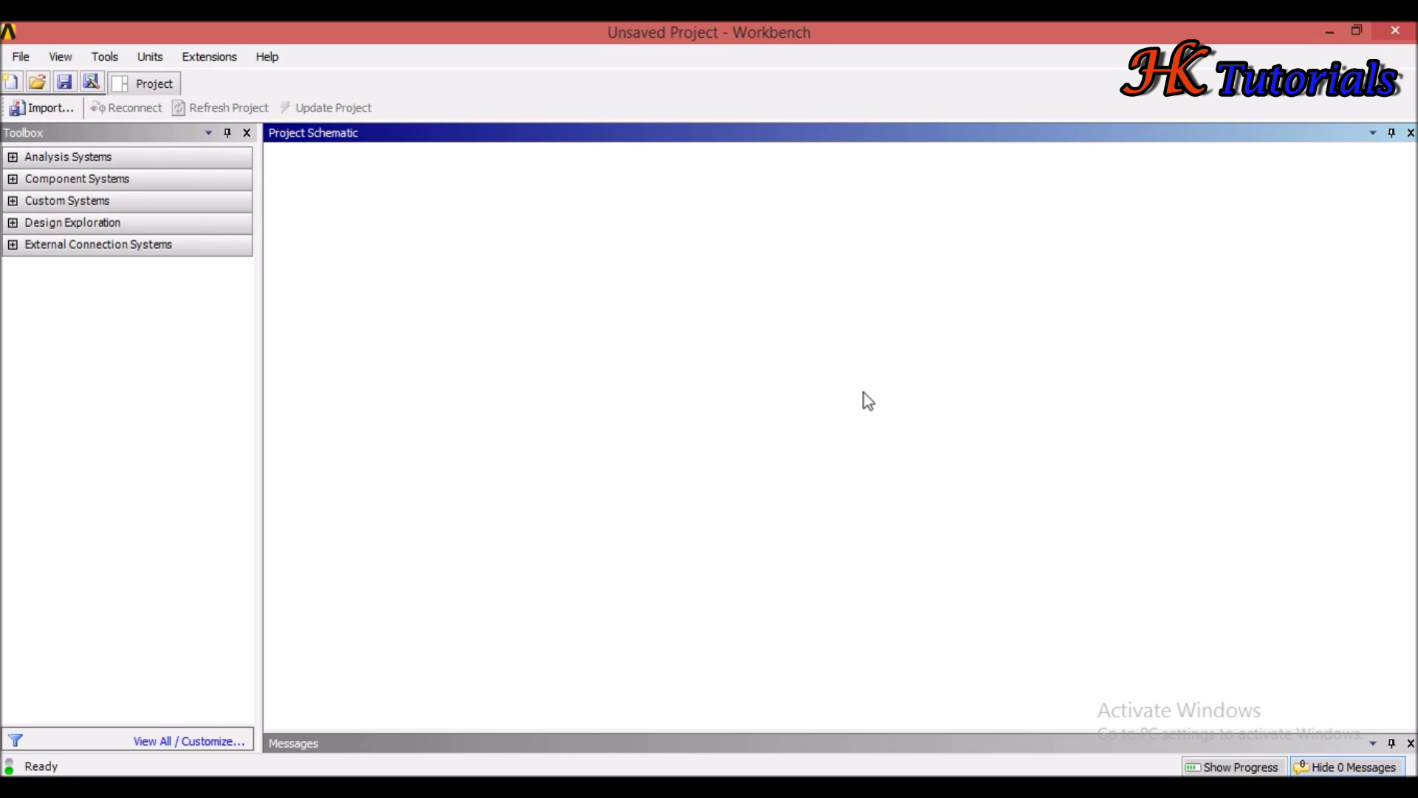
- Switch to the comparson.jpg picture and compare the tetra and hexa mesh images and statistics
left_click(797, 787)
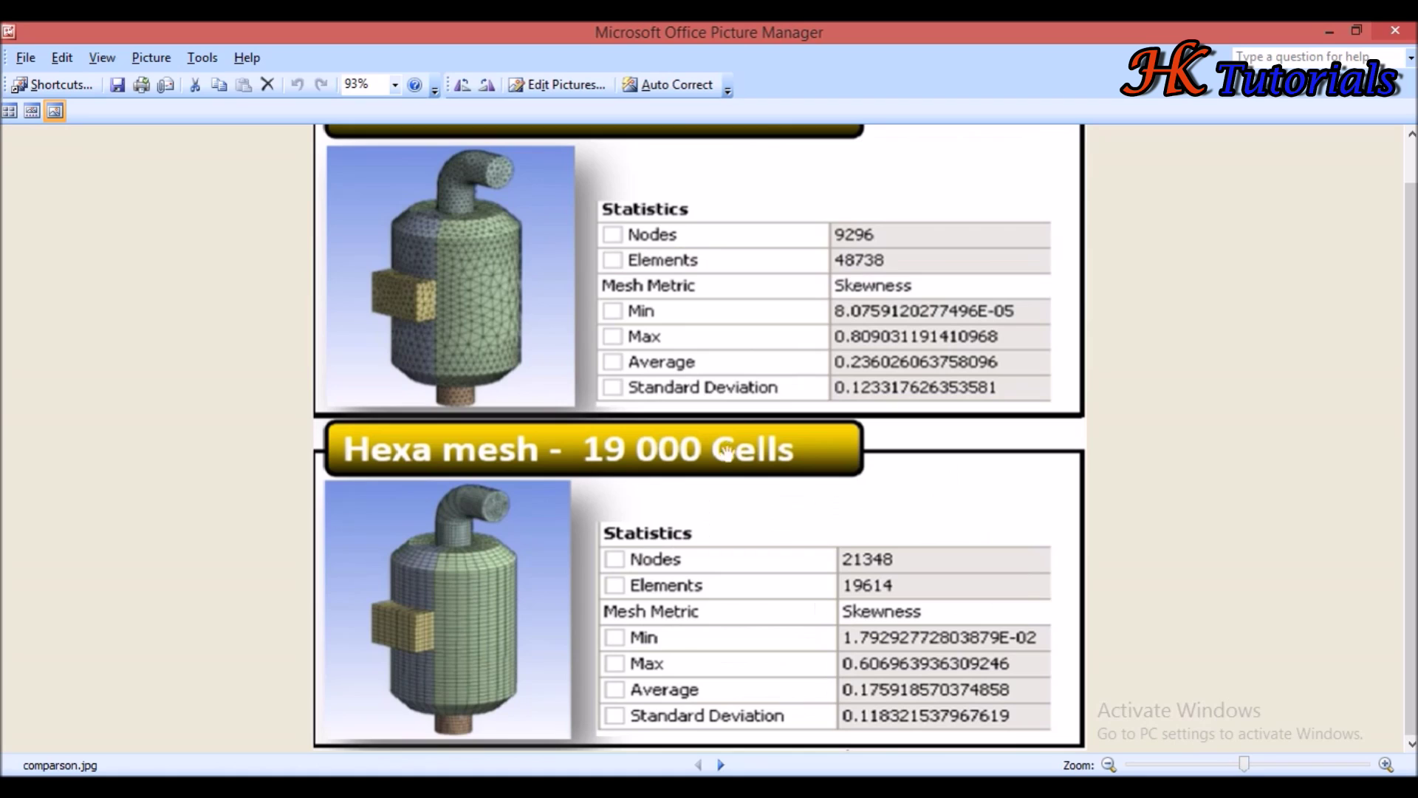
scroll(662, 285, "up", 1)
scroll(642, 414, "down", 1)
scroll(563, 359, "up", 1)
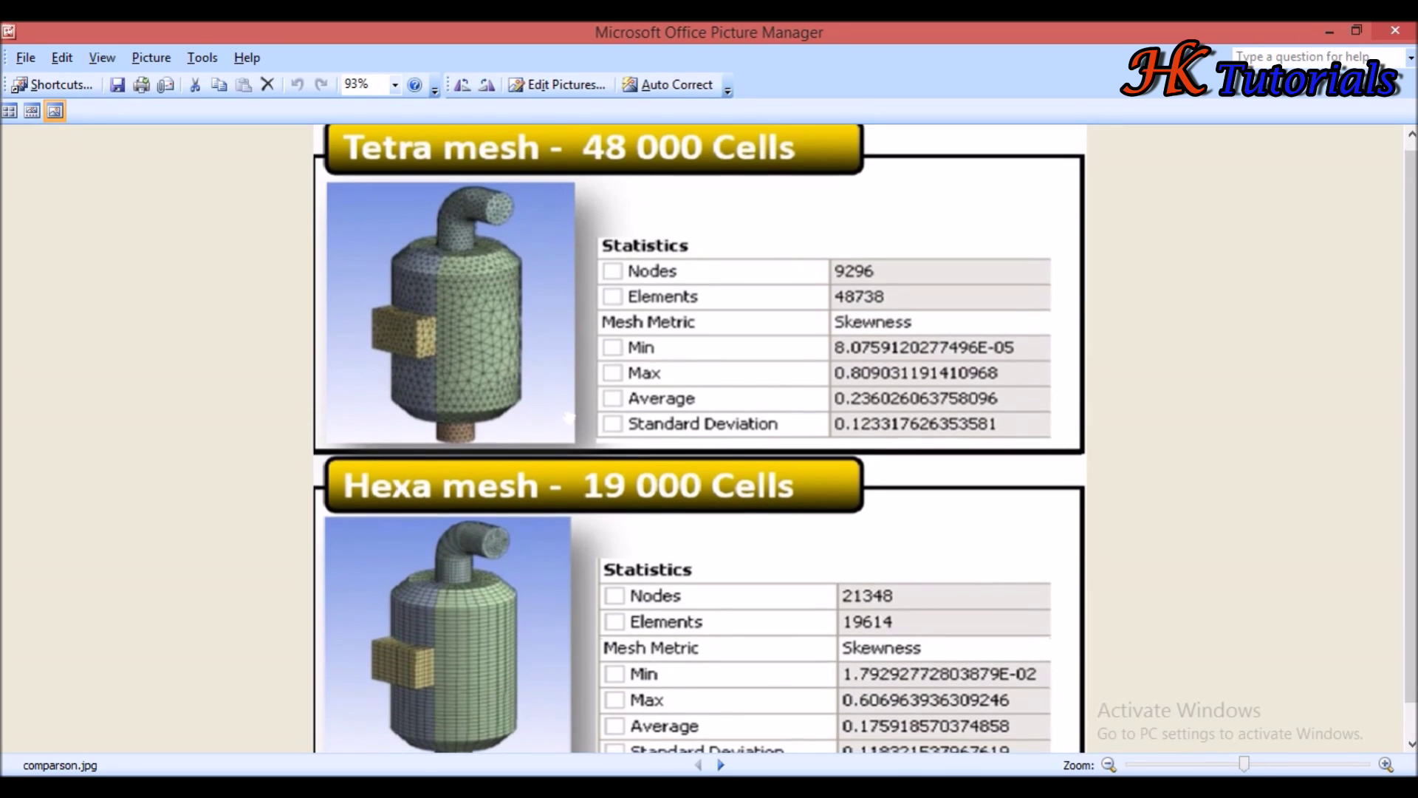
scroll(562, 310, "up", 1)
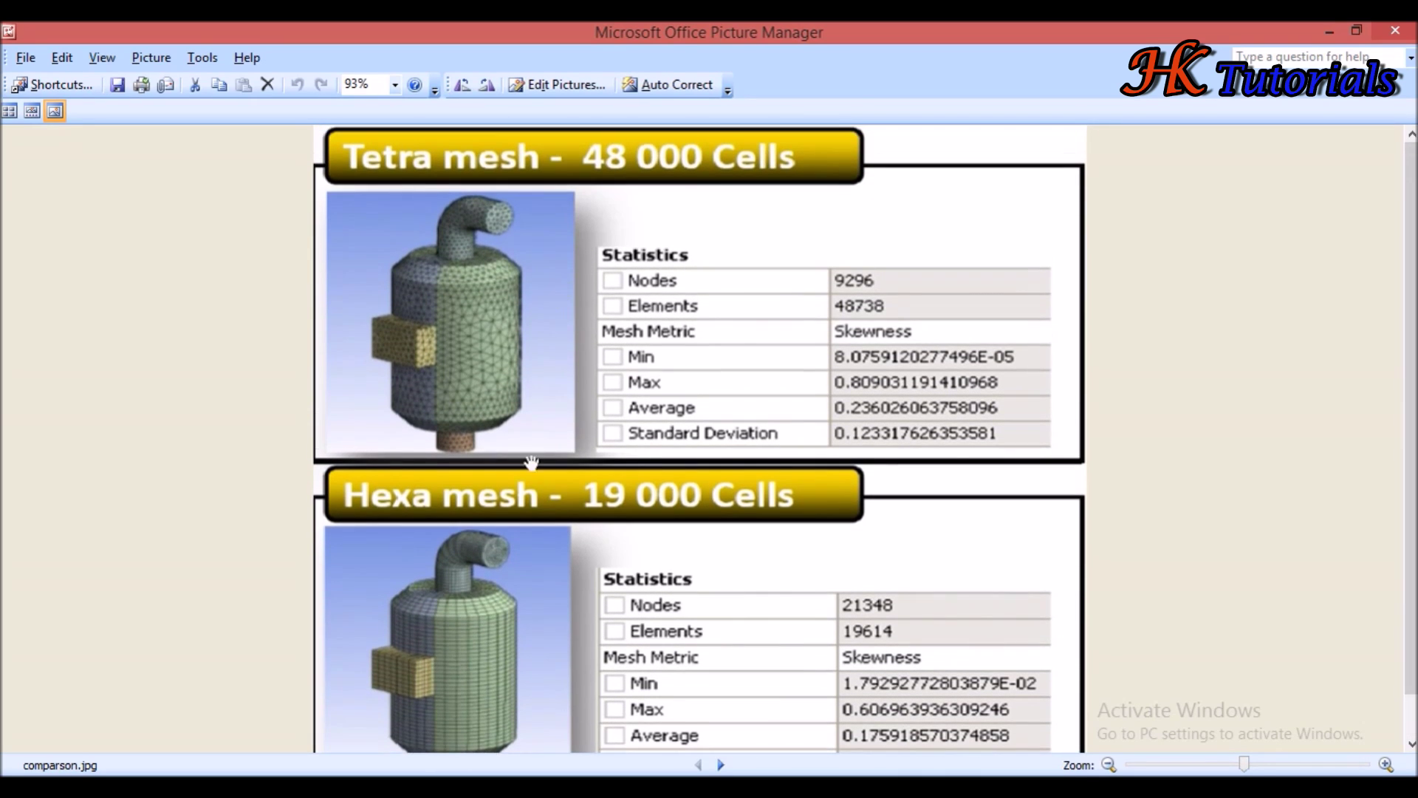
scroll(534, 577, "down", 1)
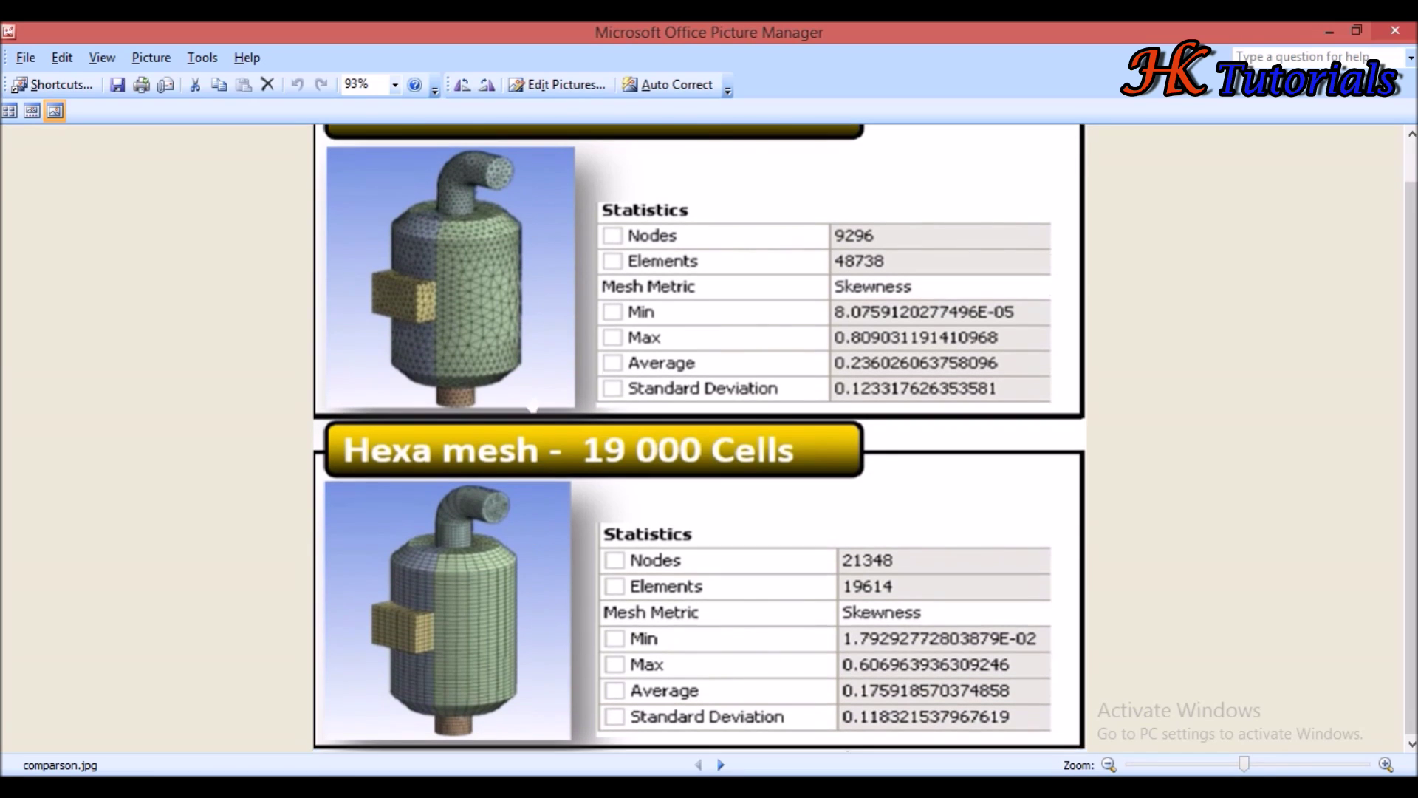
scroll(535, 532, "up", 1)
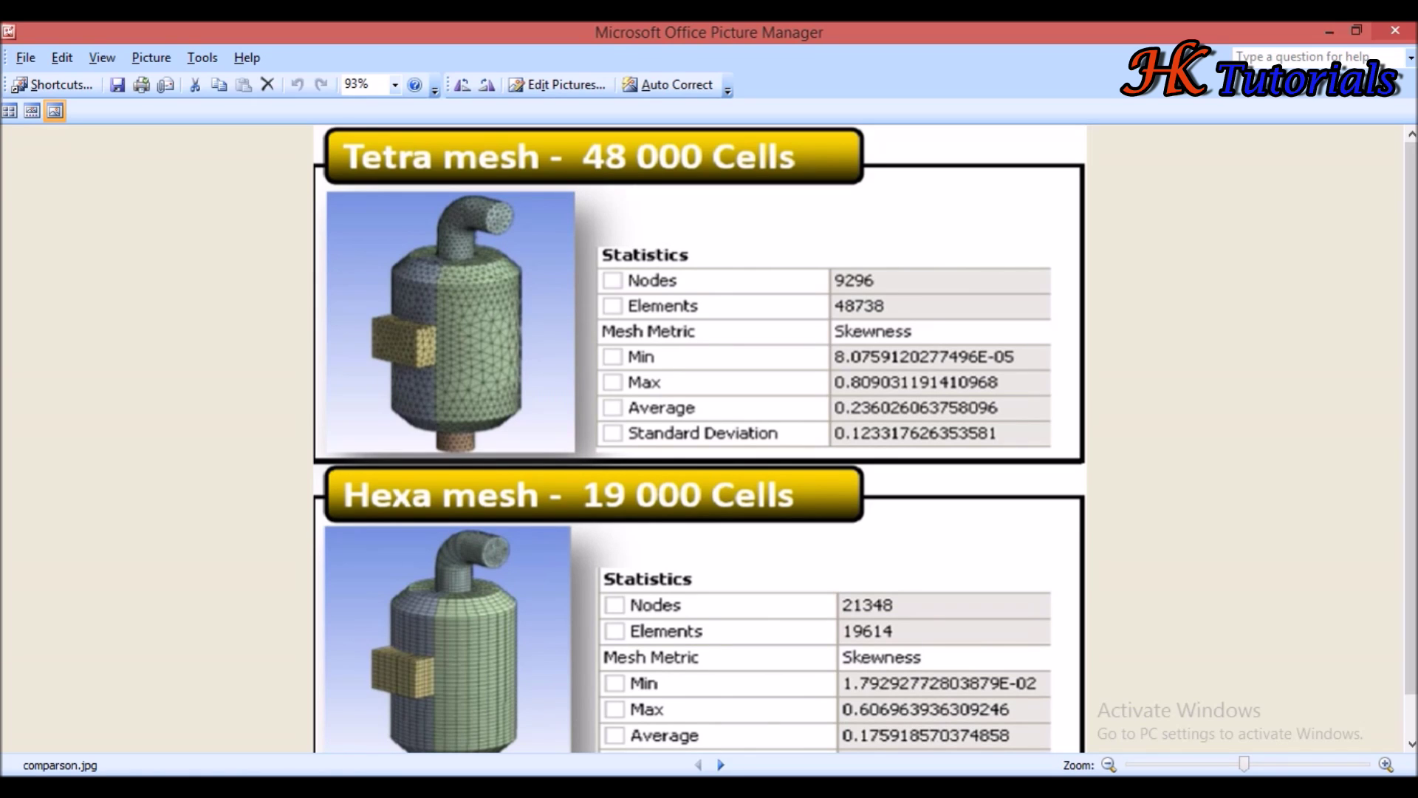
scroll(493, 502, "down", 1)
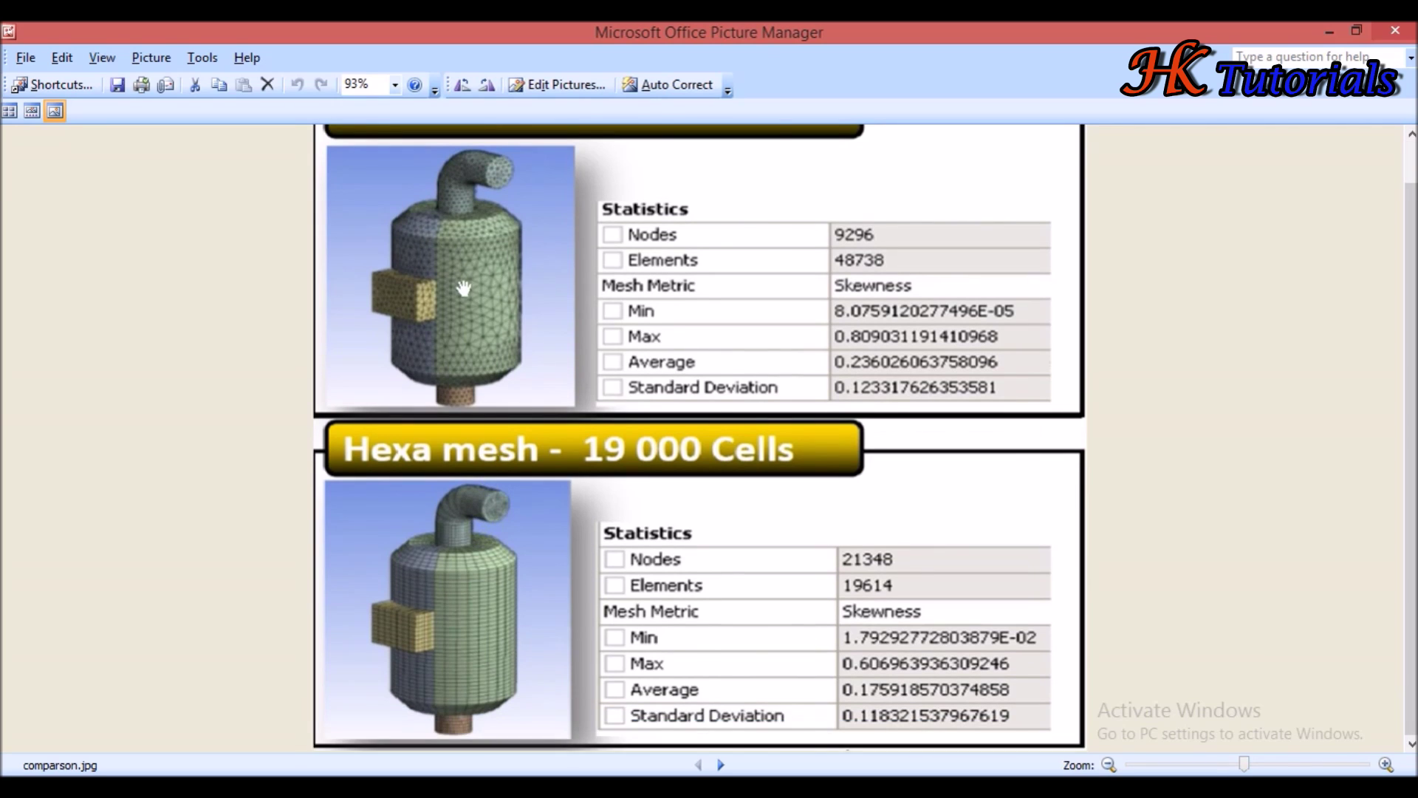
scroll(469, 340, "up", 1)
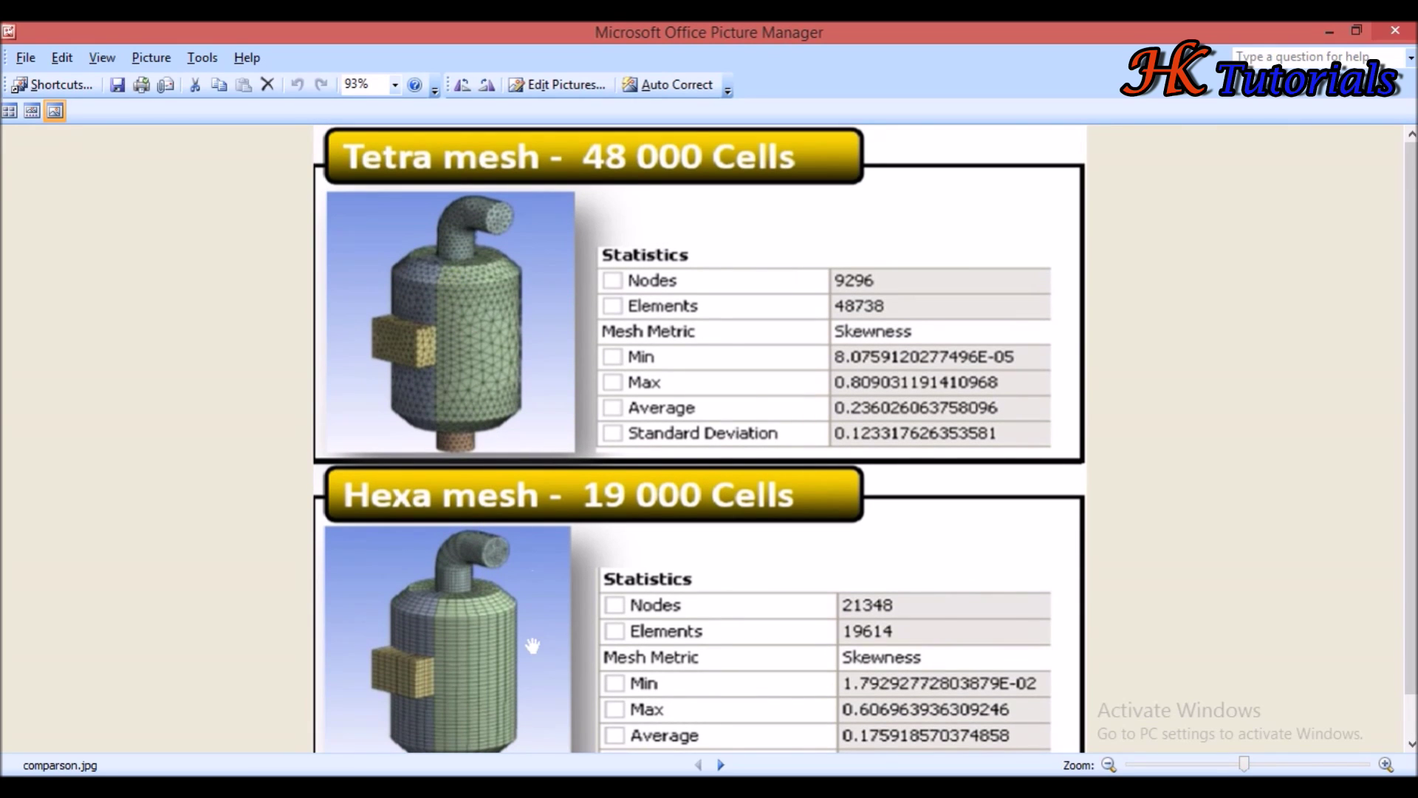
scroll(529, 645, "down", 1)
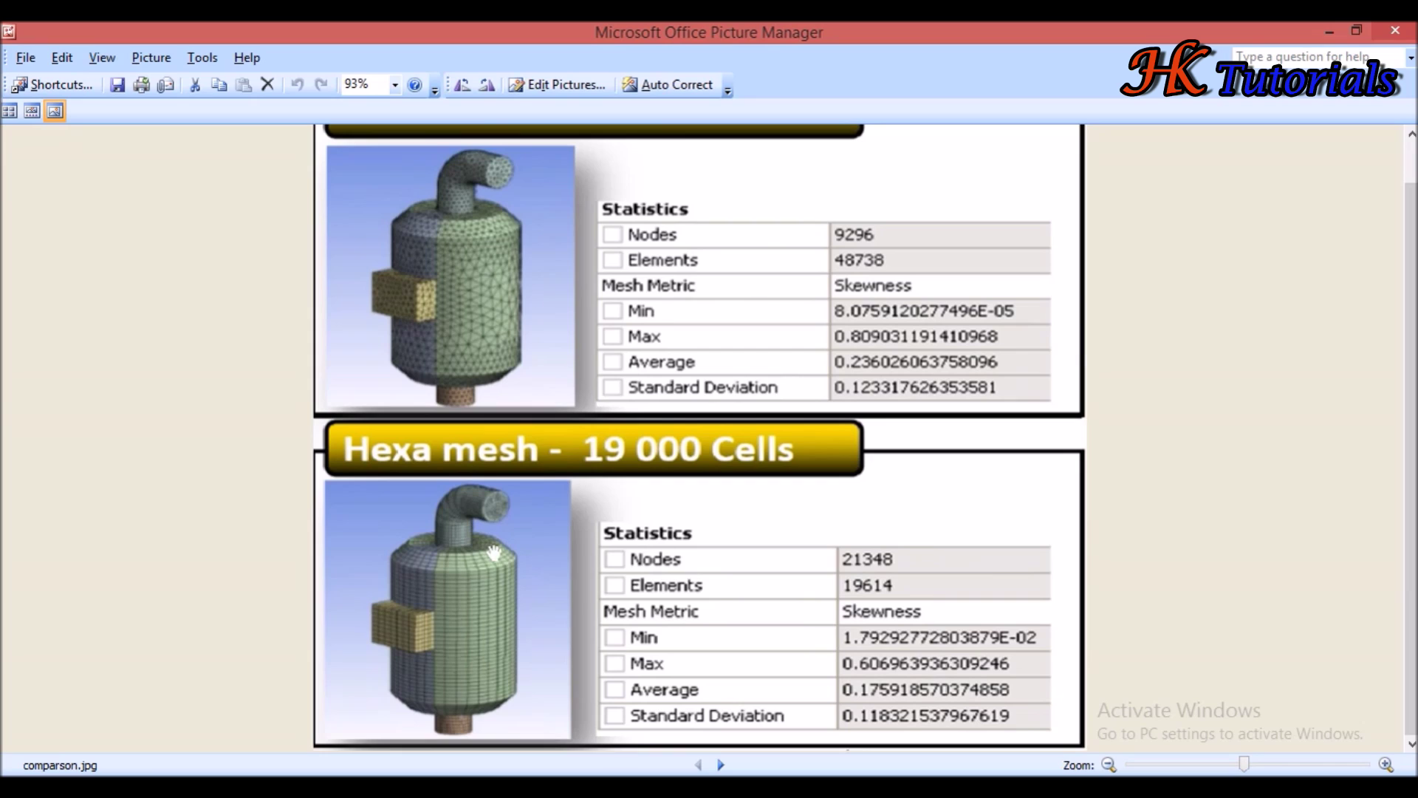
scroll(524, 509, "up", 1)
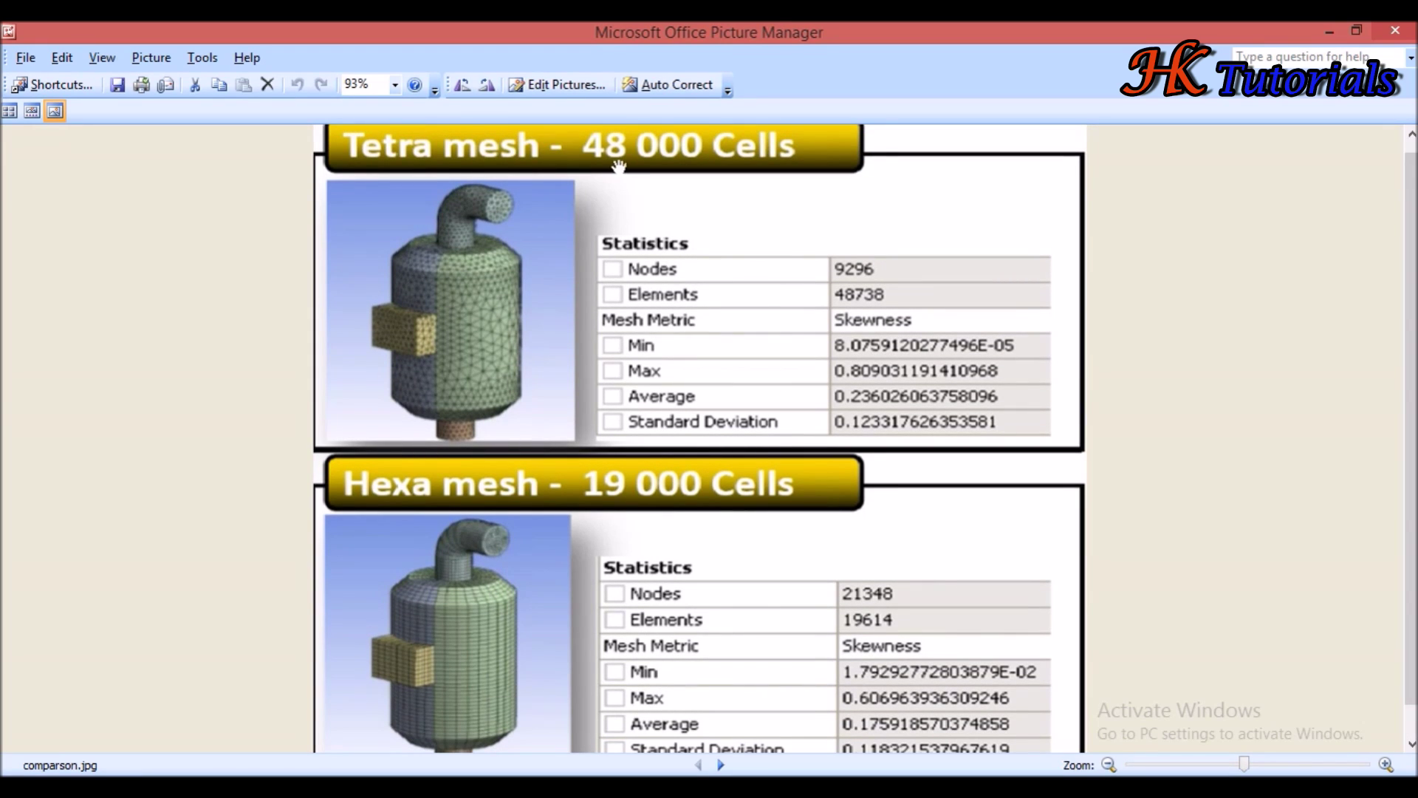
scroll(517, 585, "down", 1)
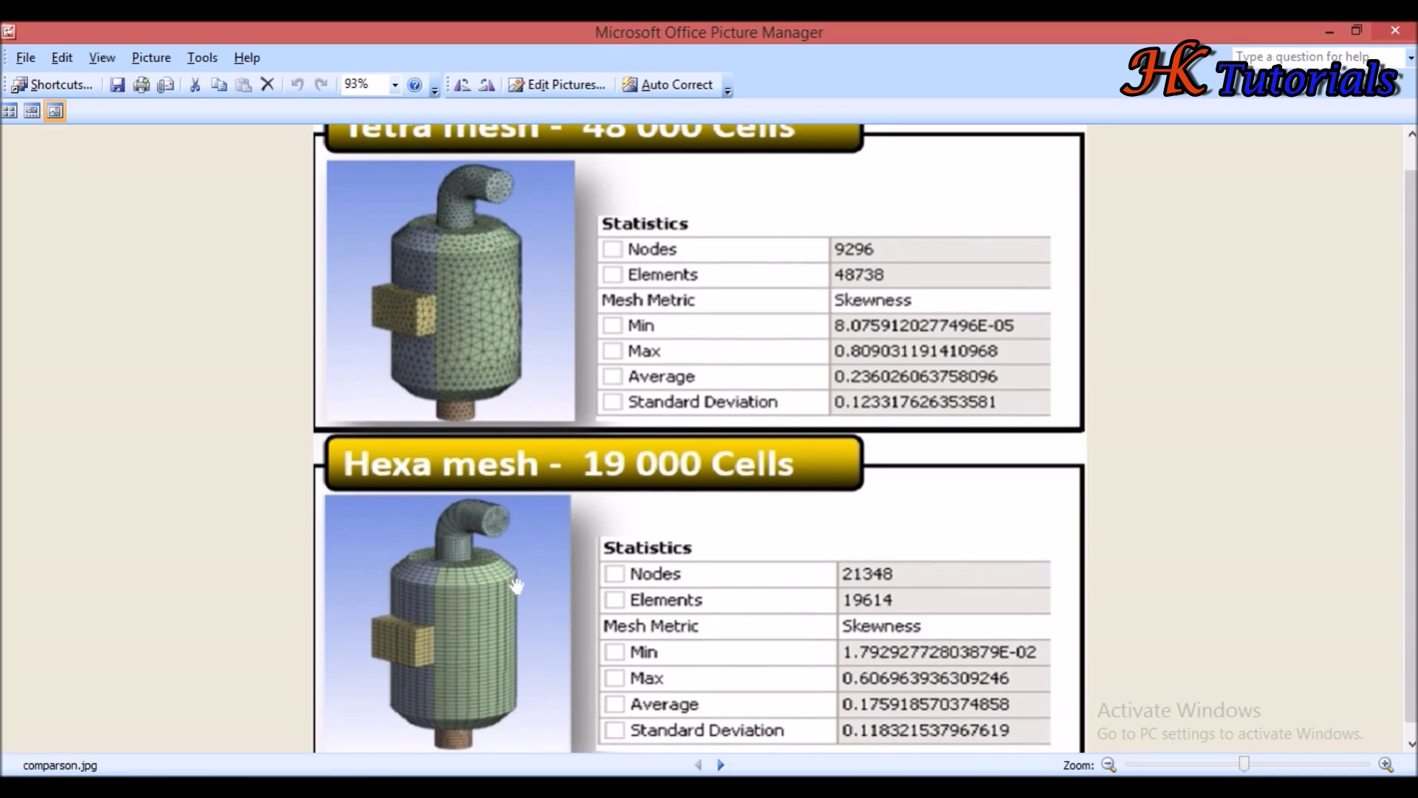
scroll(560, 406, "up", 1)
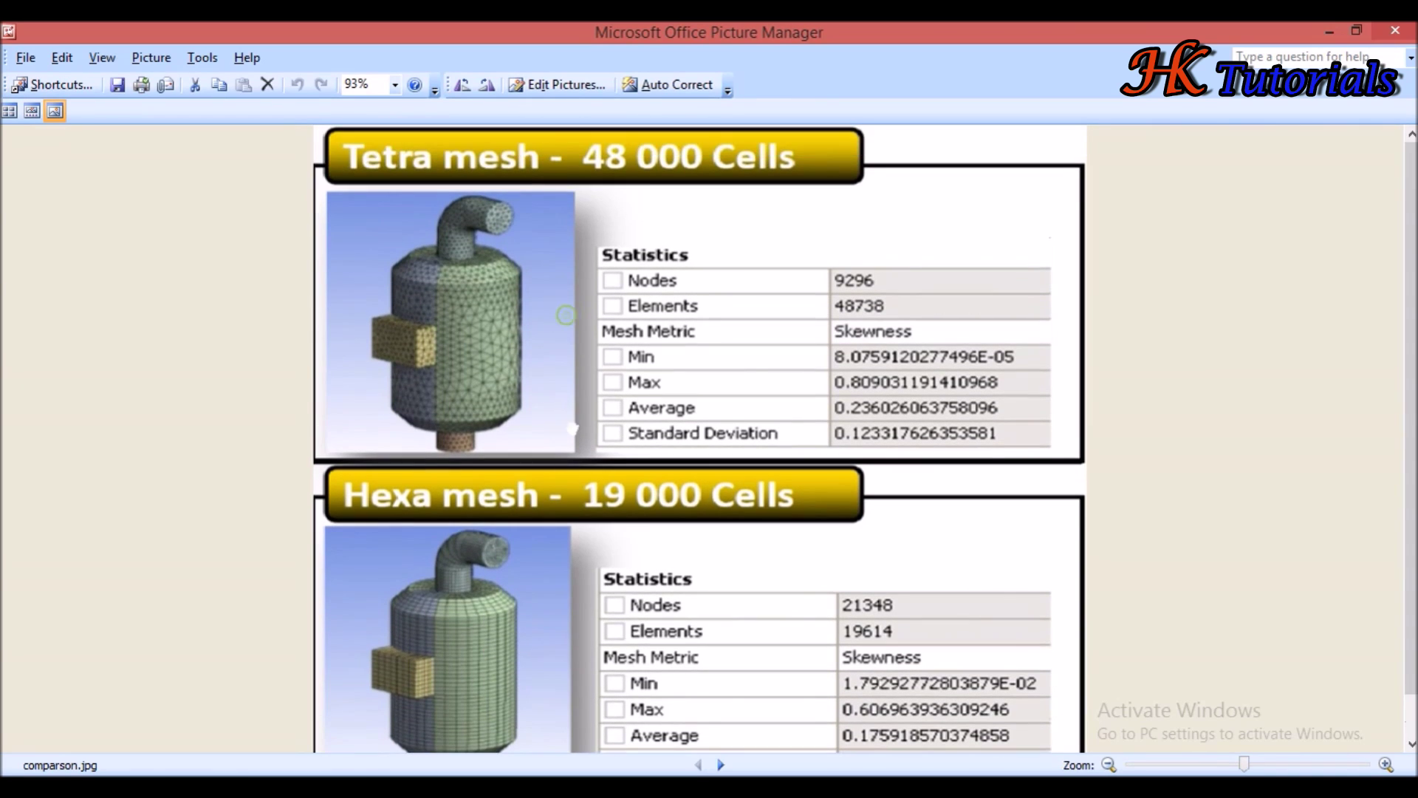
scroll(519, 657, "down", 2)
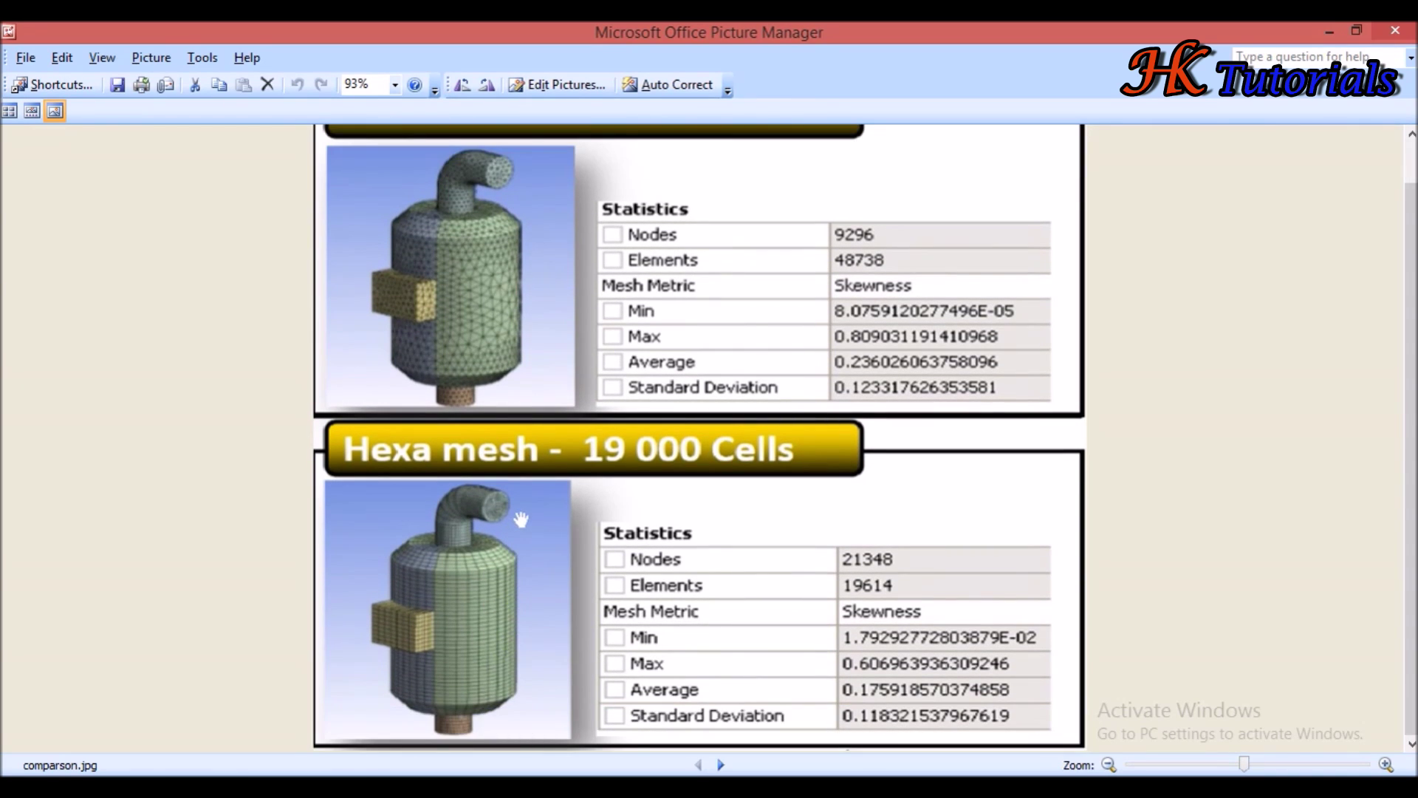
scroll(531, 351, "up", 2)
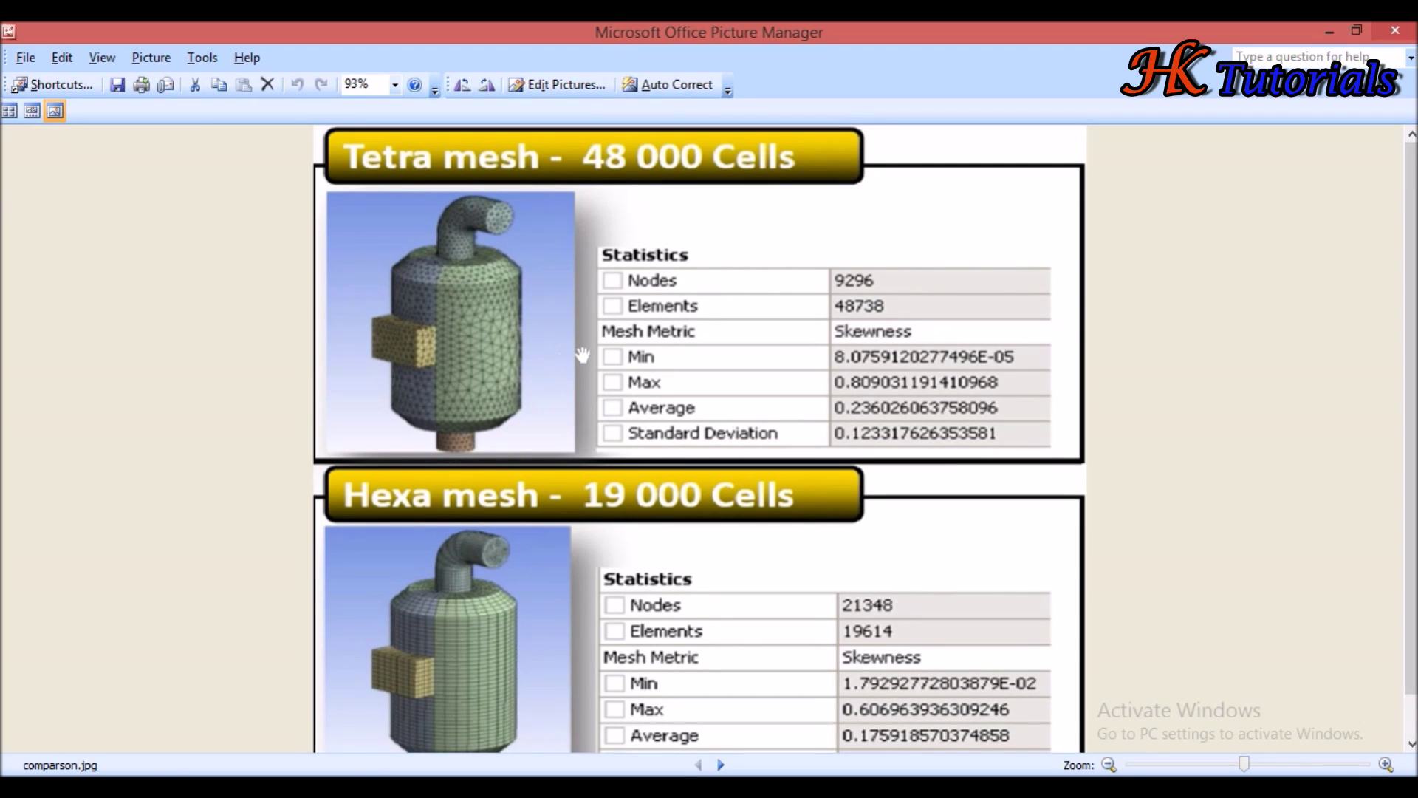
scroll(586, 609, "down", 2)
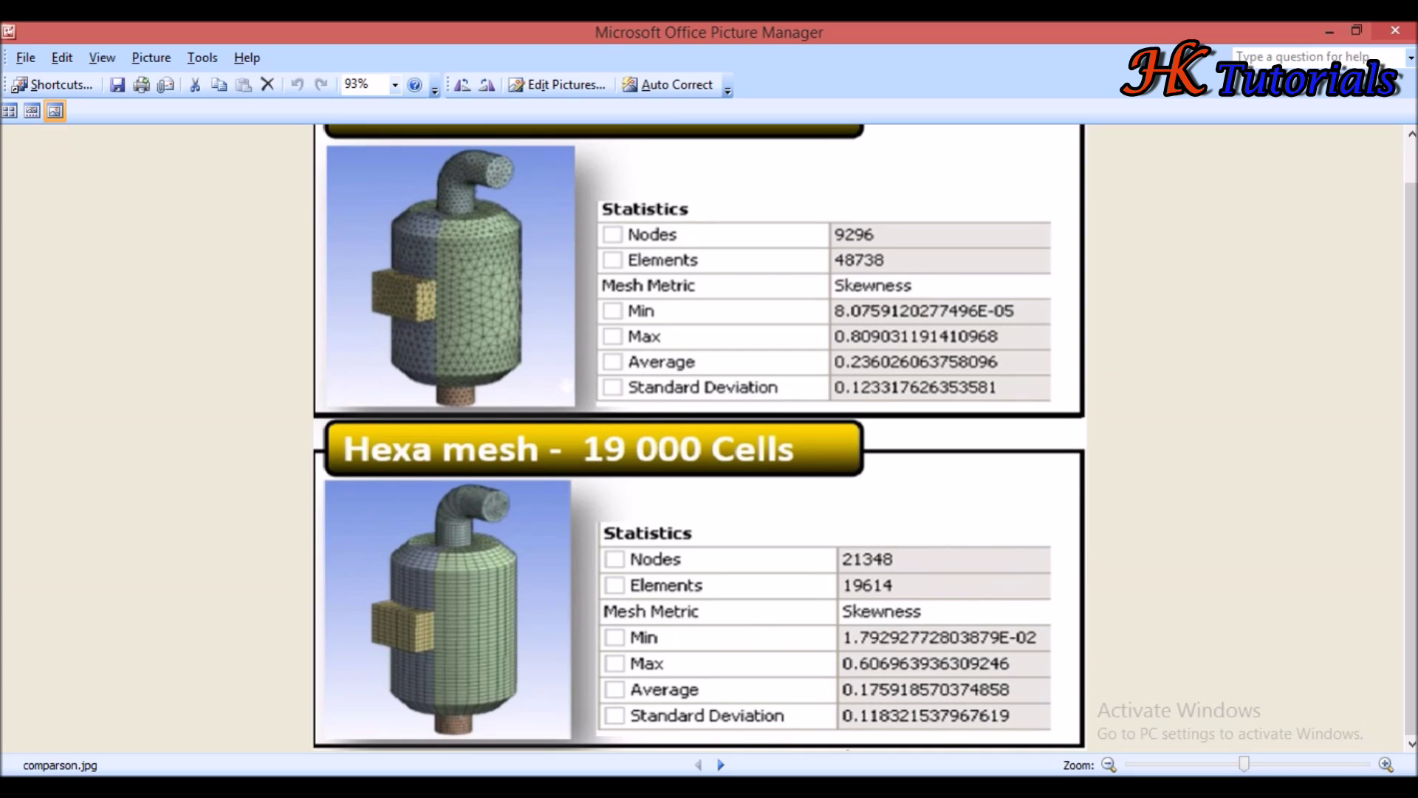
scroll(537, 341, "up", 2)
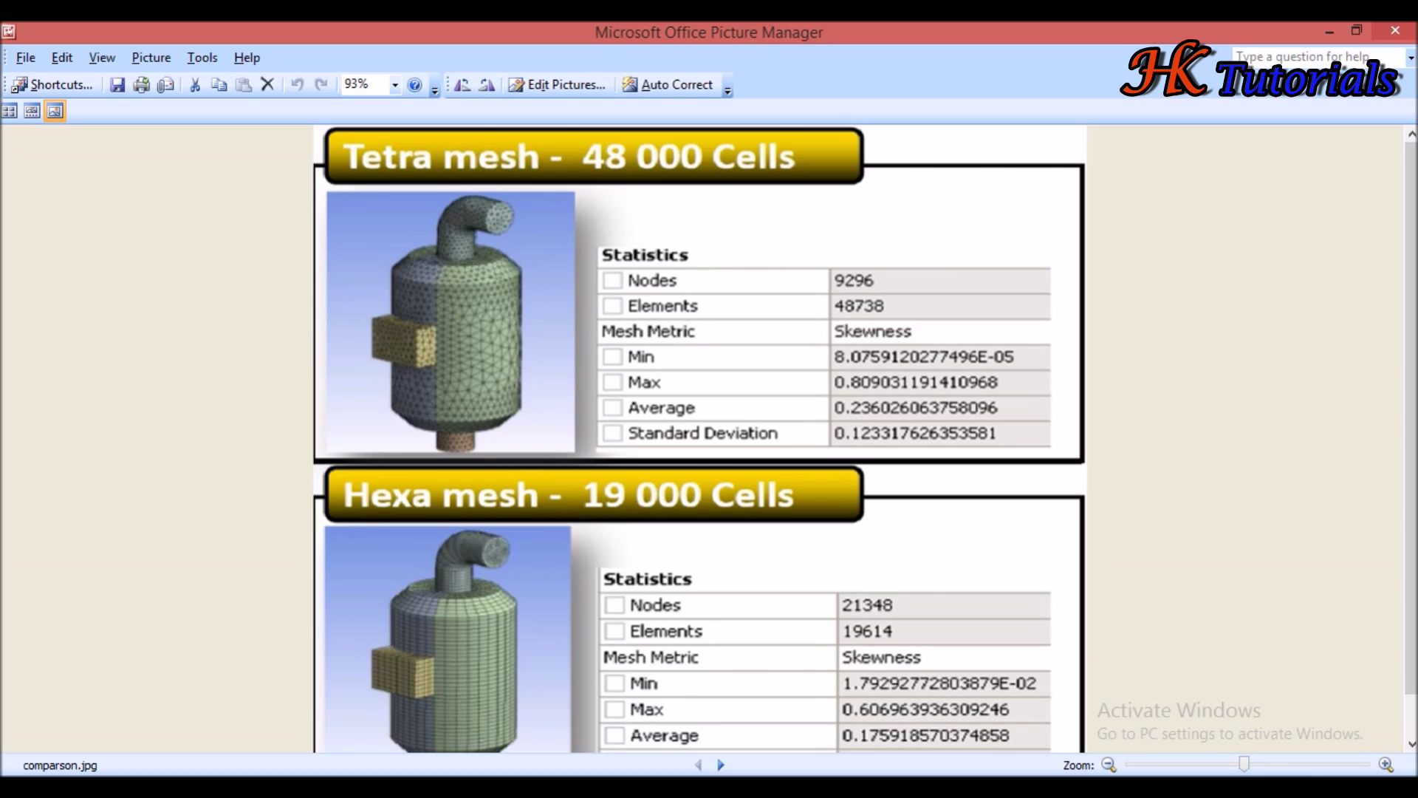
scroll(774, 620, "down", 1)
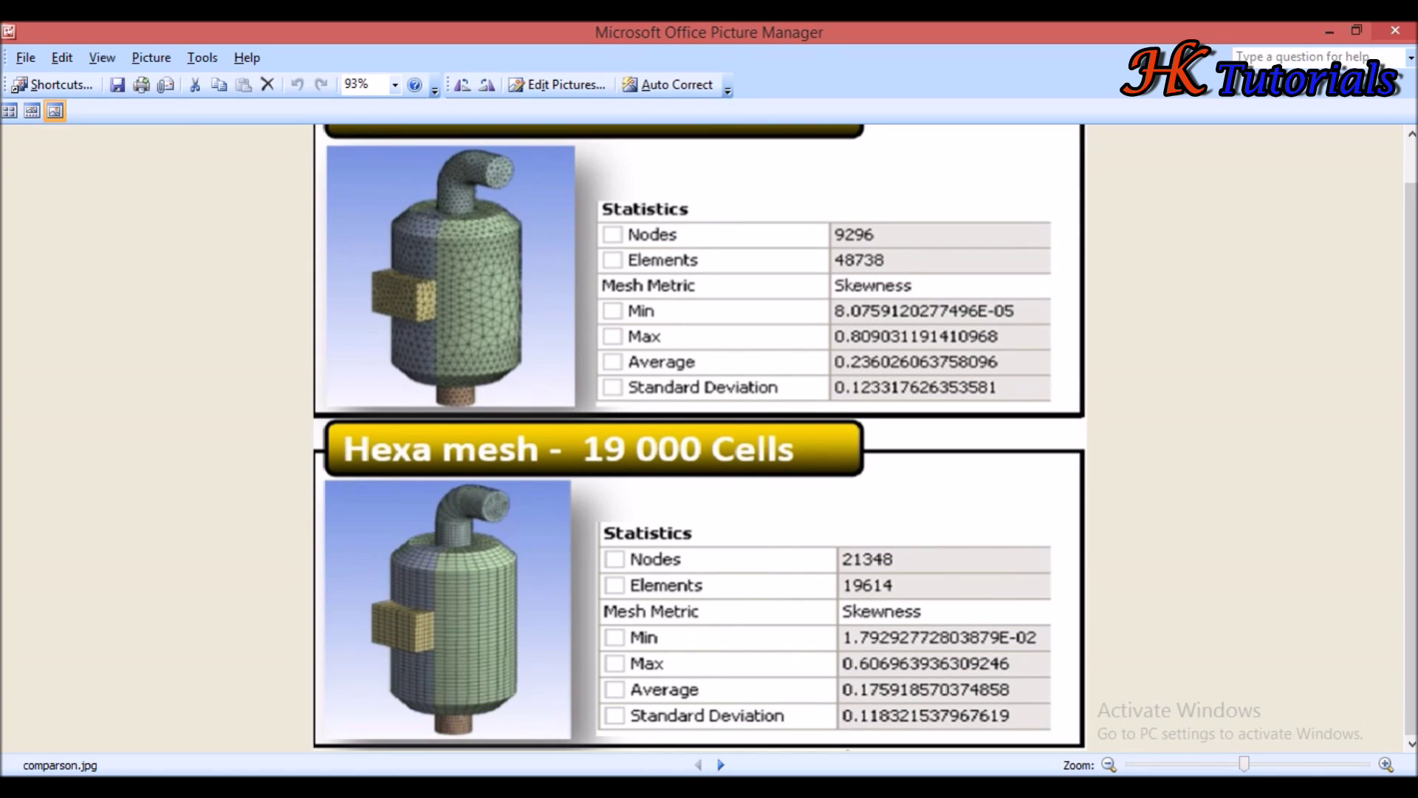
scroll(445, 528, "up", 1)
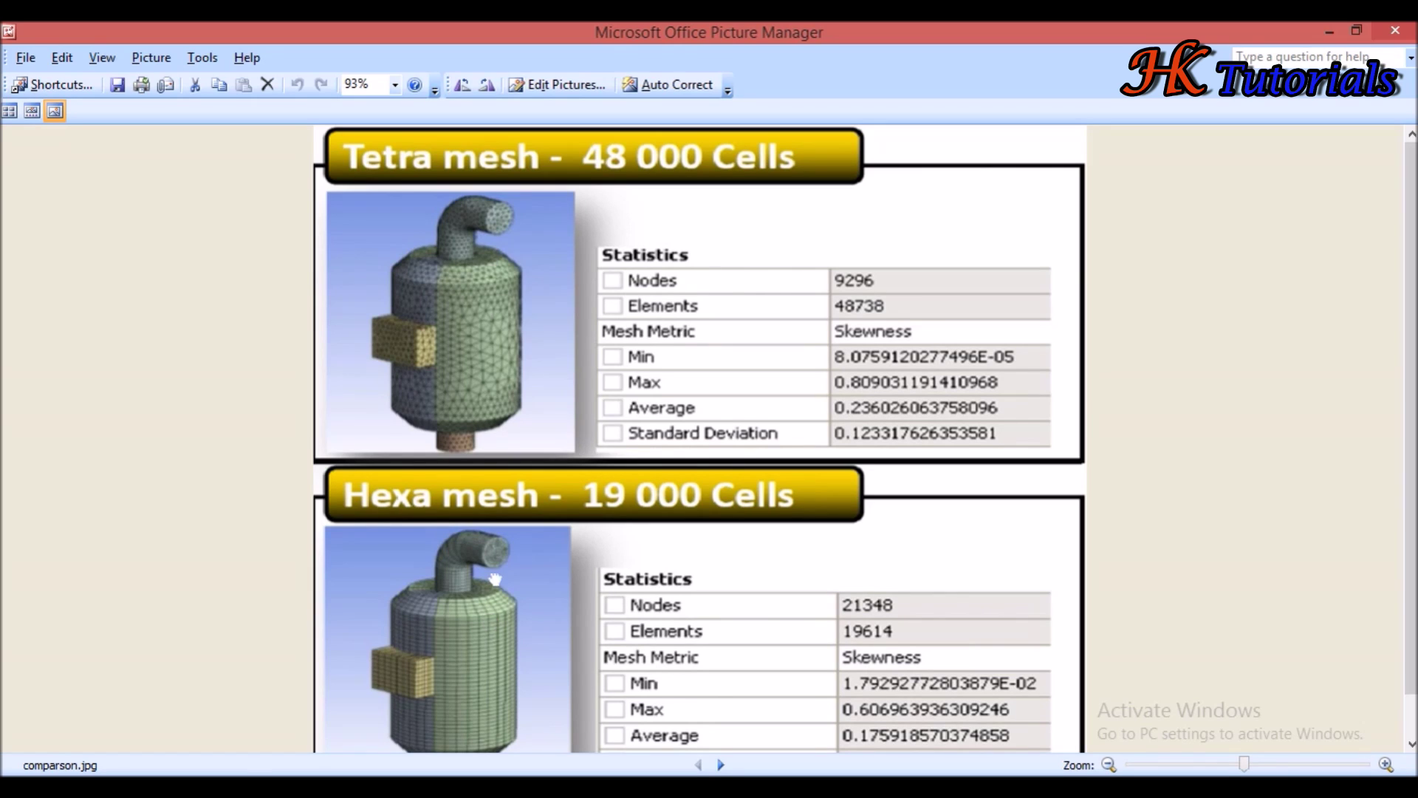
left_click_drag(495, 579, 500, 531)
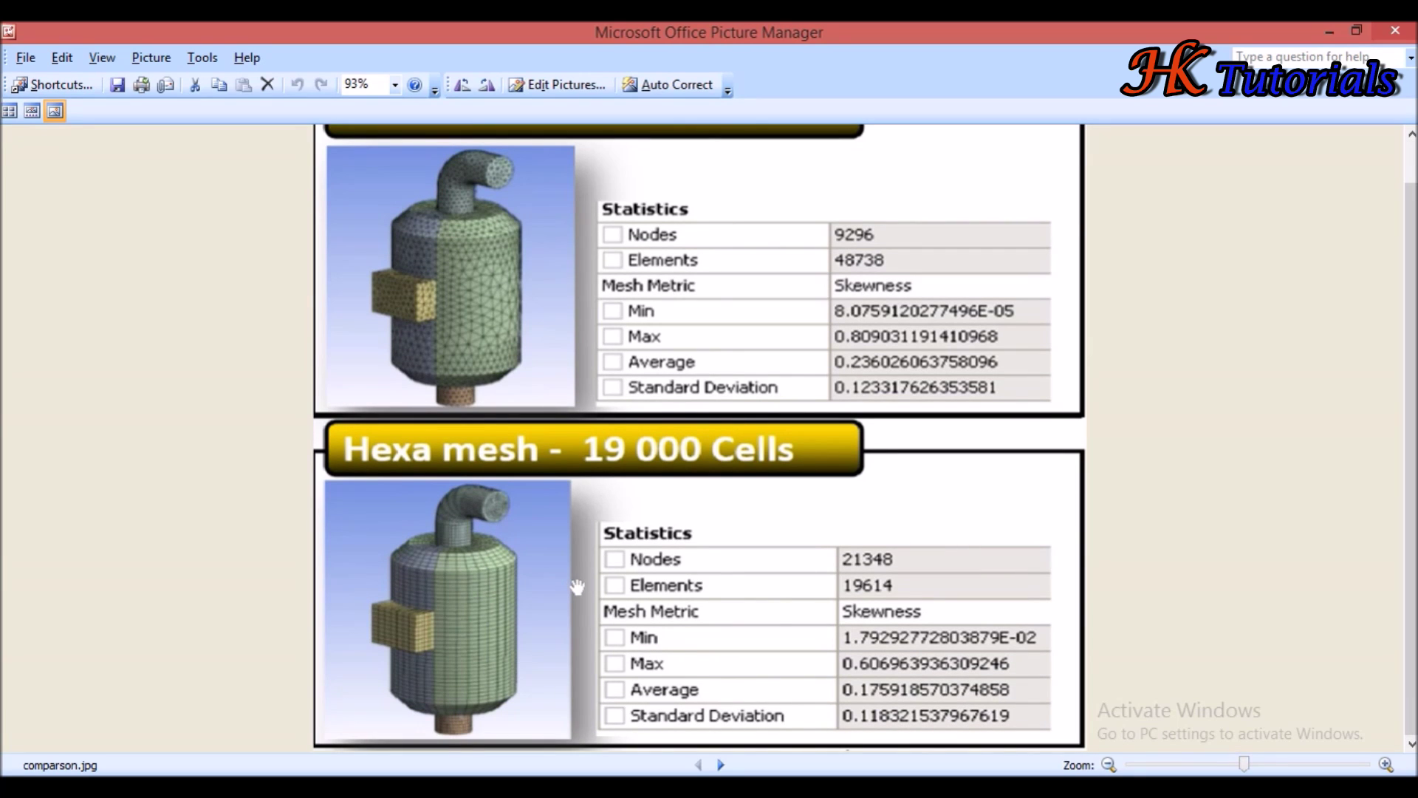
left_click_drag(535, 538, 581, 580)
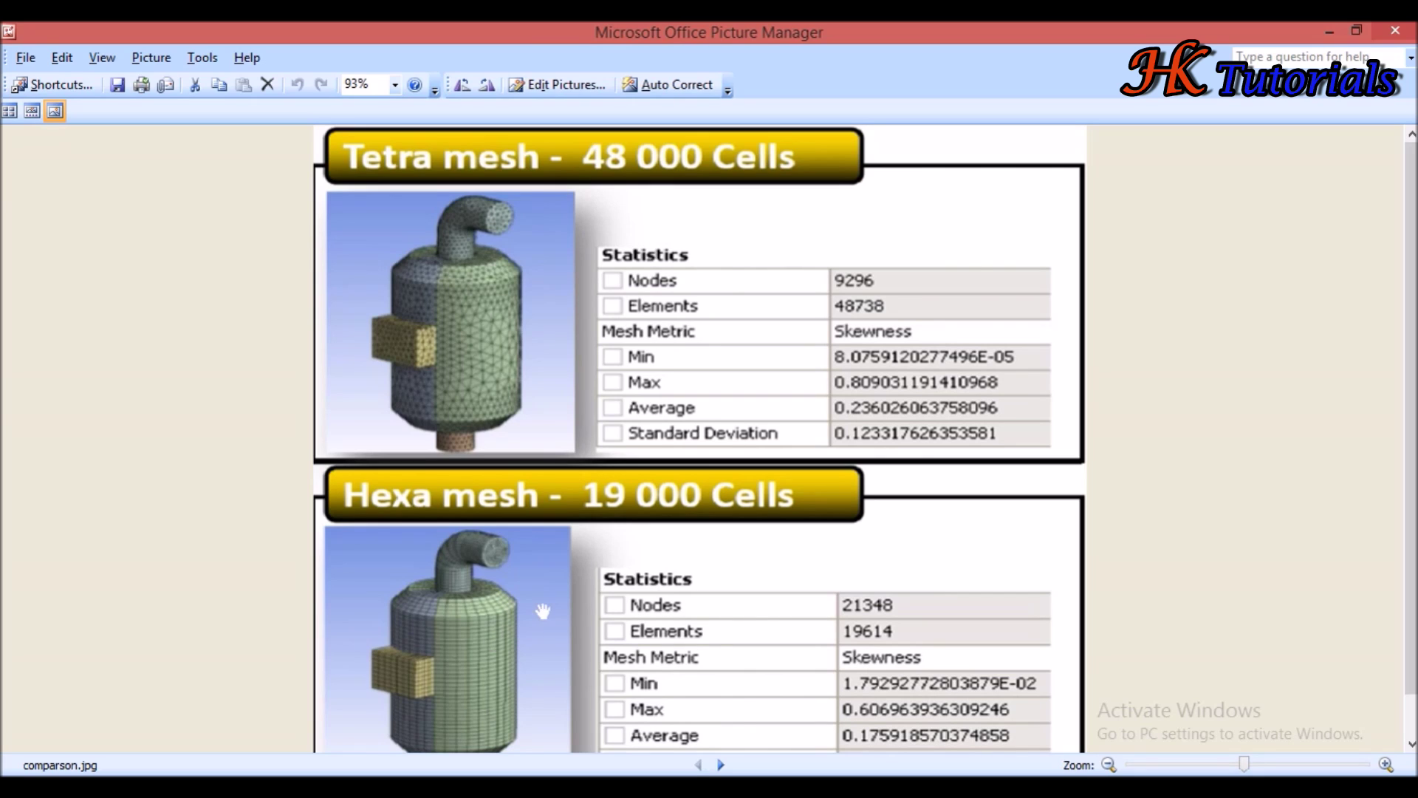
left_click_drag(555, 672, 545, 632)
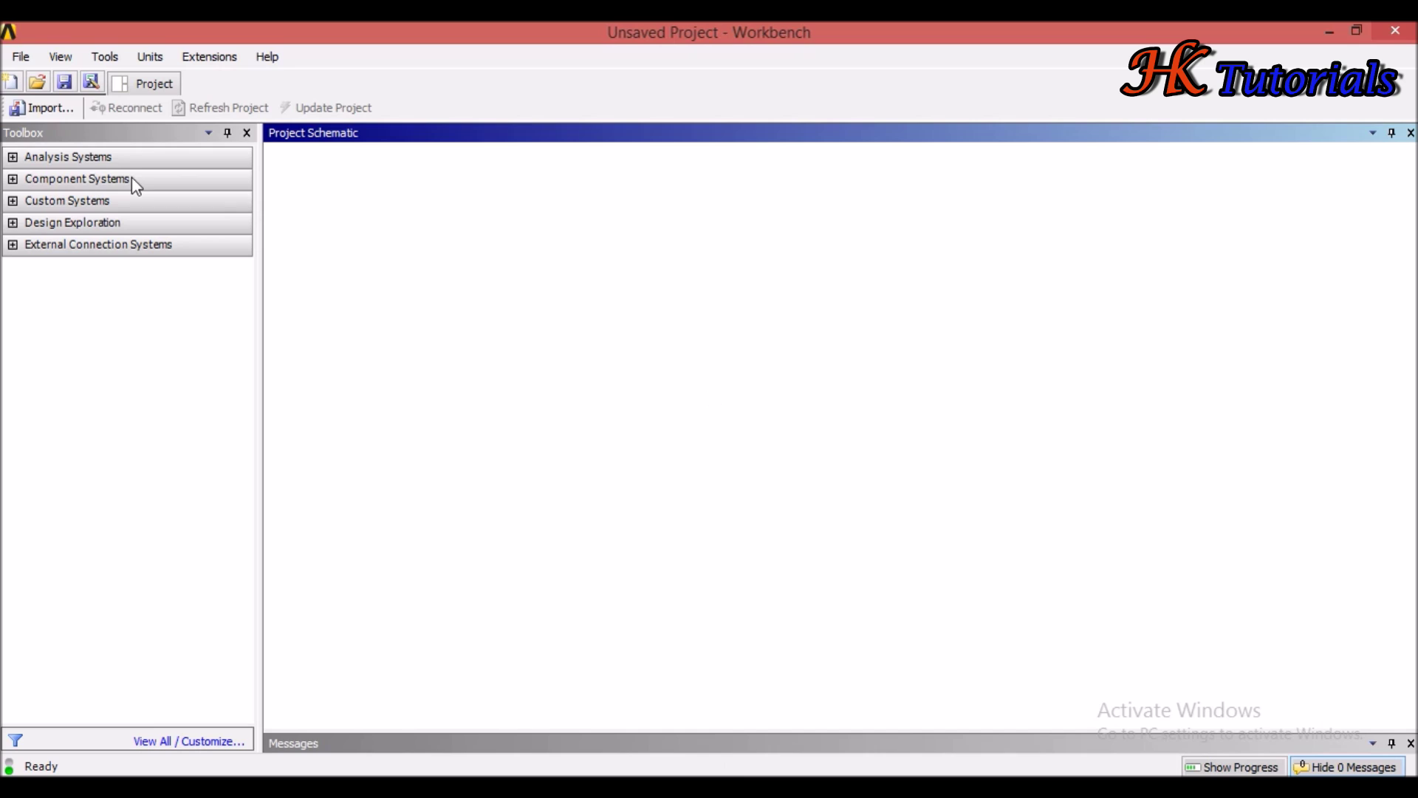
- Add a standalone Mesh component system to the project schematic, keeping its default name
left_click(13, 179)
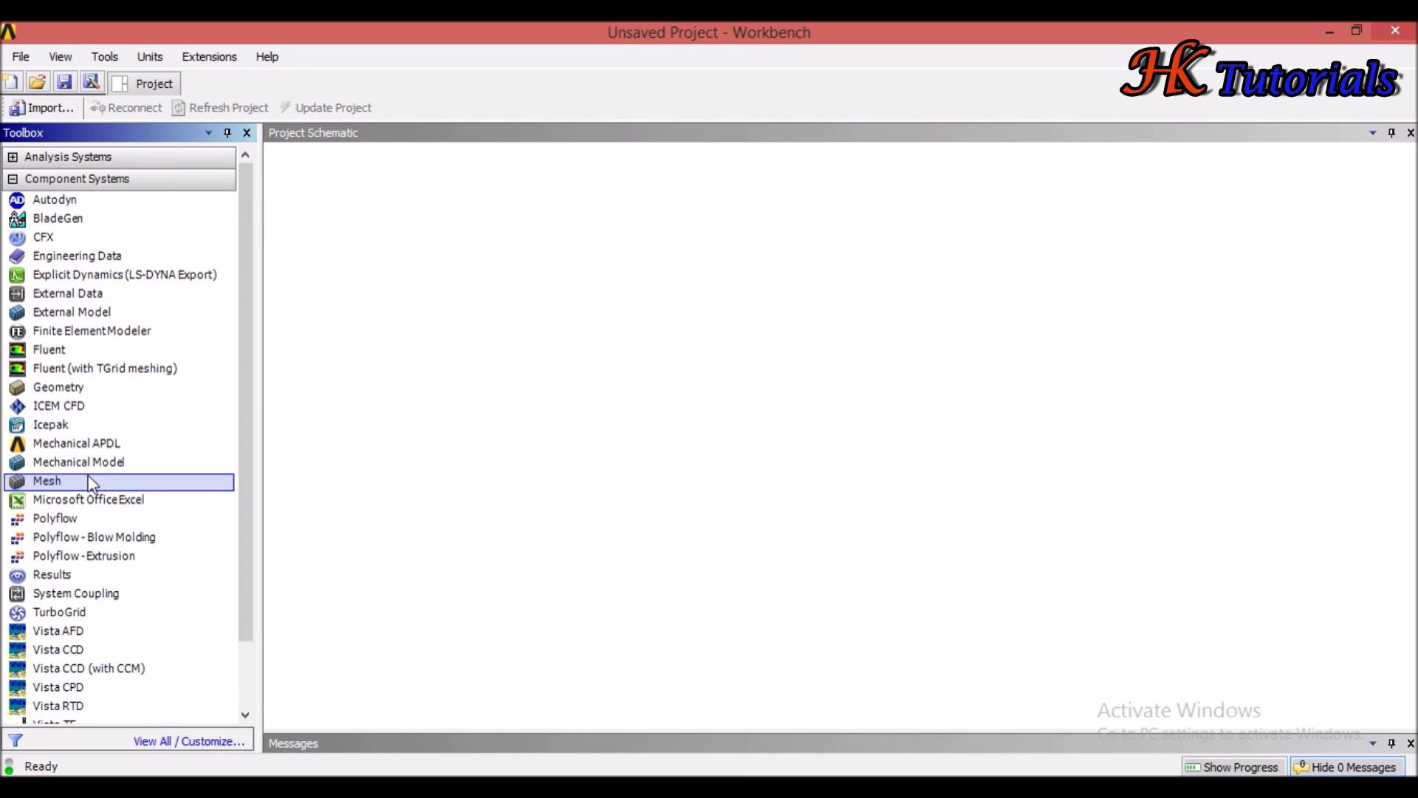
left_click_drag(89, 482, 406, 285)
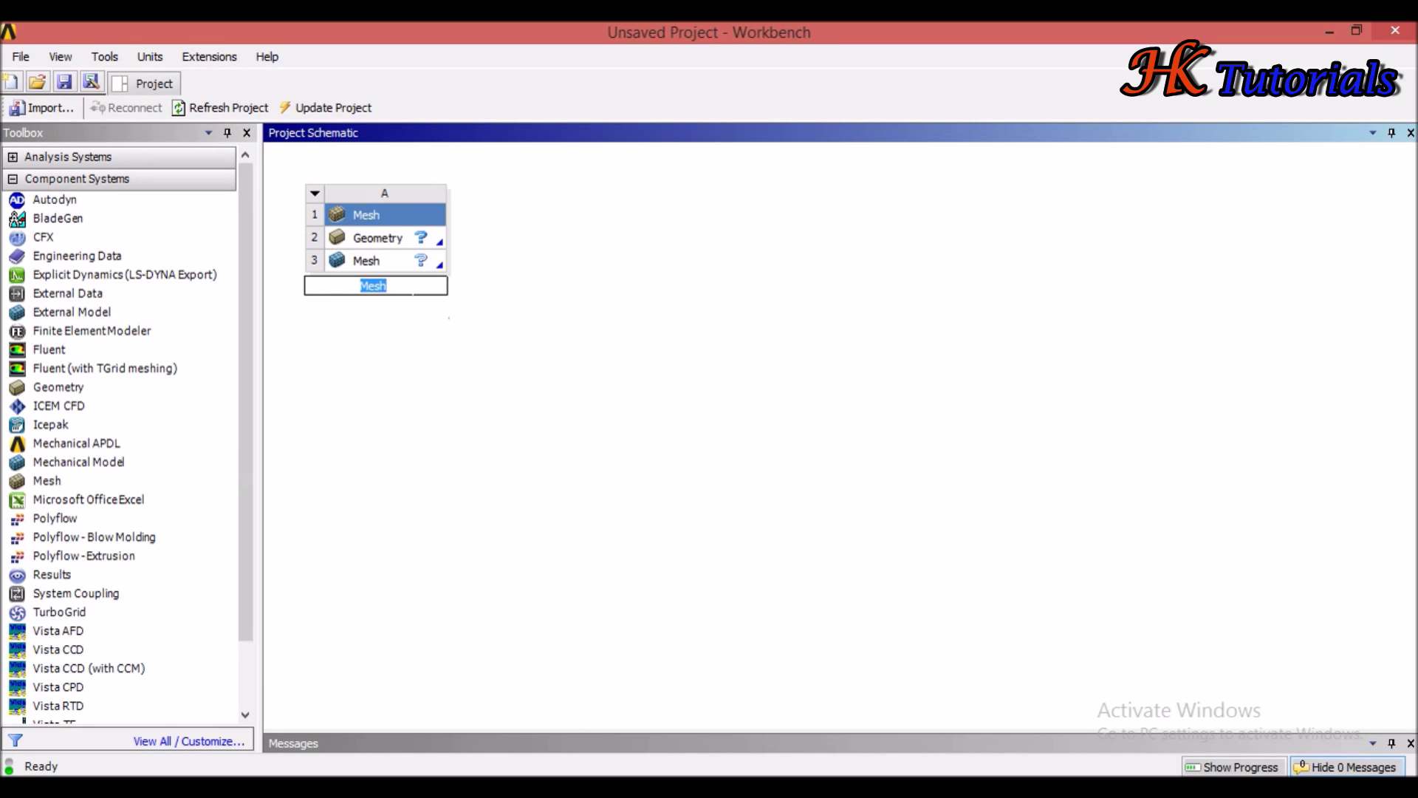
left_click(417, 238)
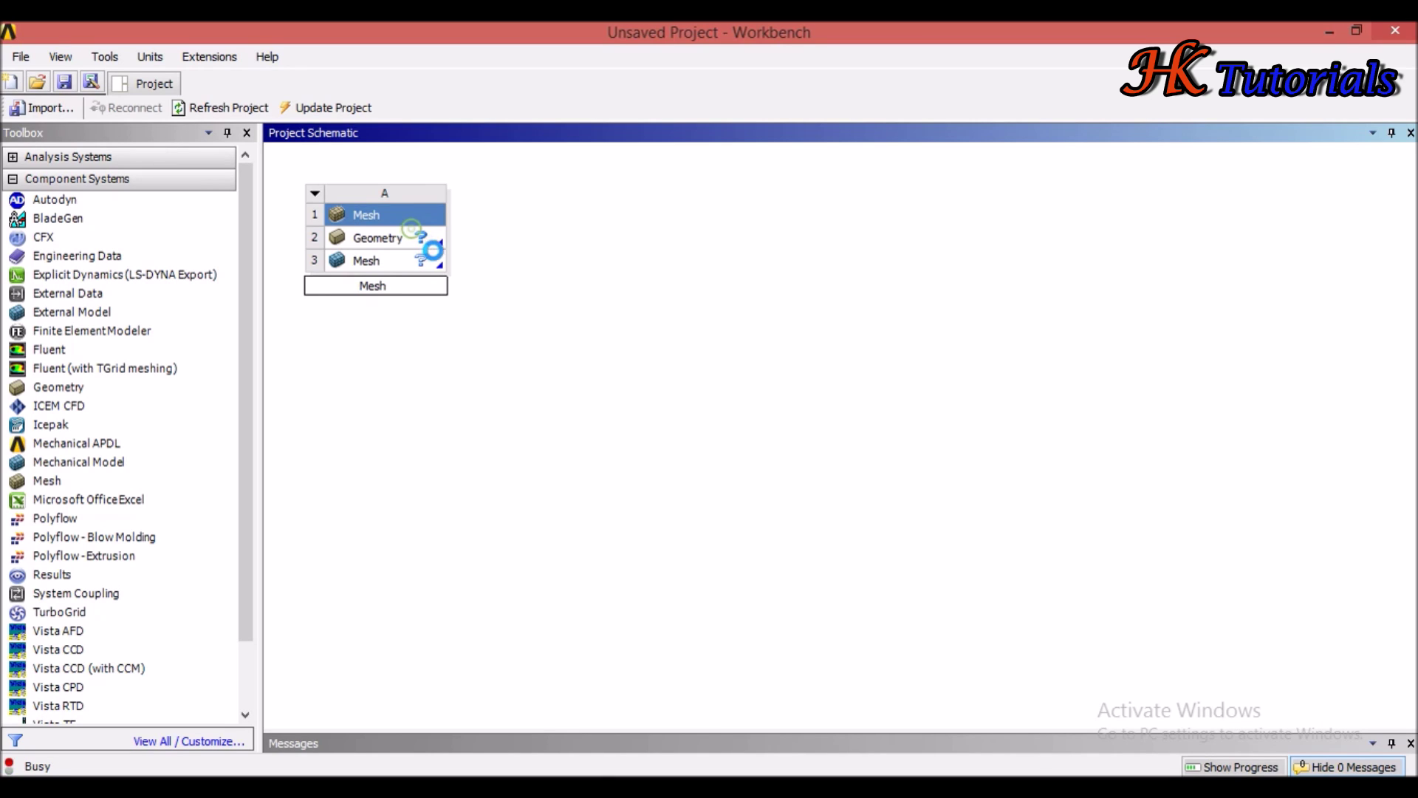
left_click(422, 246)
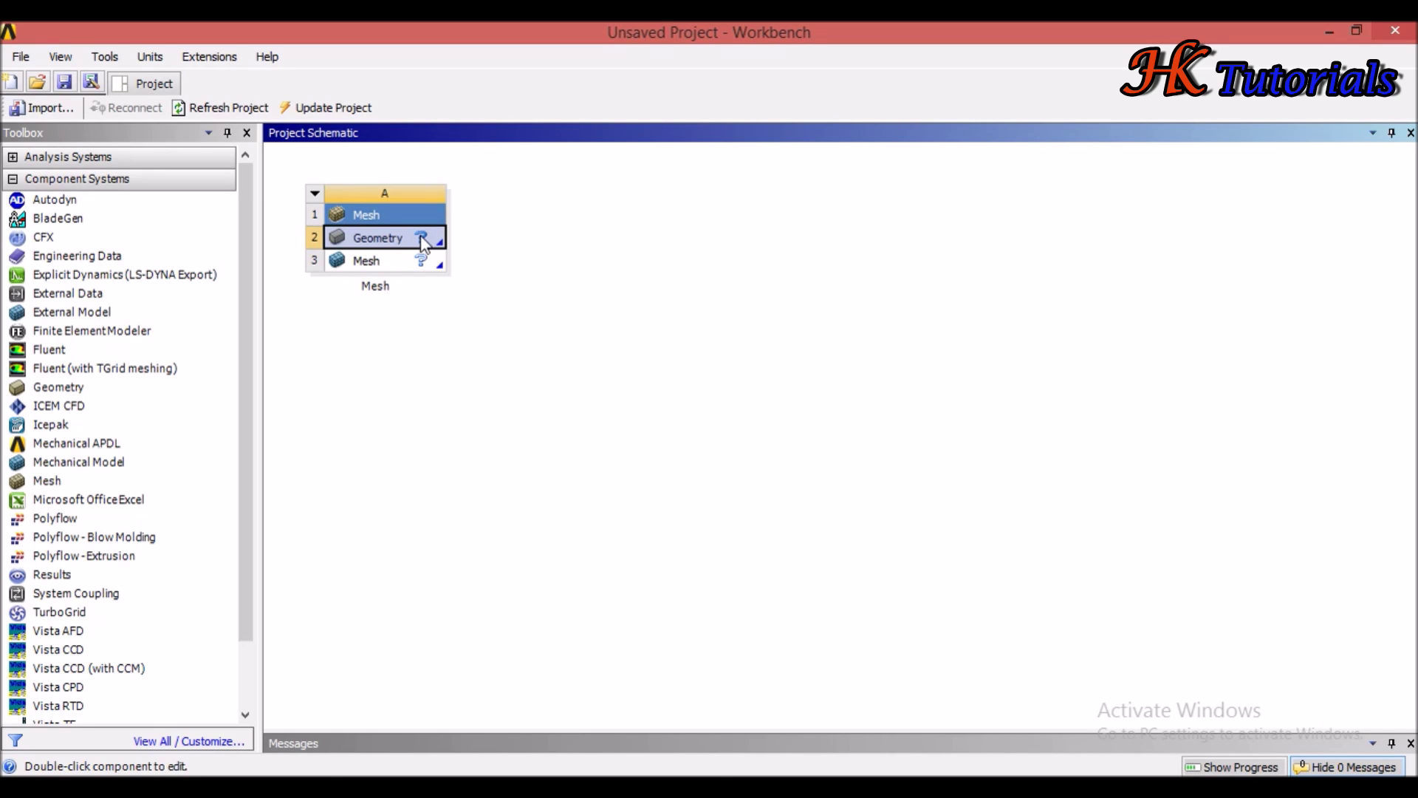
- Import First.STEP as the Mesh system's geometry and open its Mesh cell in the Meshing application
right_click(417, 244)
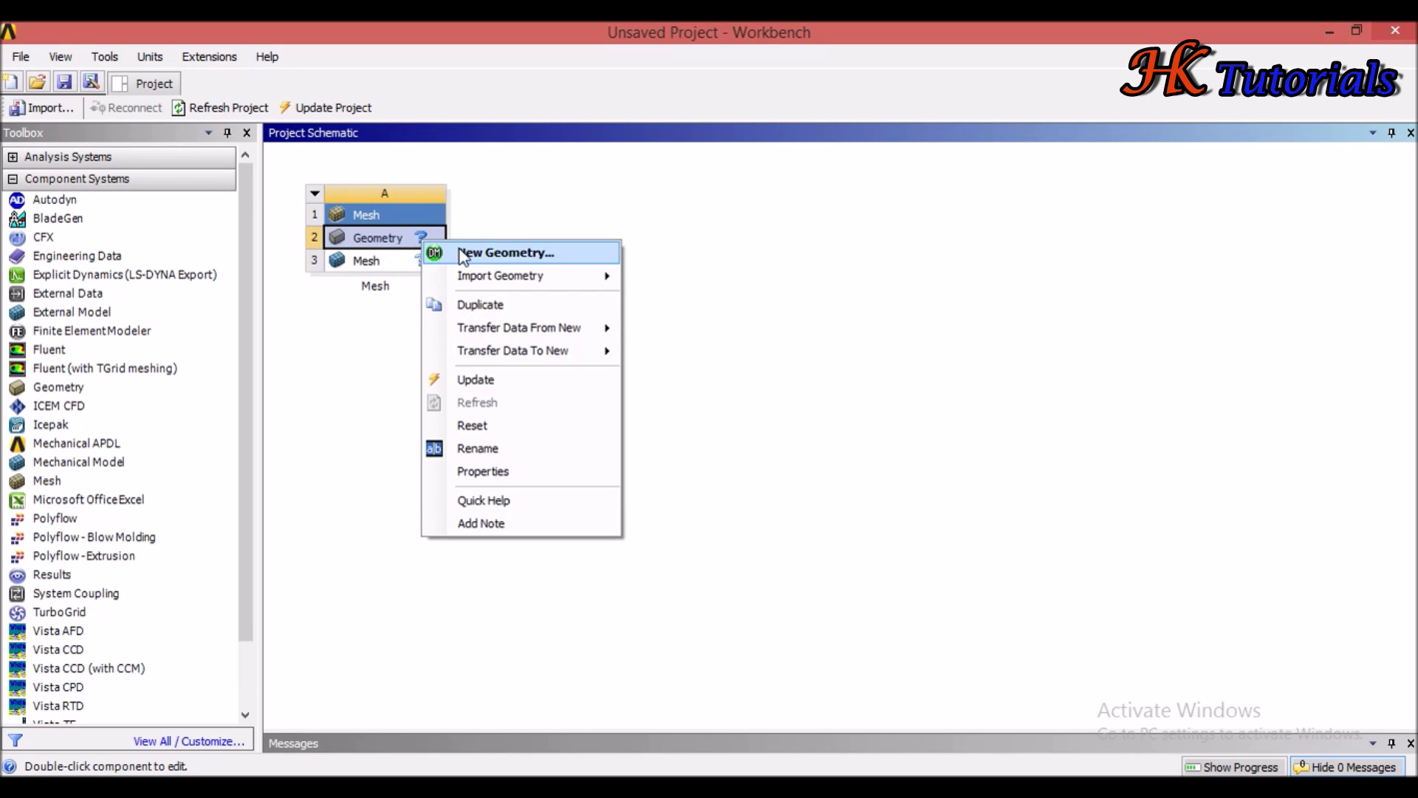
mouse_move(463, 278)
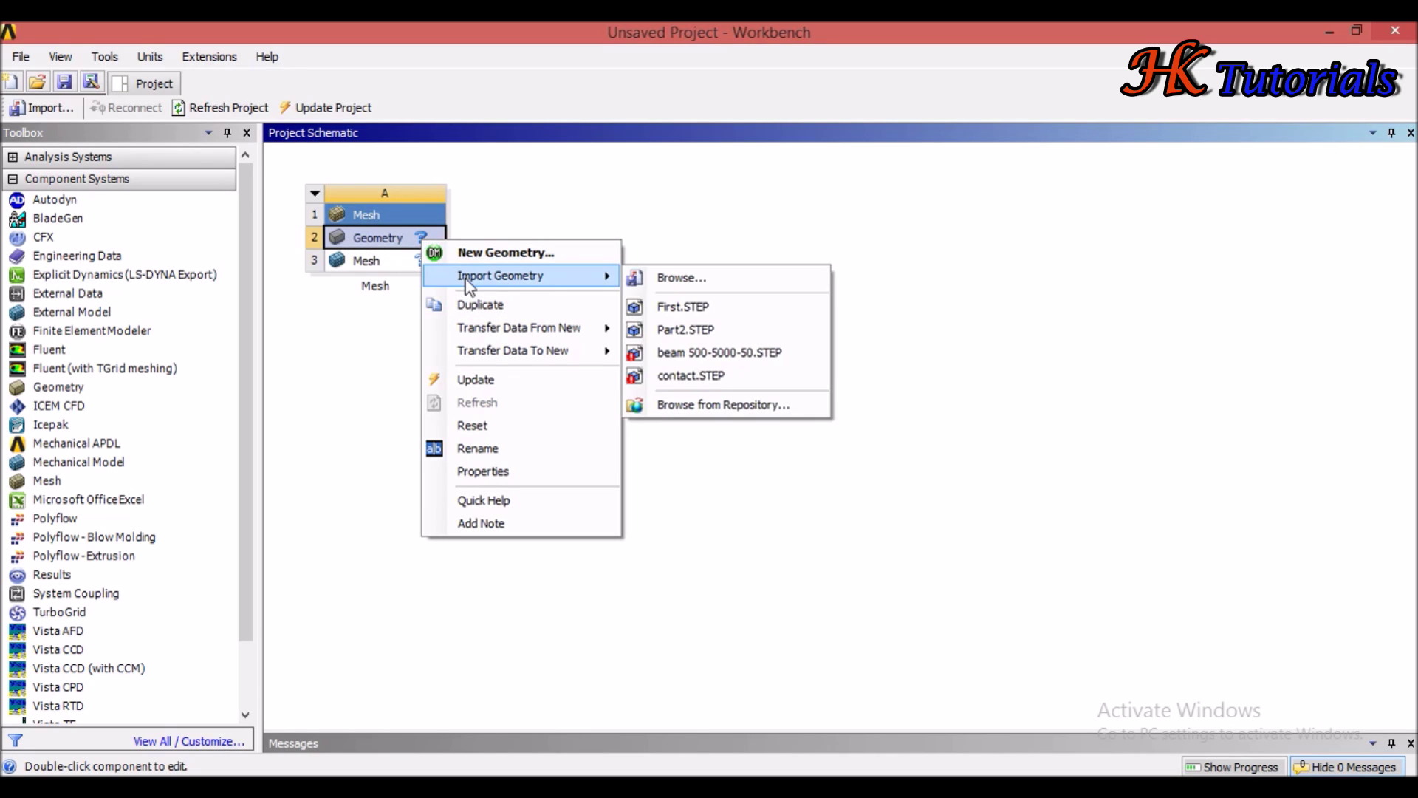
left_click(681, 308)
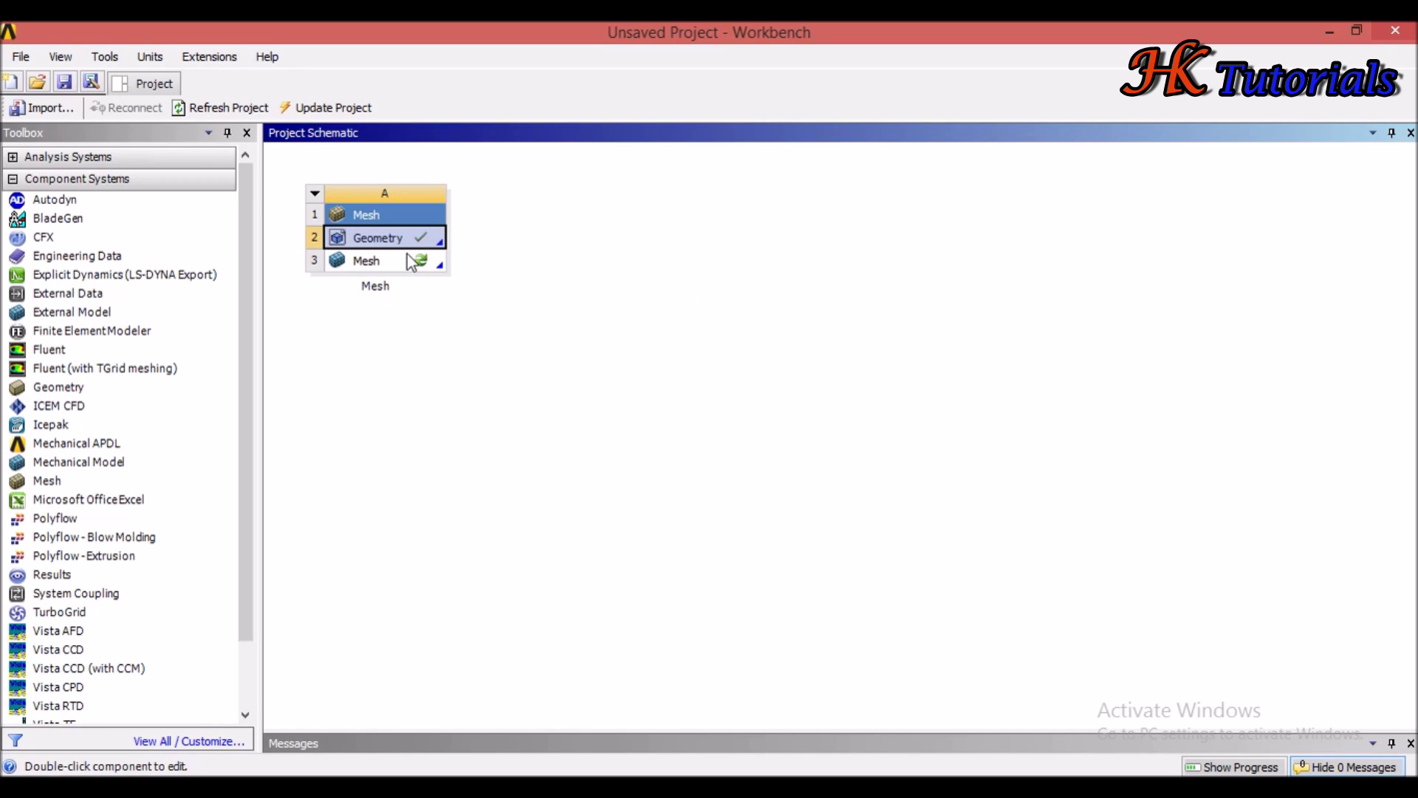
left_click(356, 266)
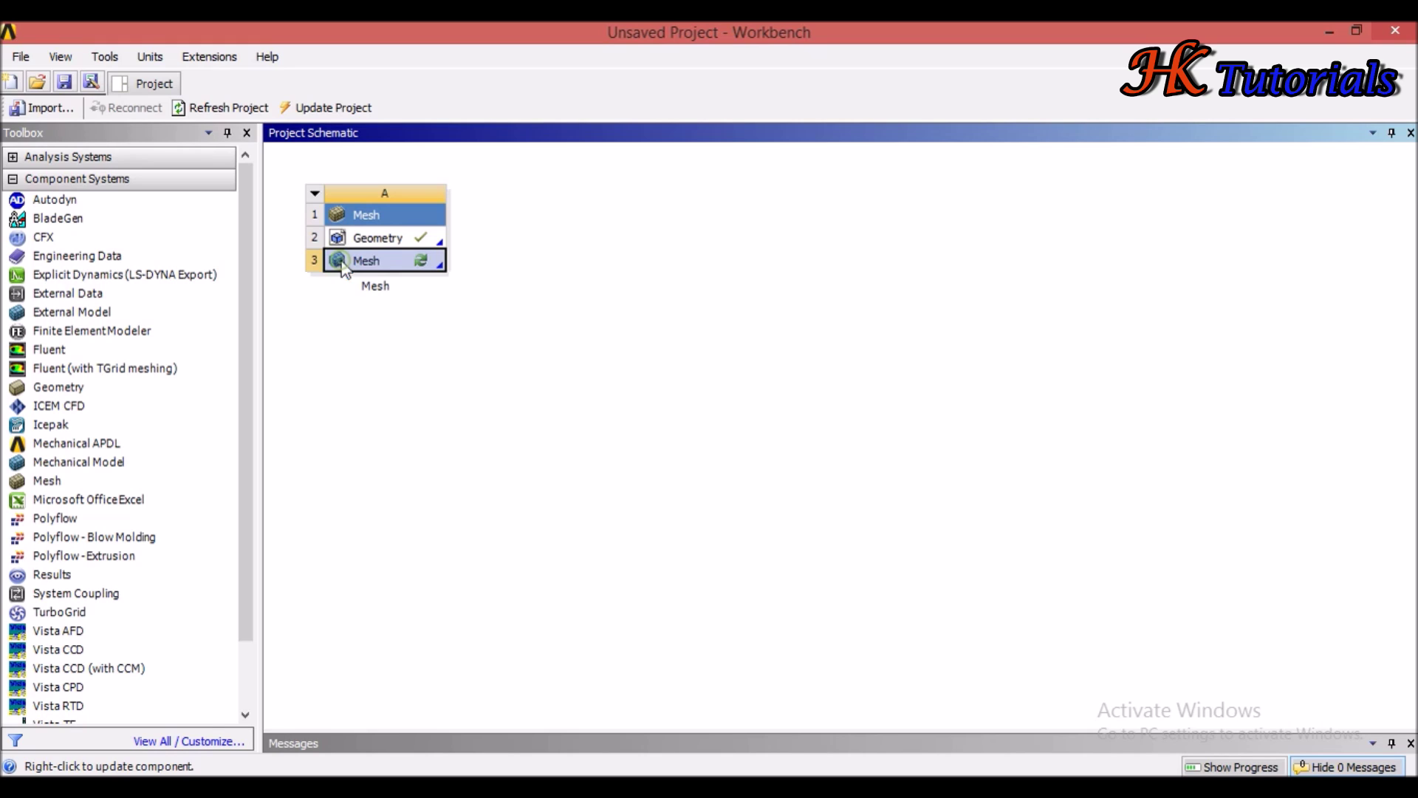
double_click(382, 266)
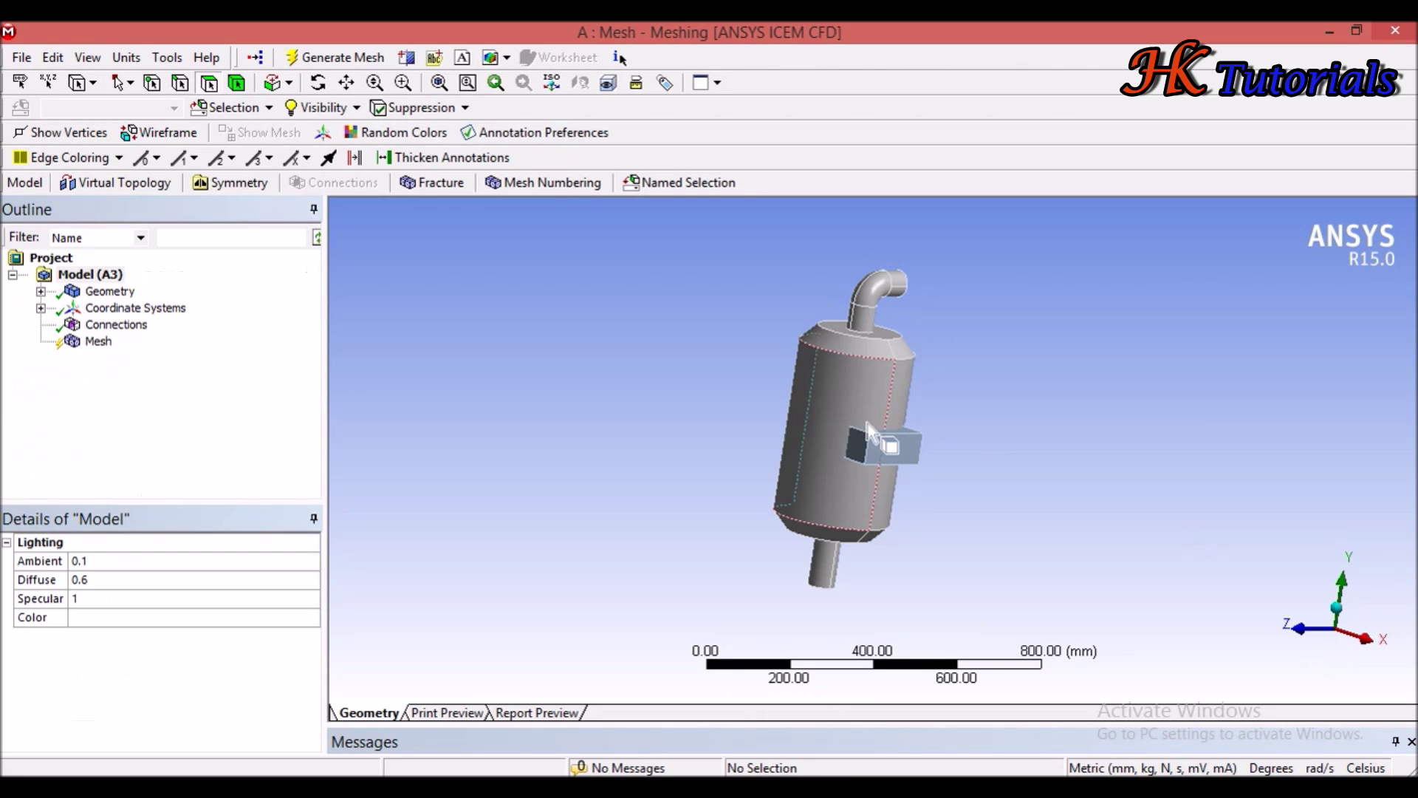
- Examine the imported vessel's cylindrical body, bent pipe, lower outlet and side box from several angles
middle_click_drag(936, 342, 805, 402)
scroll(842, 376, "up", 1)
scroll(842, 375, "down", 2)
scroll(751, 436, "down", 1)
scroll(751, 436, "up", 3)
middle_click_drag(751, 436, 890, 328)
scroll(890, 328, "up", 1)
scroll(890, 328, "down", 2)
scroll(890, 327, "down", 1)
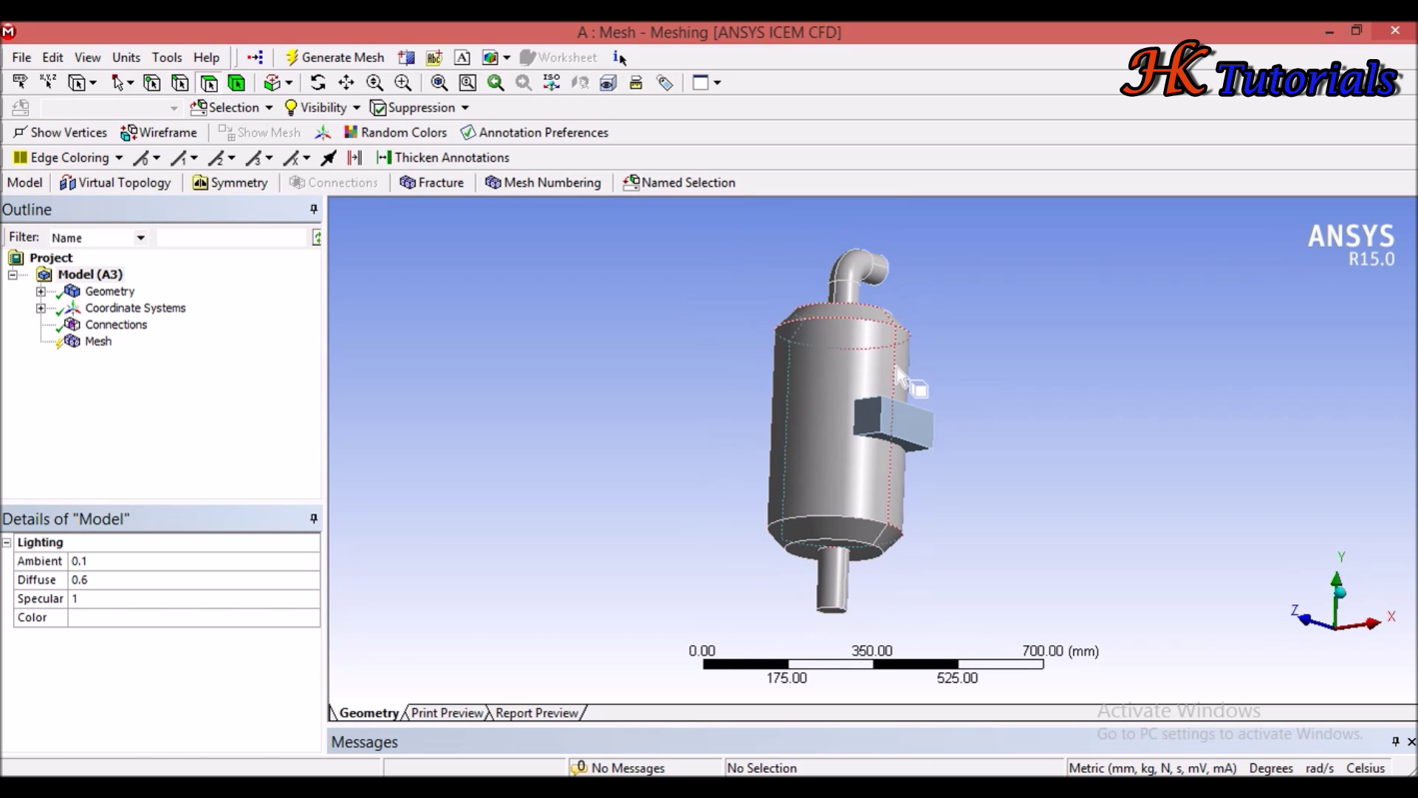
middle_click_drag(940, 374, 794, 396)
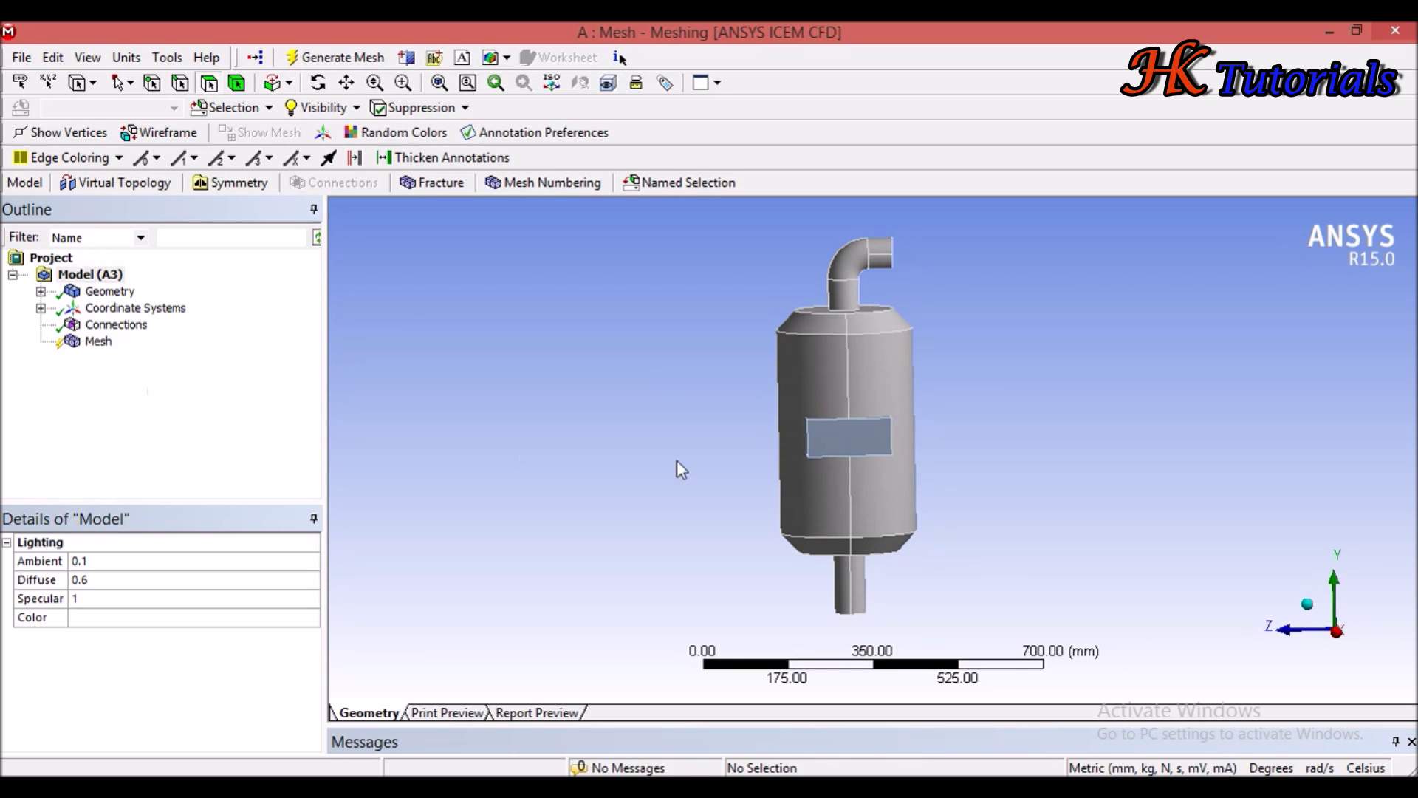
middle_click_drag(798, 395, 850, 421)
- Show the model's sweepable bodies for the mesh and inspect which parts are highlighted
left_click(99, 341)
left_click(99, 341)
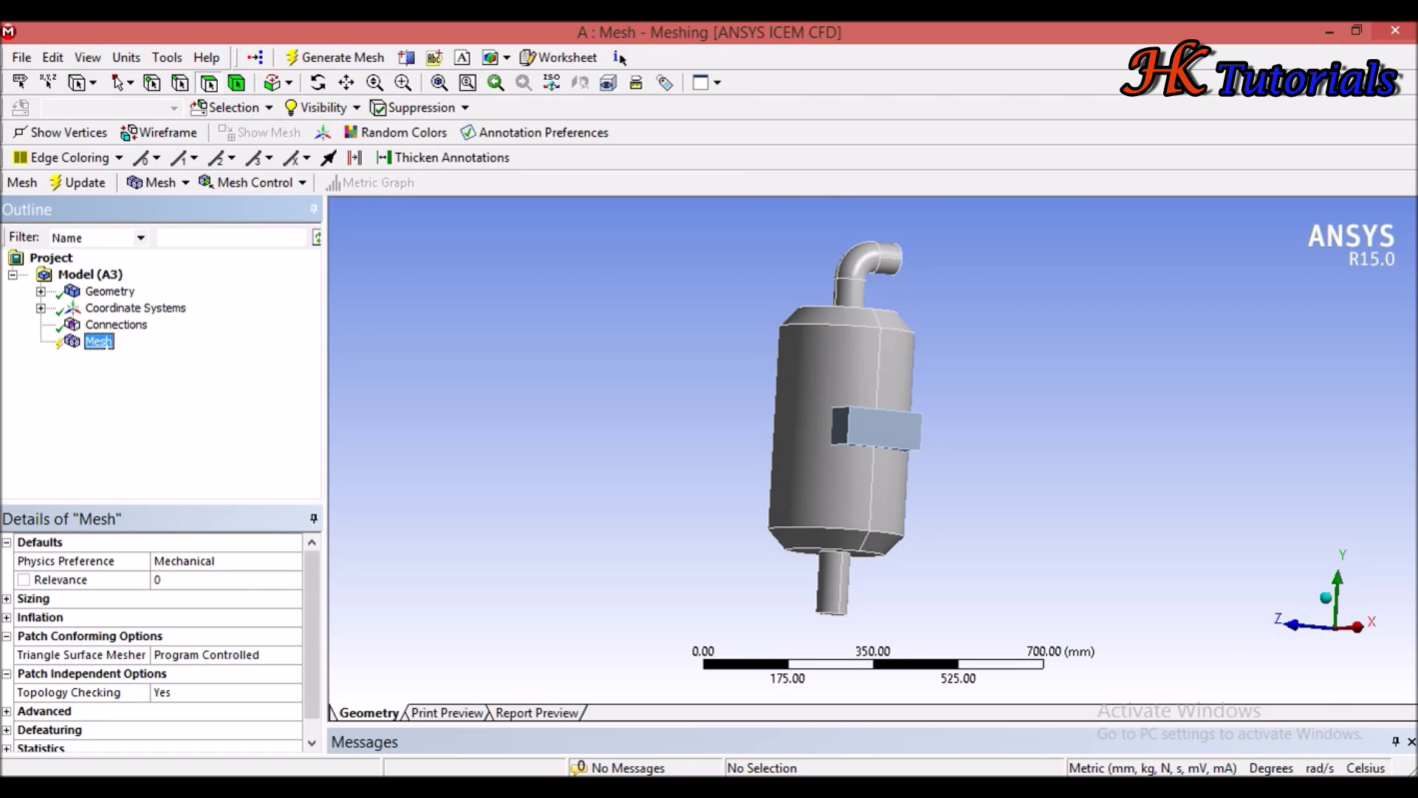
right_click(85, 343)
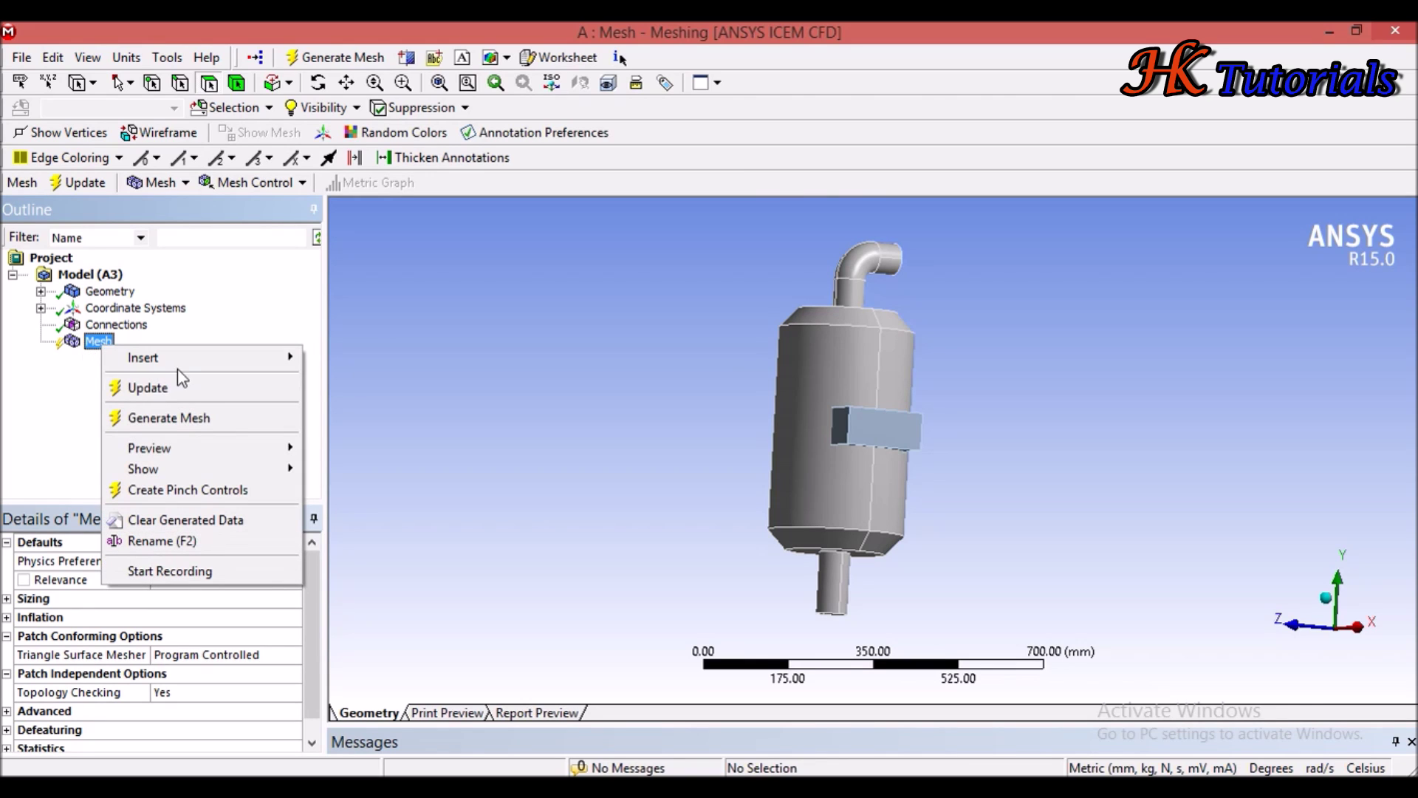
mouse_move(211, 459)
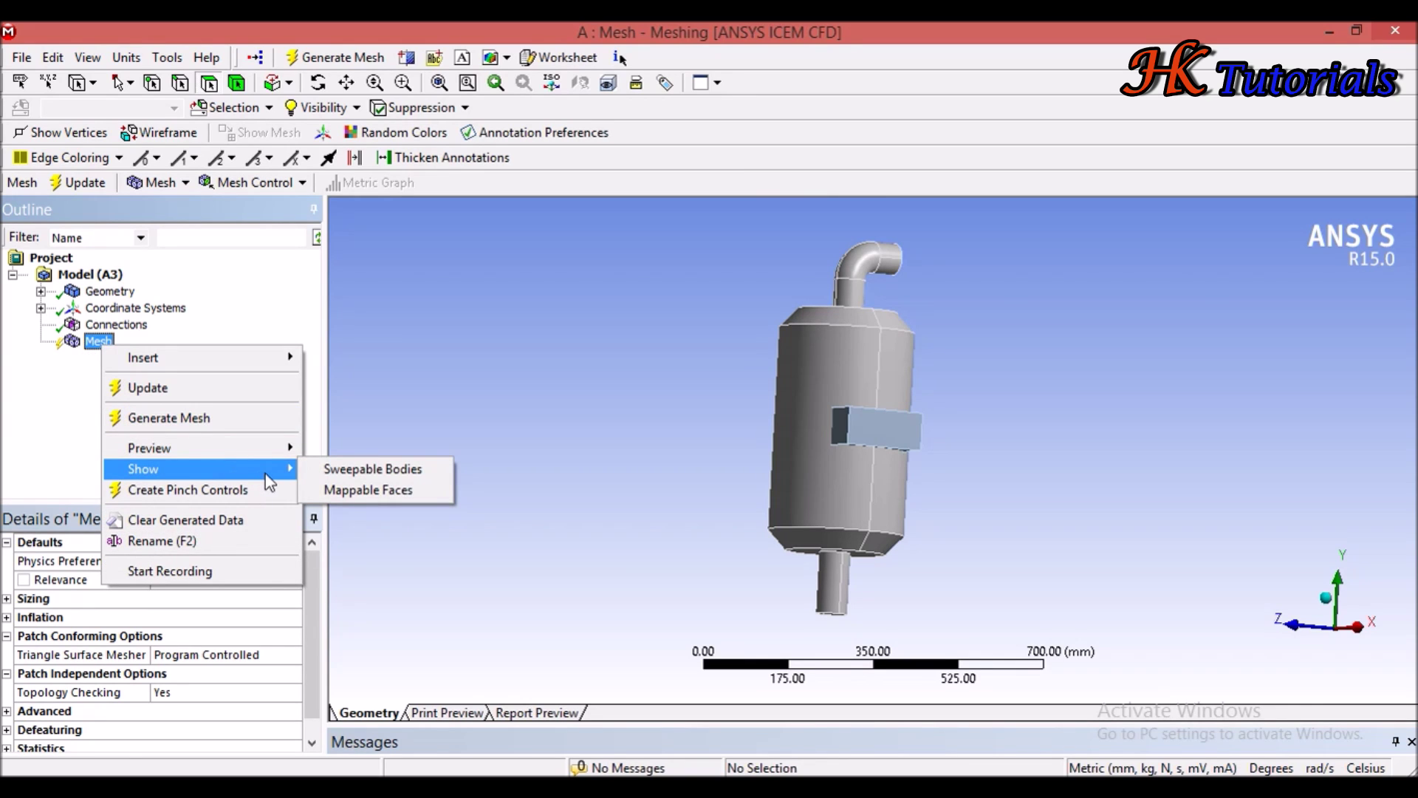
left_click(343, 469)
middle_click_drag(713, 436, 848, 487)
scroll(916, 453, "up", 3)
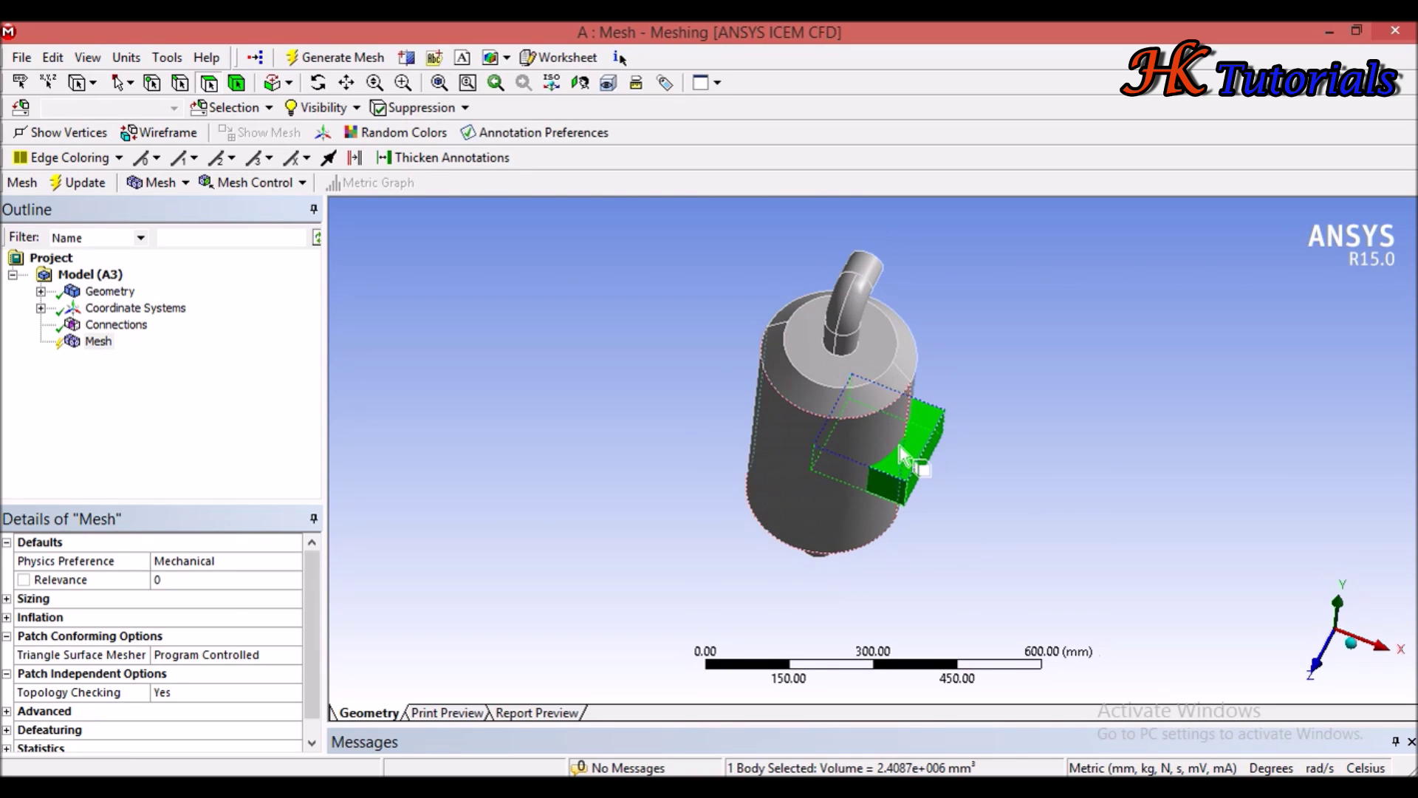
- Examine the highlighted side box and where it enters the cylindrical body from several angles
middle_click_drag(904, 447, 922, 393)
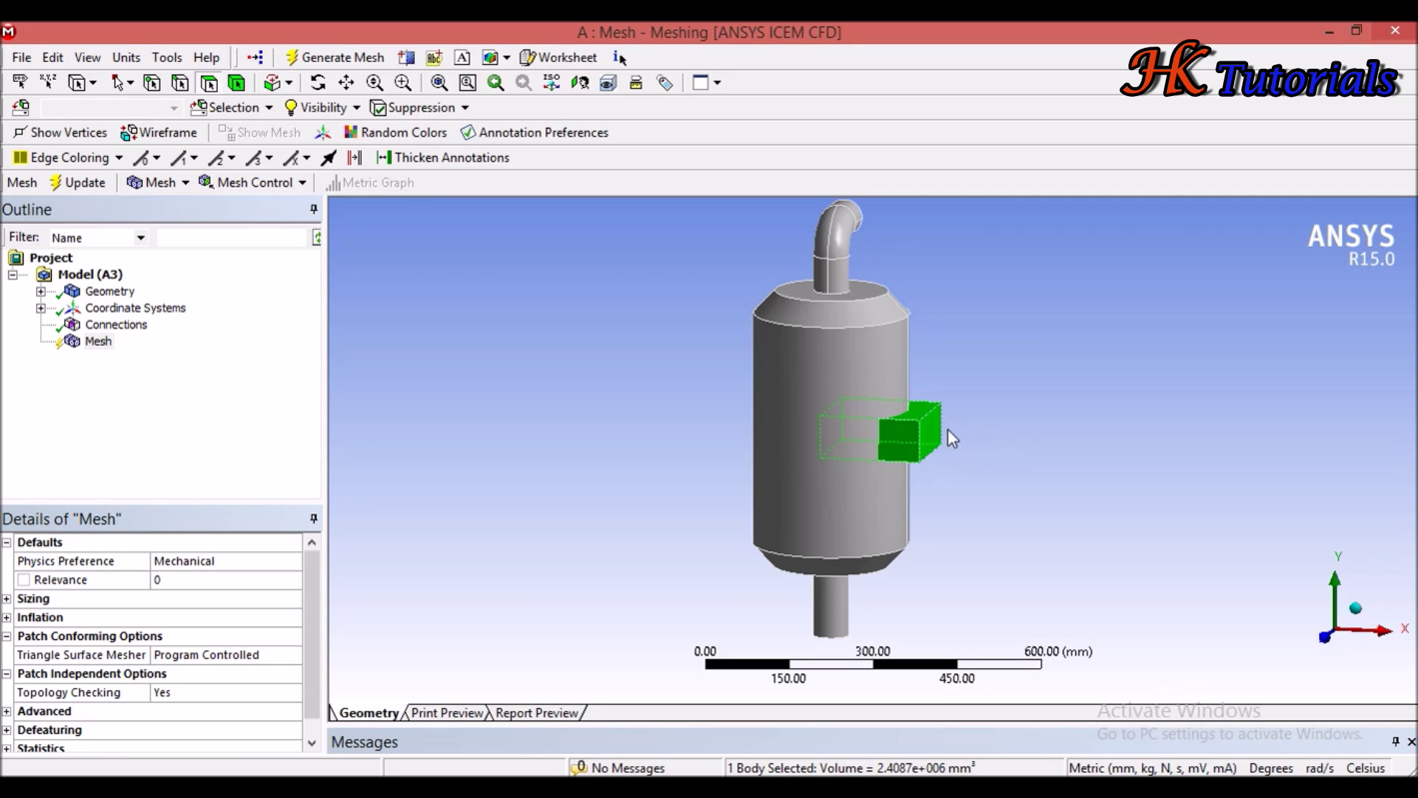
left_click_drag(951, 440, 842, 458)
left_click_drag(836, 448, 856, 380)
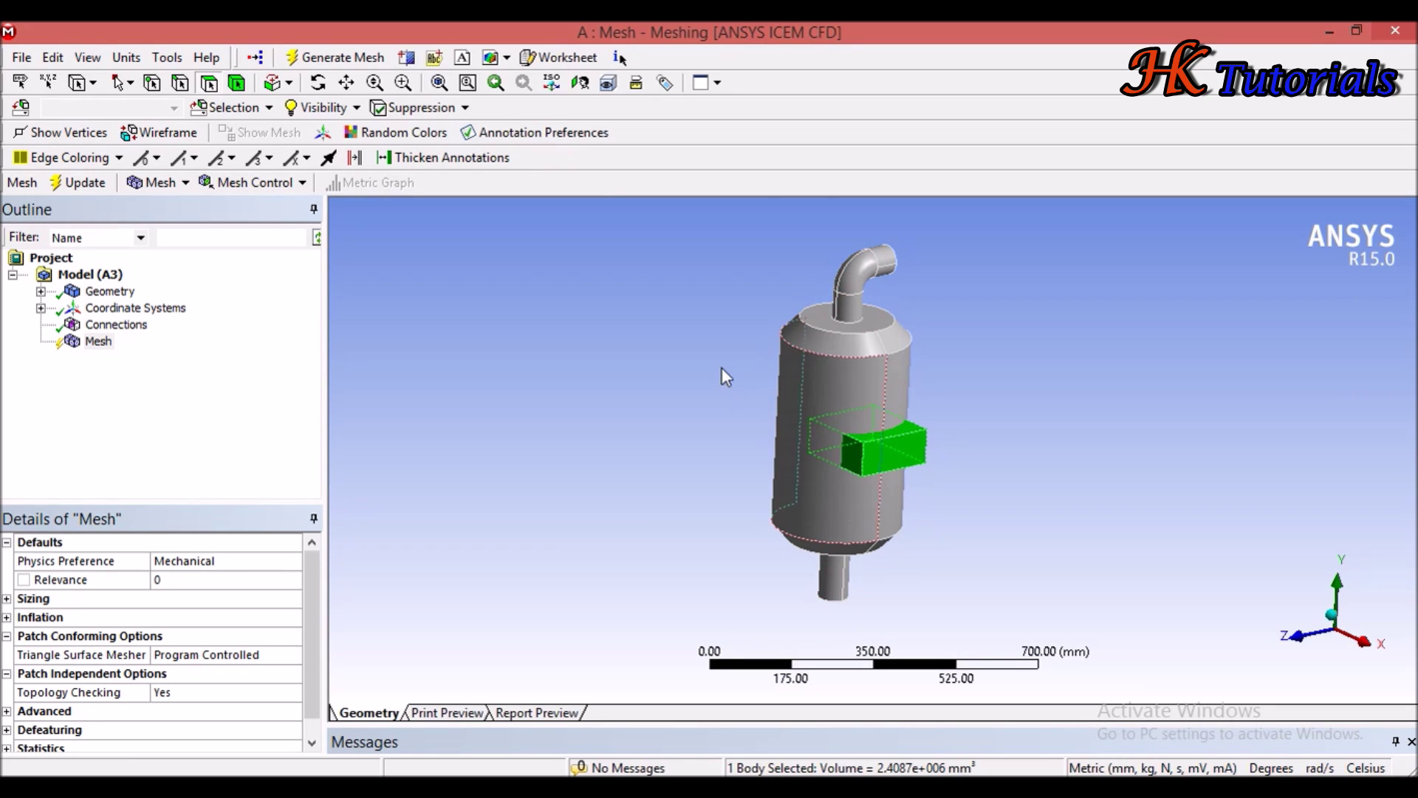
middle_click_drag(721, 366, 1000, 384)
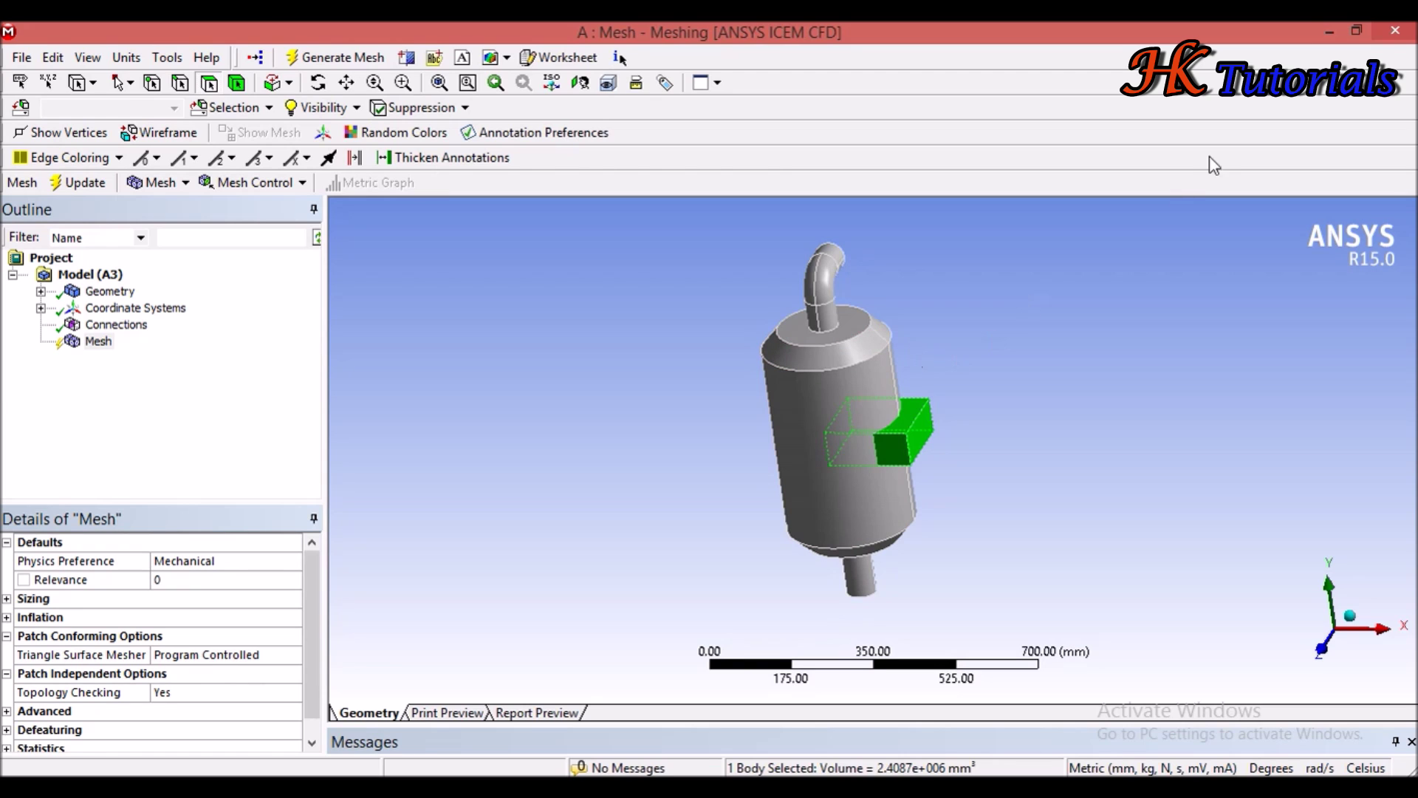
- Close the Meshing application, open the Mesh system's Geometry cell in DesignModeler and generate the Import1 feature
left_click(1396, 32)
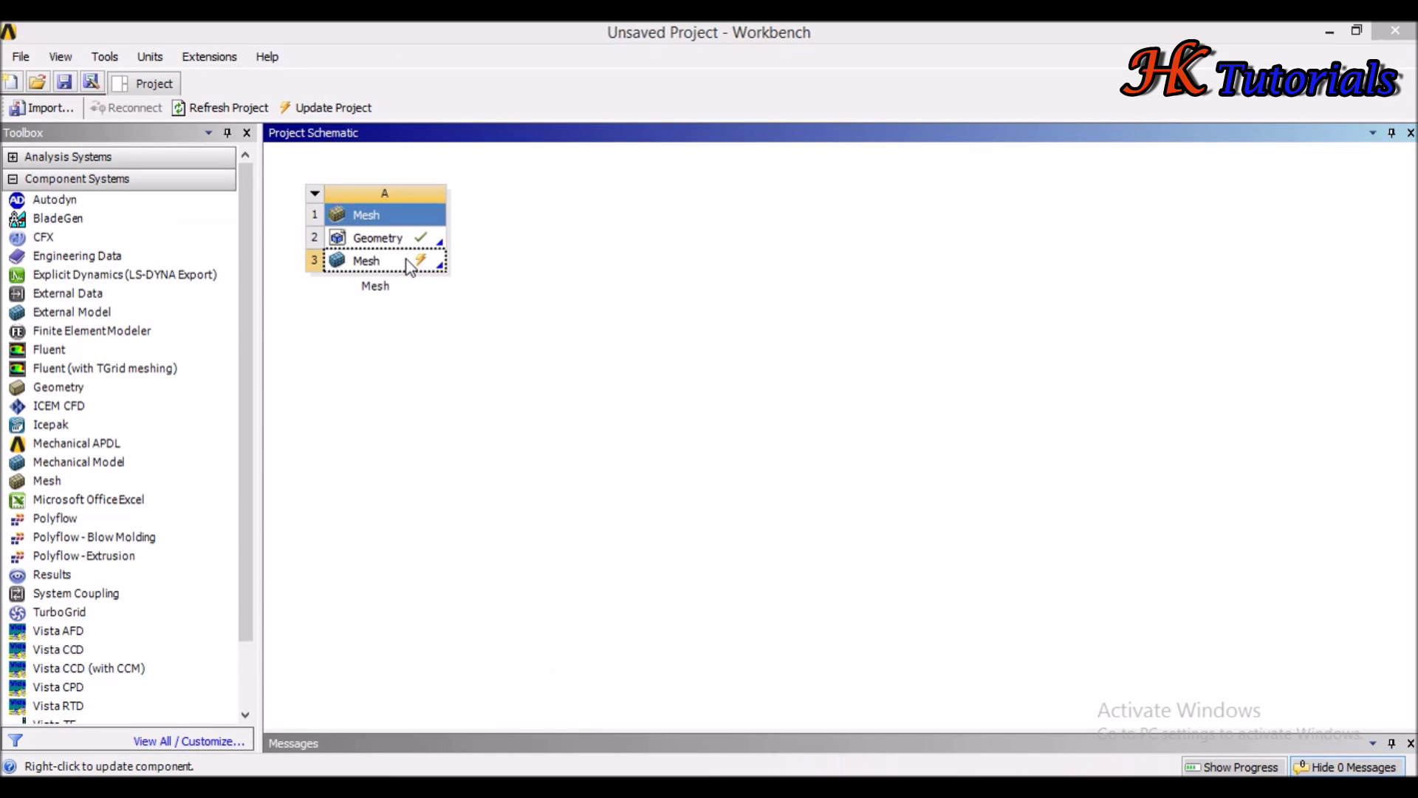
left_click(402, 240)
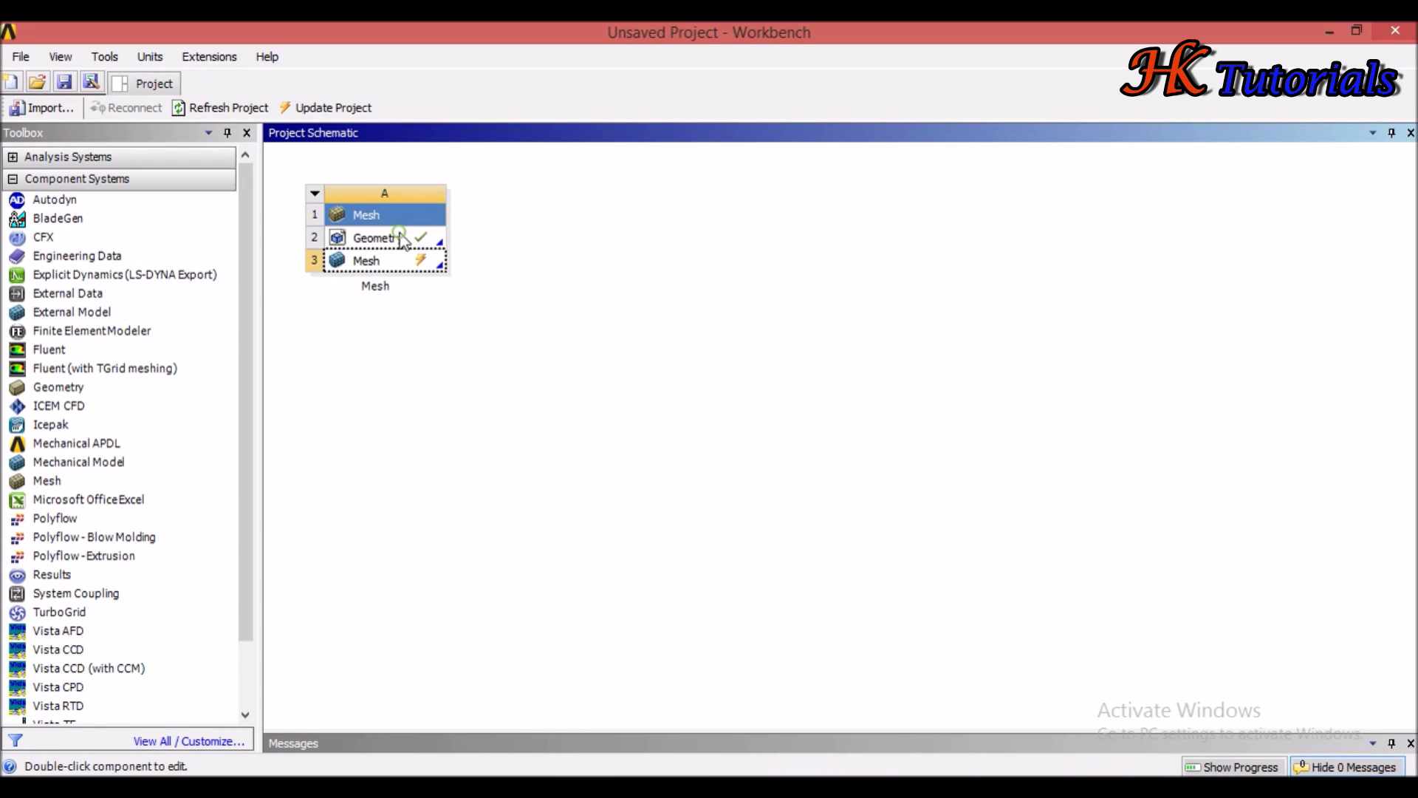
double_click(403, 240)
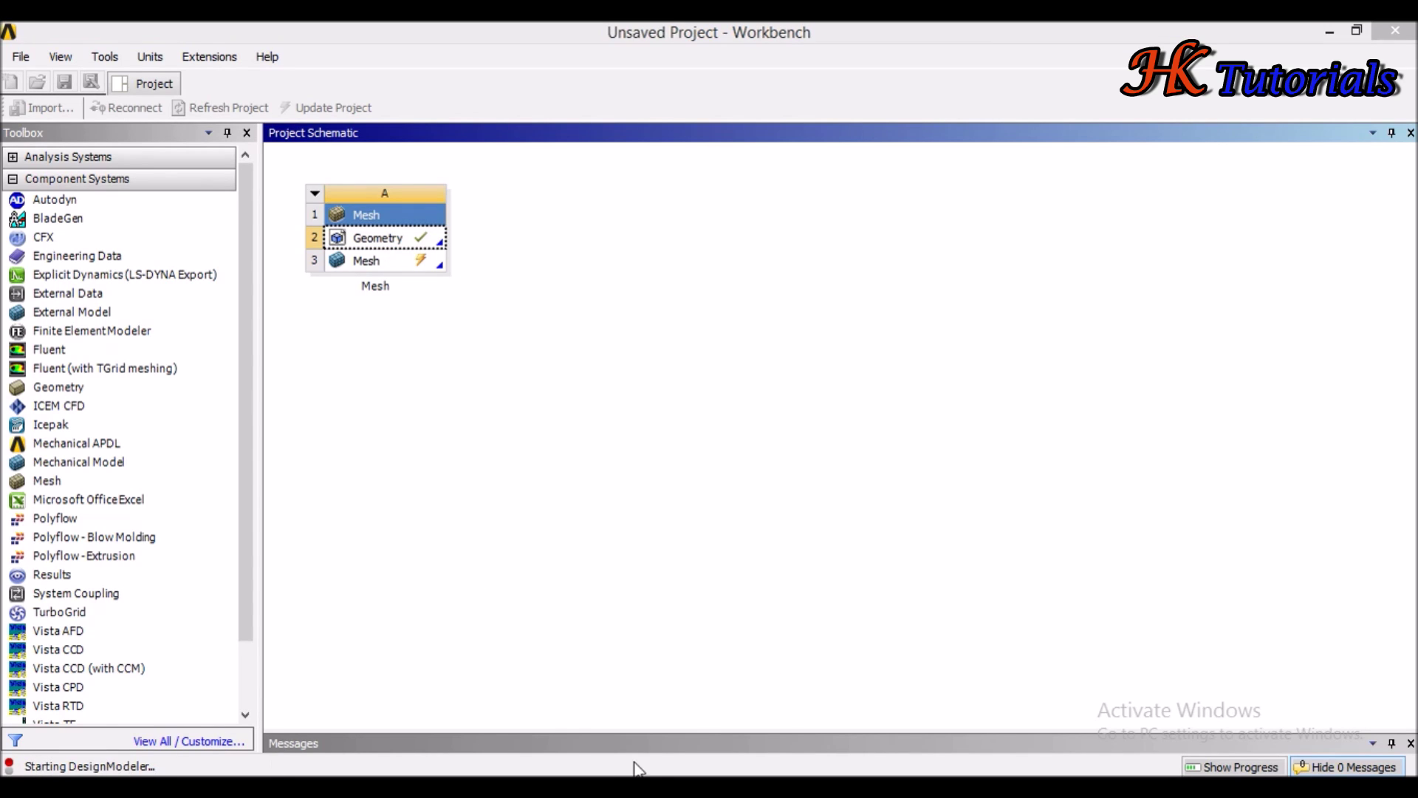
mouse_move(783, 668)
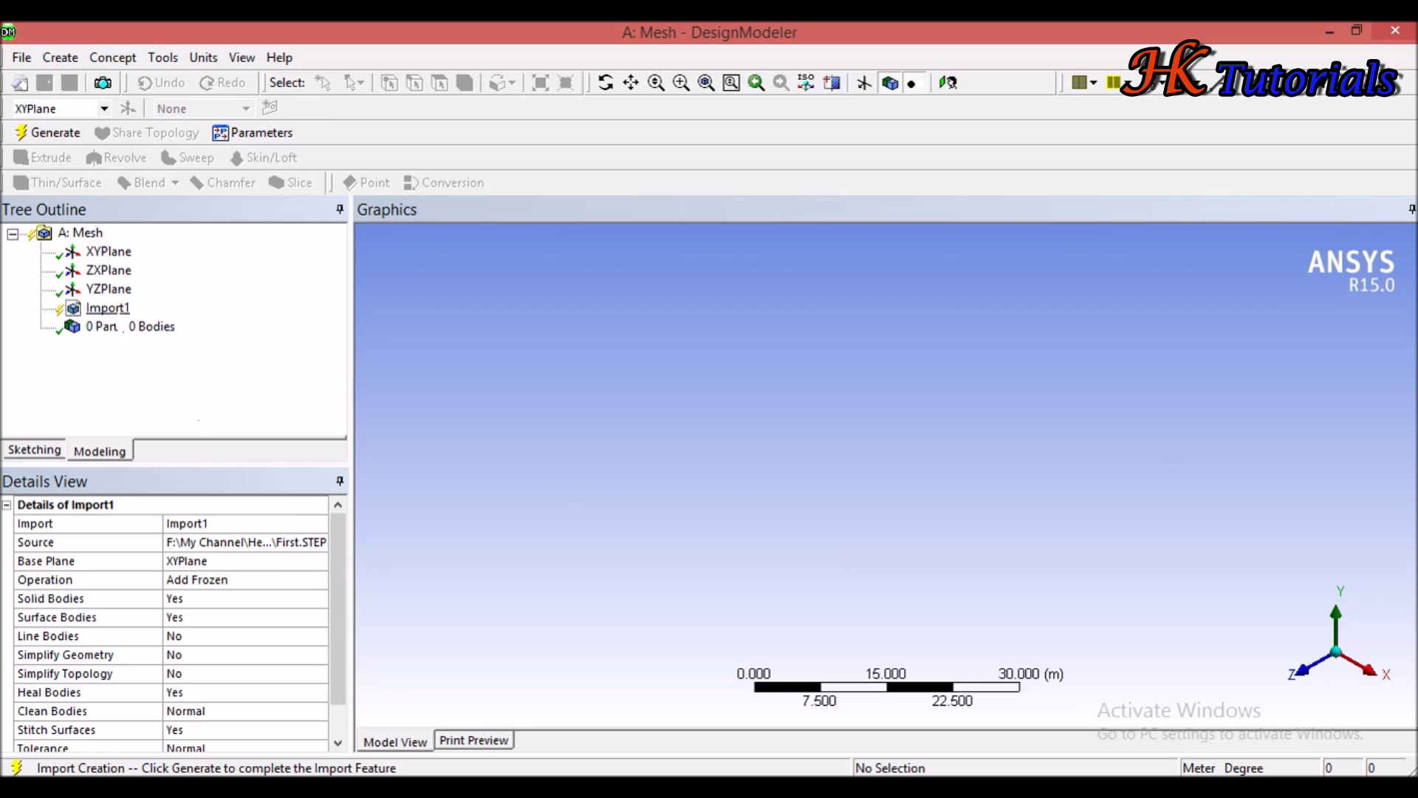
left_click(108, 308)
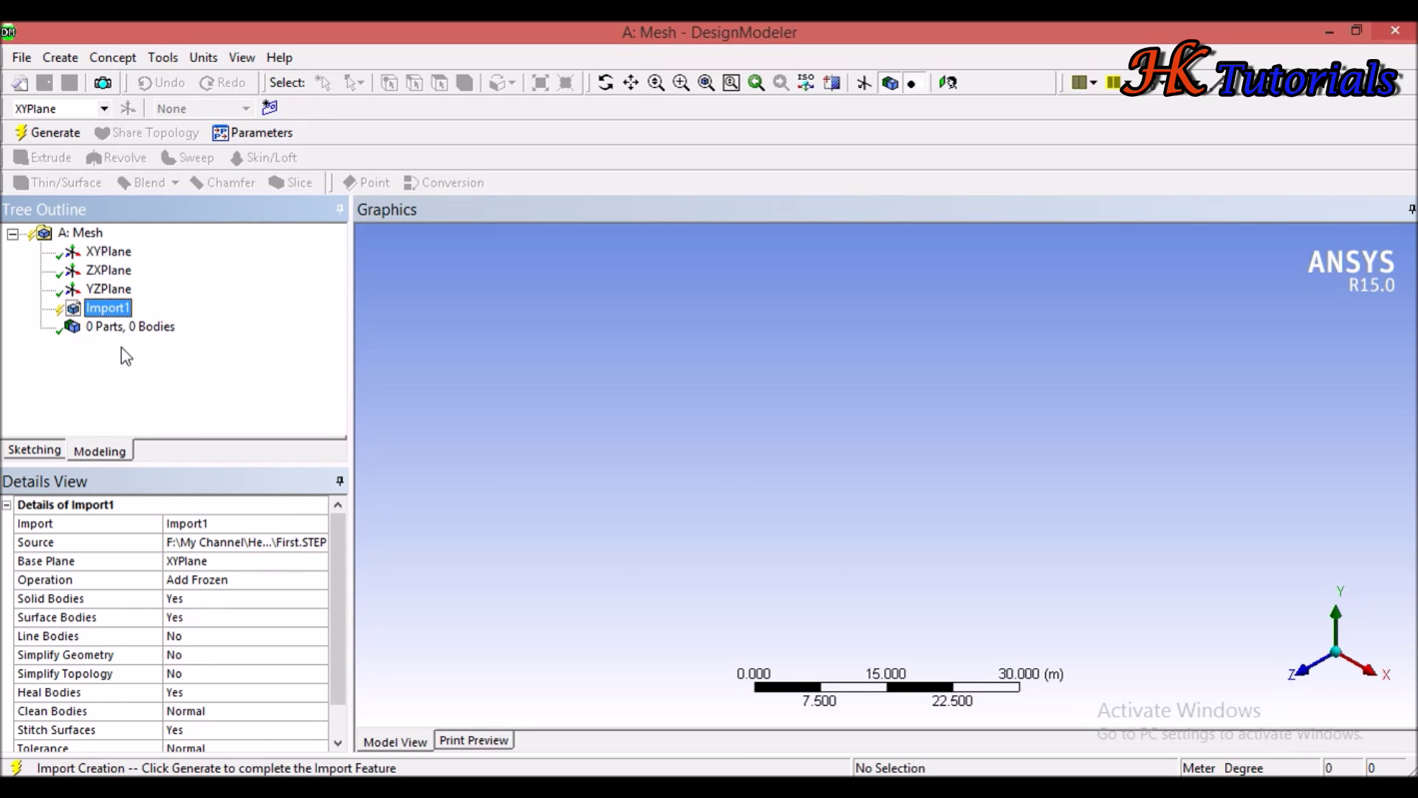
left_click(52, 134)
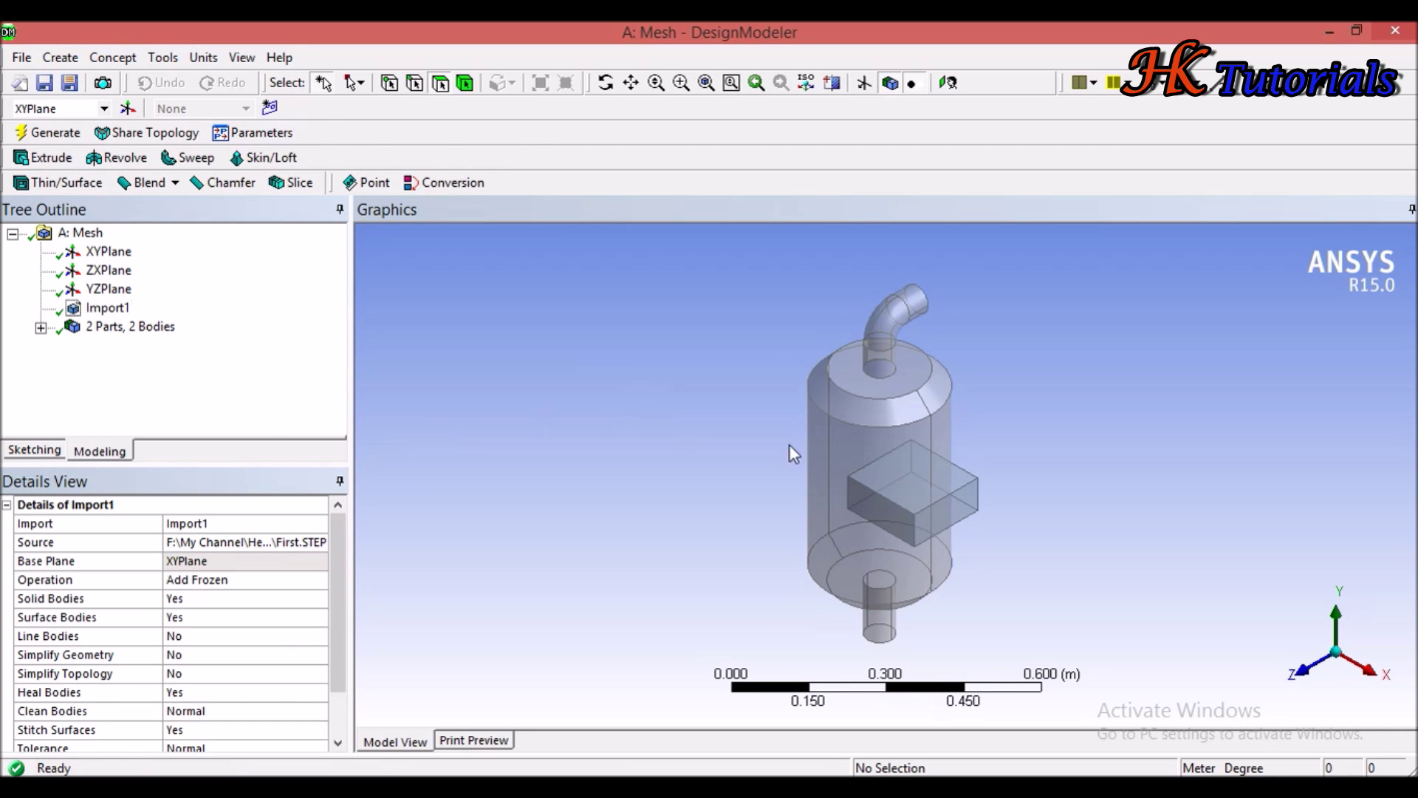
- Check which solid each imported body represents and examine how the vessel, pipes and side box fit together
left_click(40, 327)
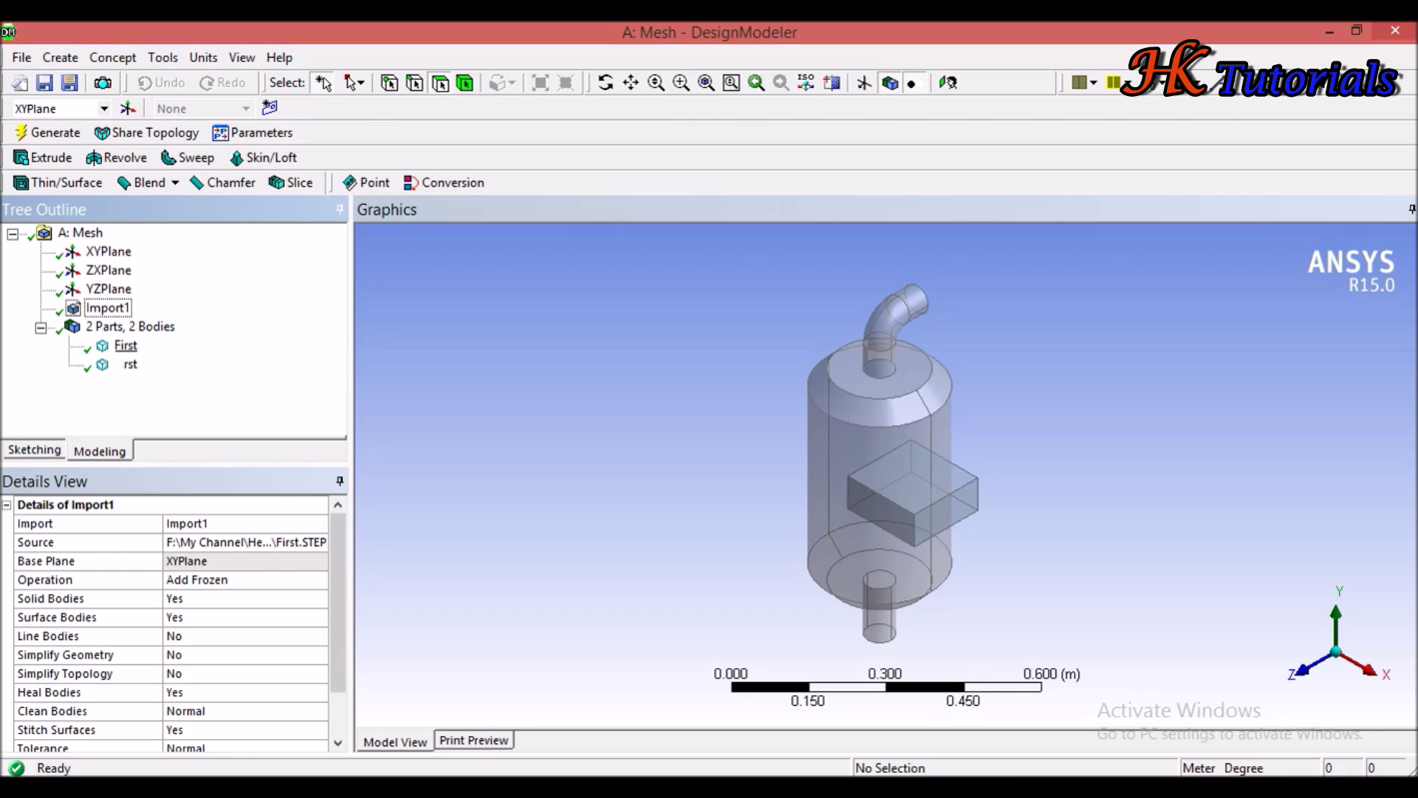
left_click(122, 345)
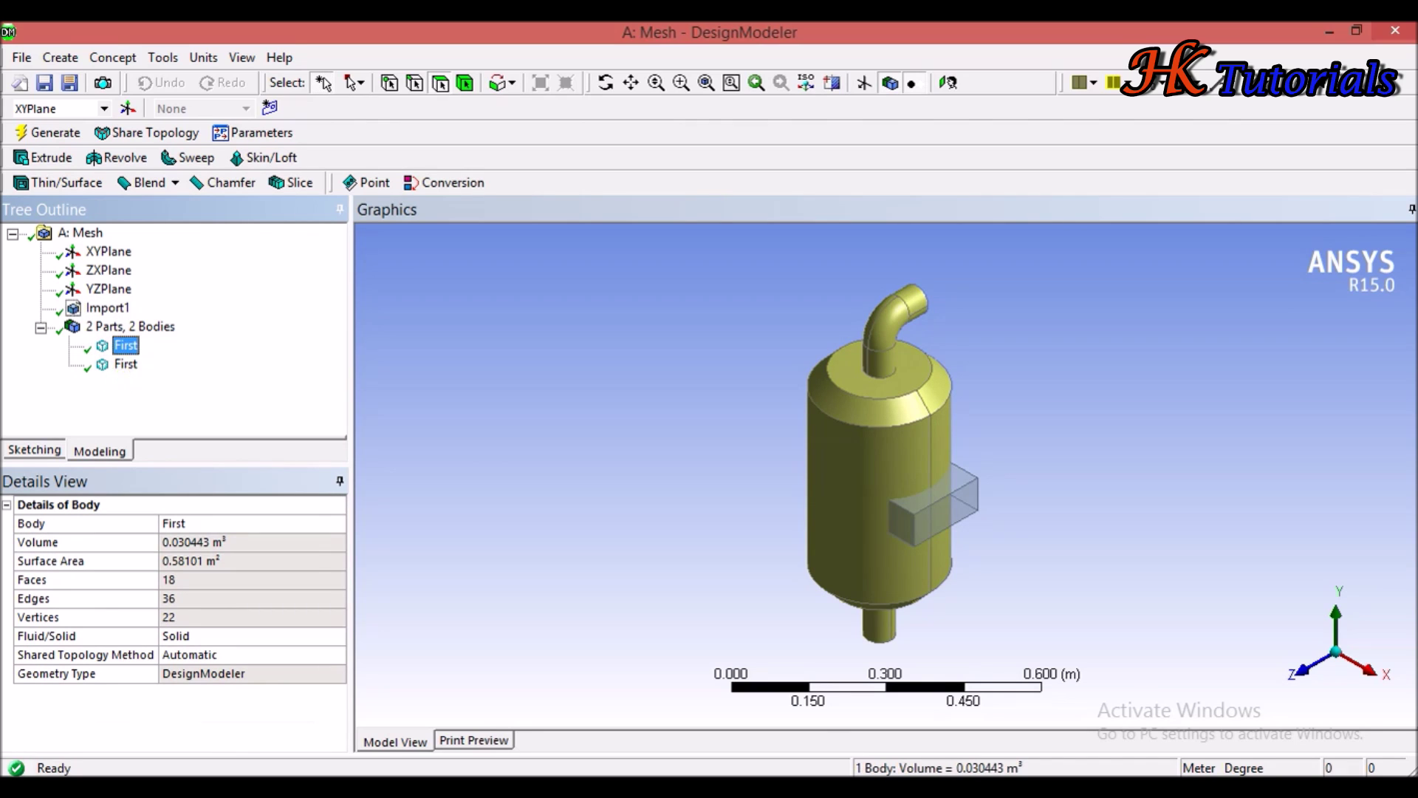
key("Down")
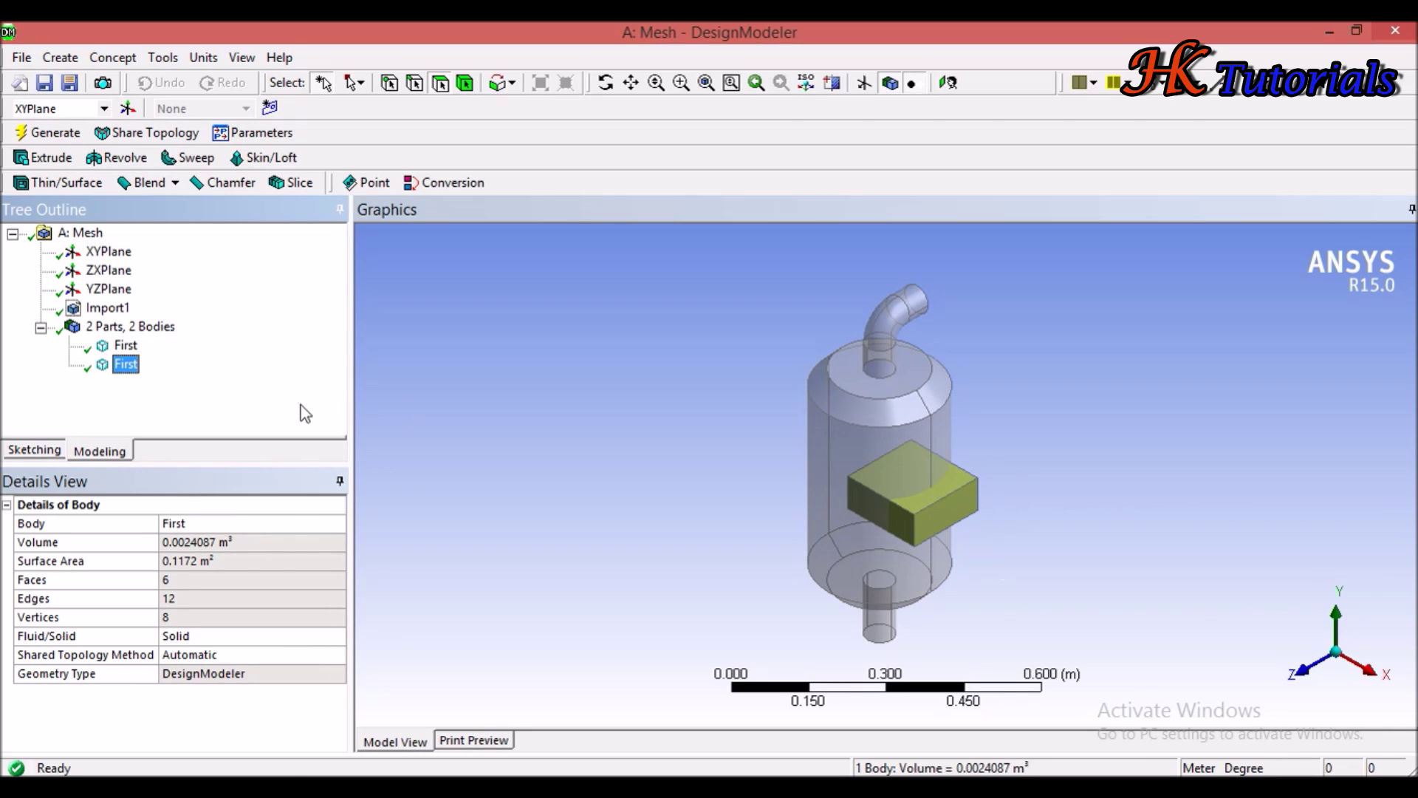
left_click(40, 327)
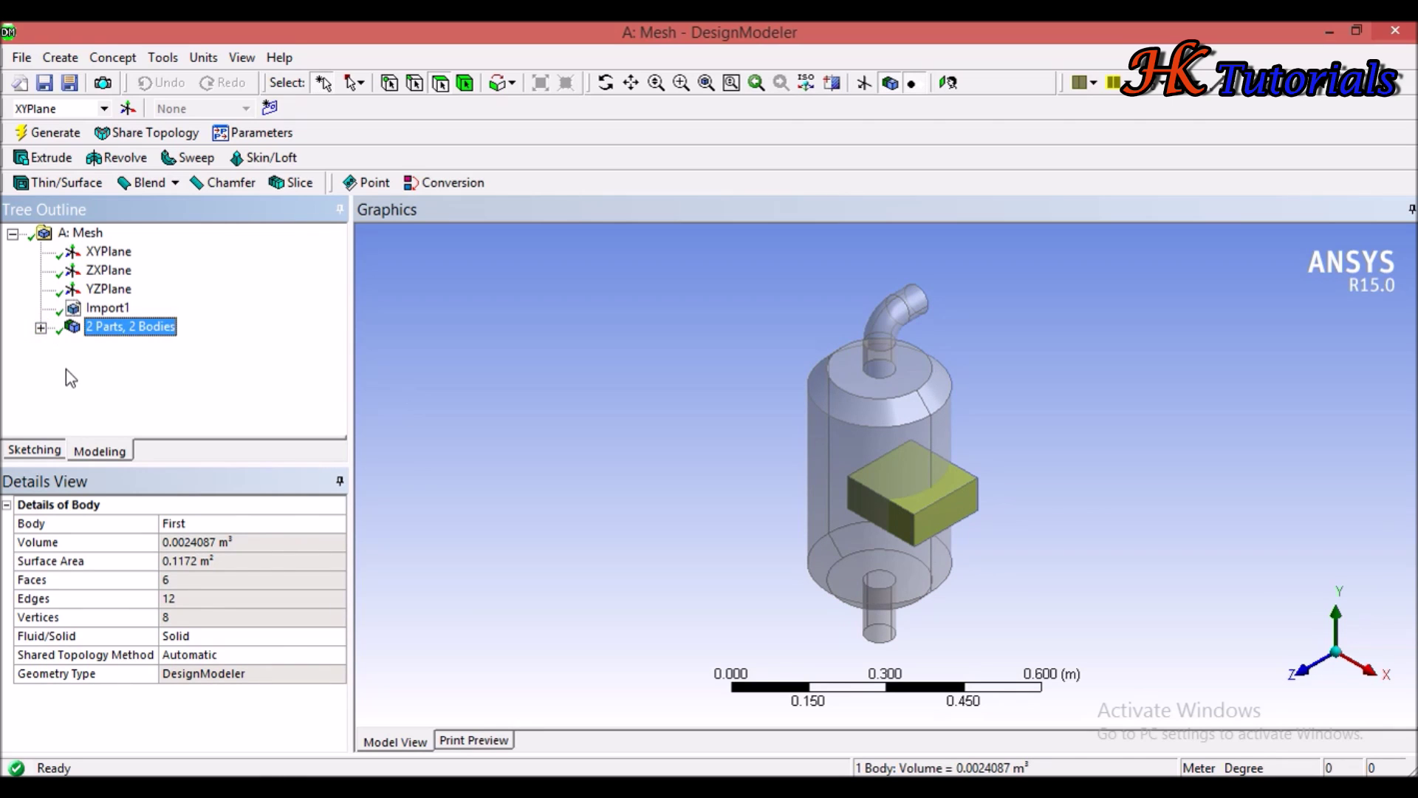
left_click(606, 357)
middle_click_drag(904, 492, 842, 458)
scroll(929, 465, "down", 1)
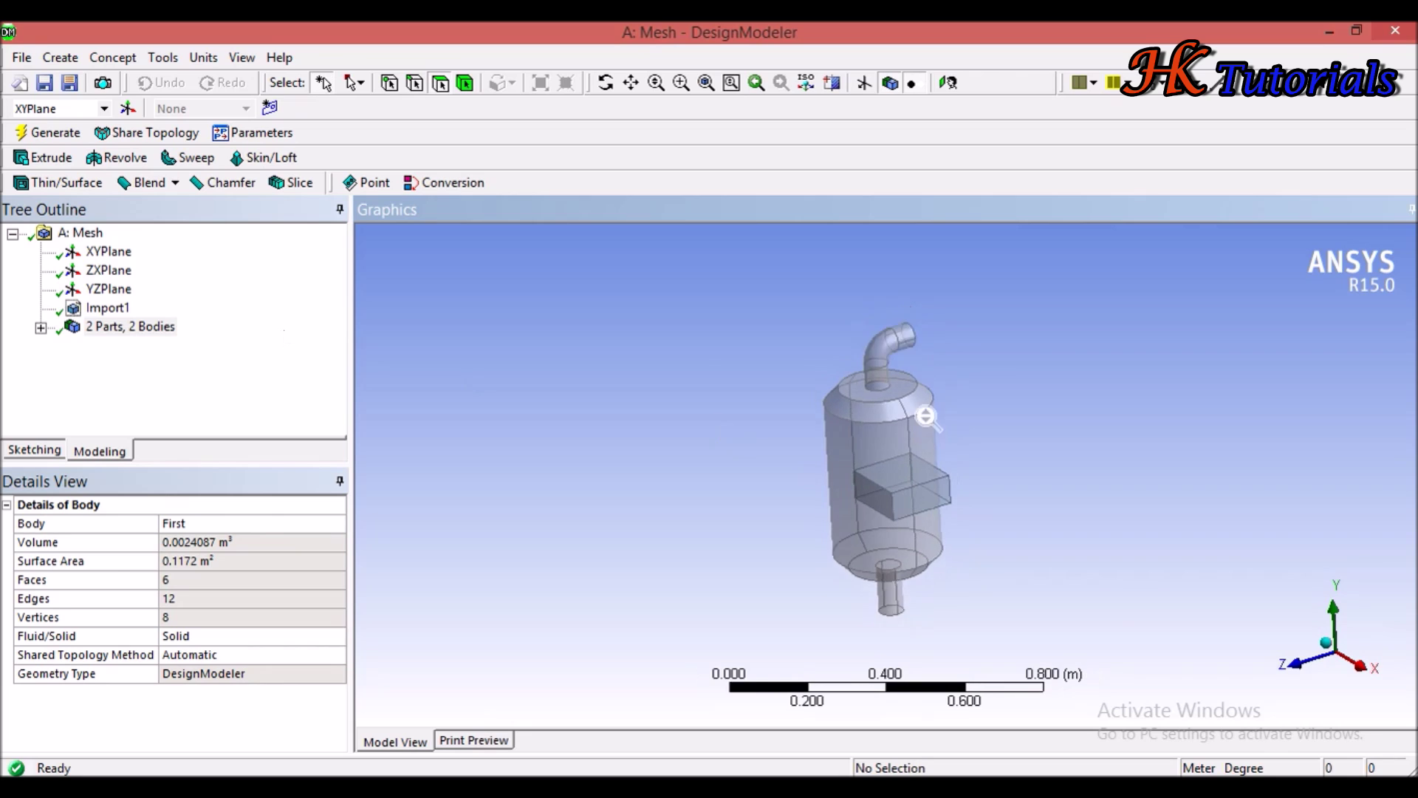
scroll(886, 403, "up", 2)
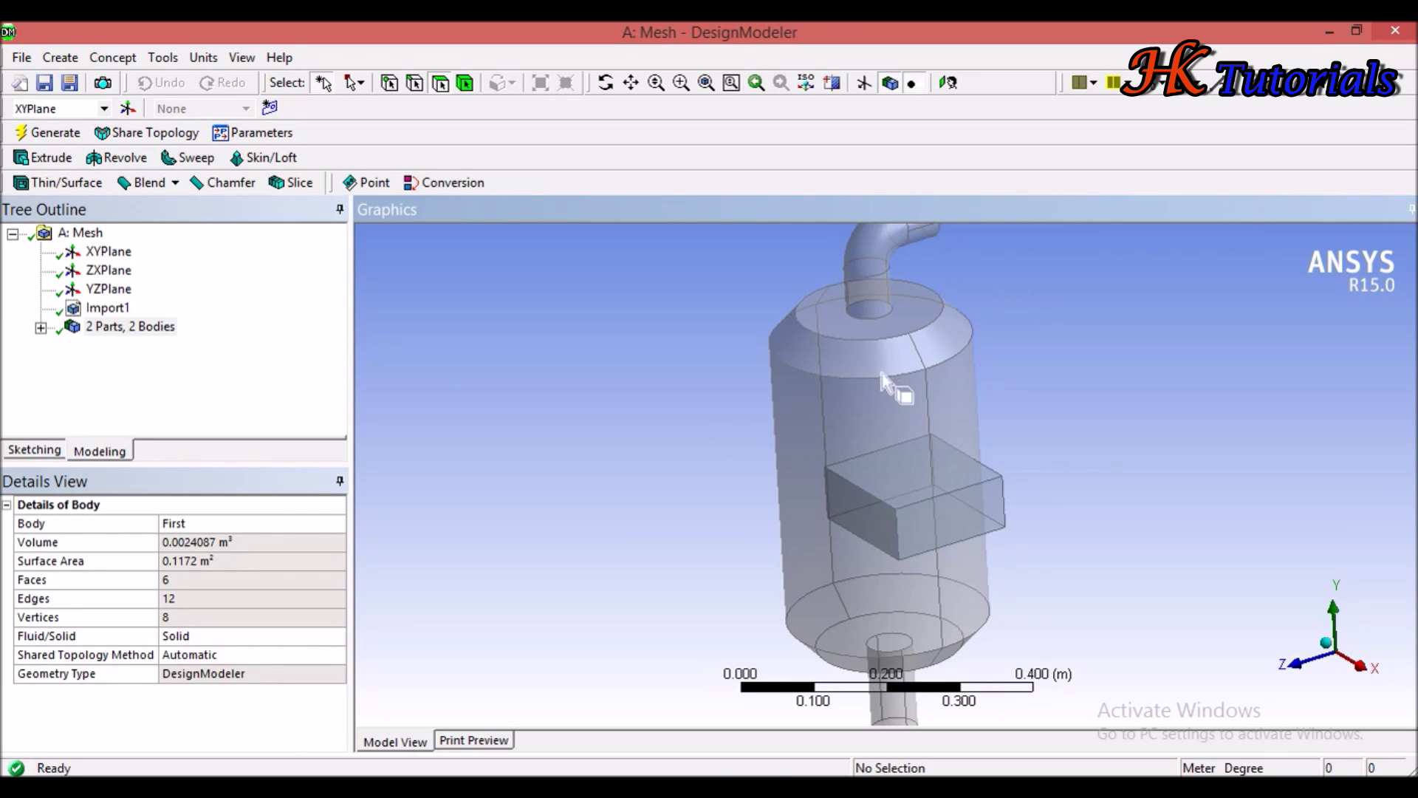
middle_click_drag(894, 336, 949, 358)
scroll(949, 358, "up", 1)
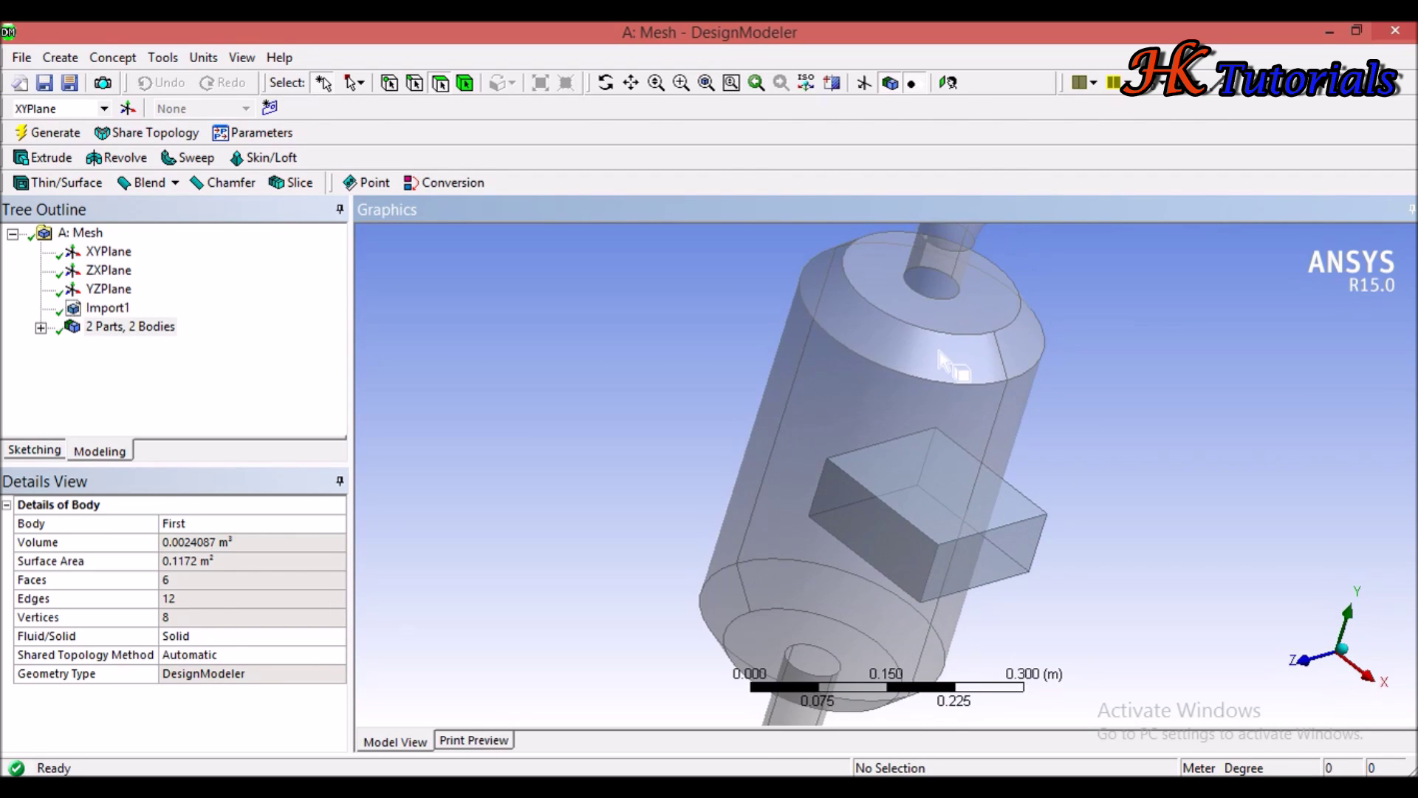
scroll(939, 351, "down", 2)
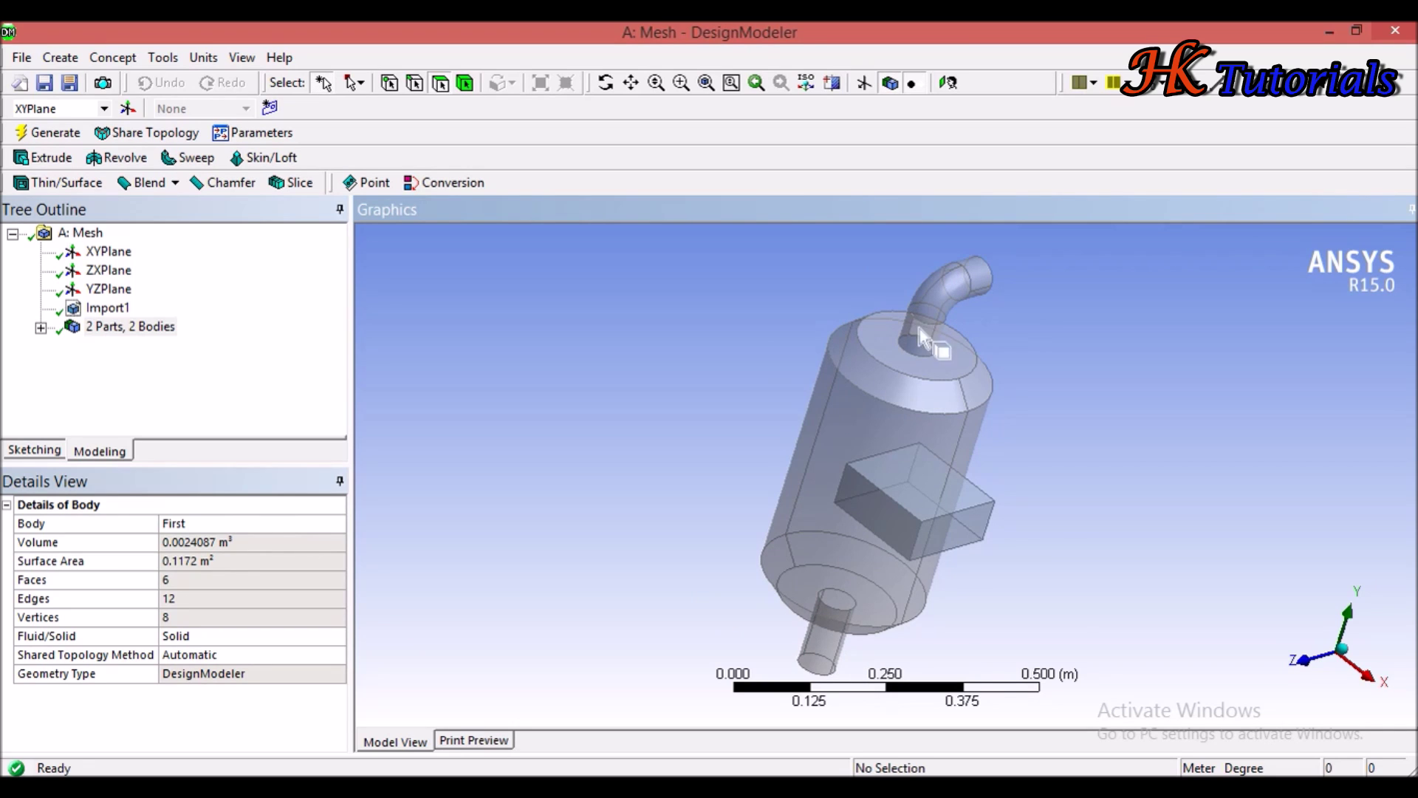
- Create a From Face plane on the flat annular top face of the vessel around the bent pipe
left_click(489, 346)
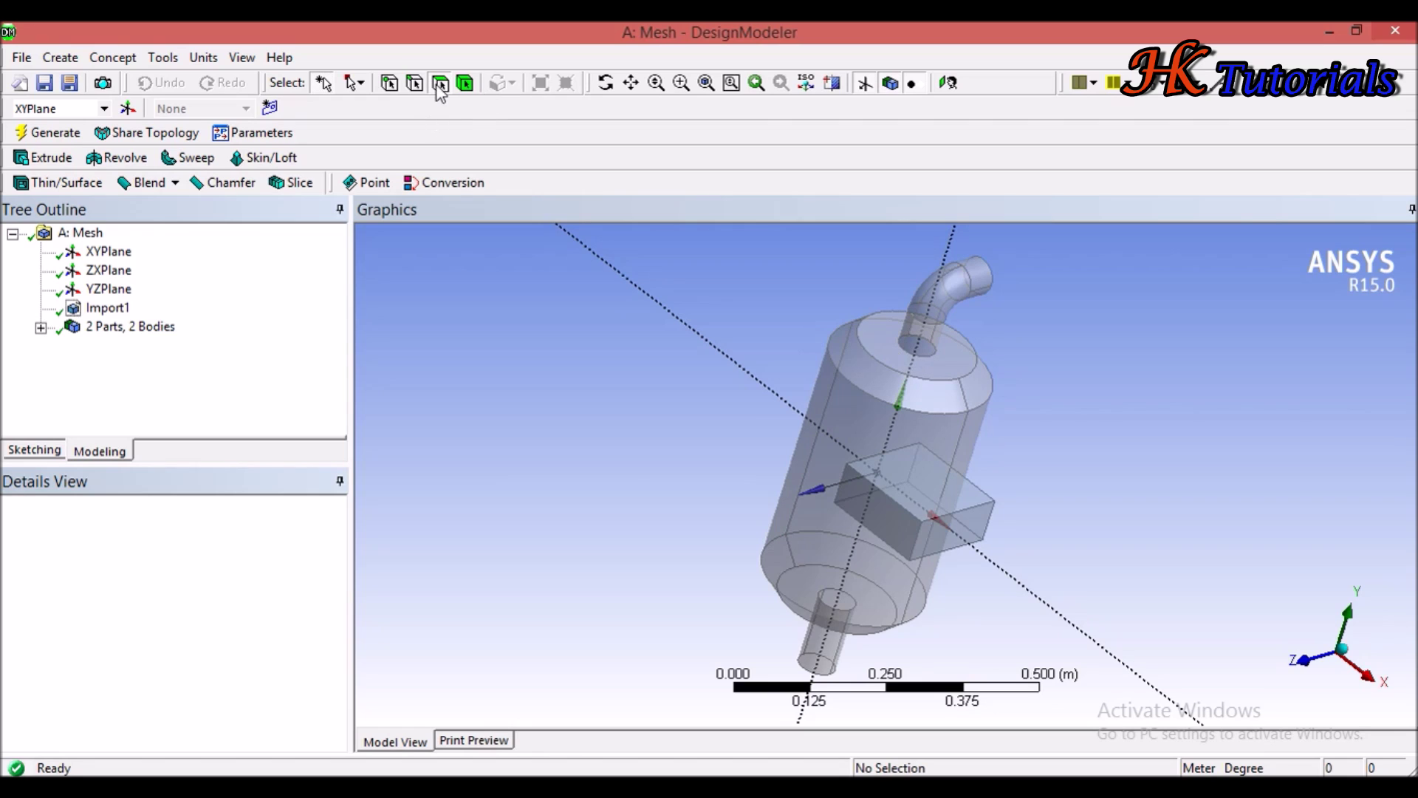
left_click(887, 358)
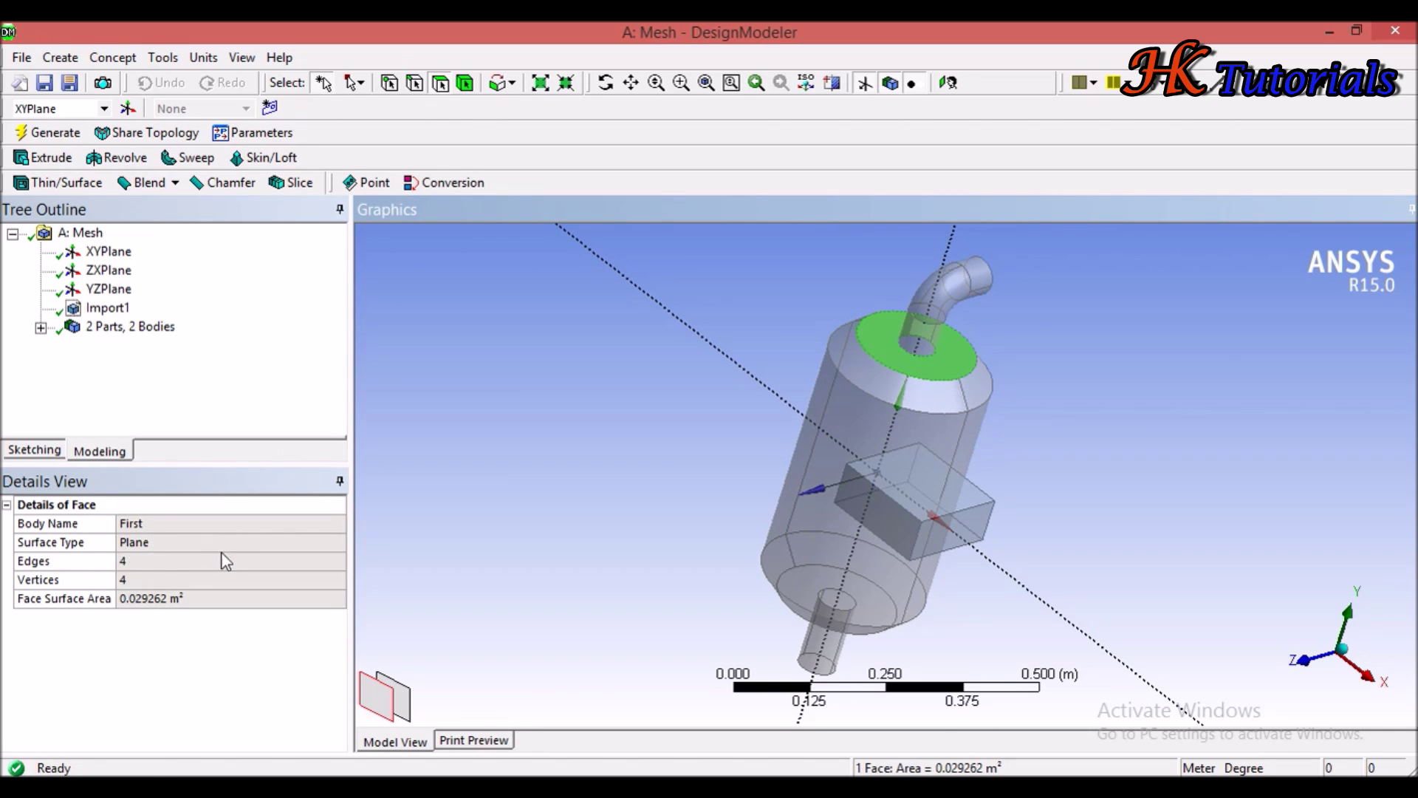
left_click(128, 109)
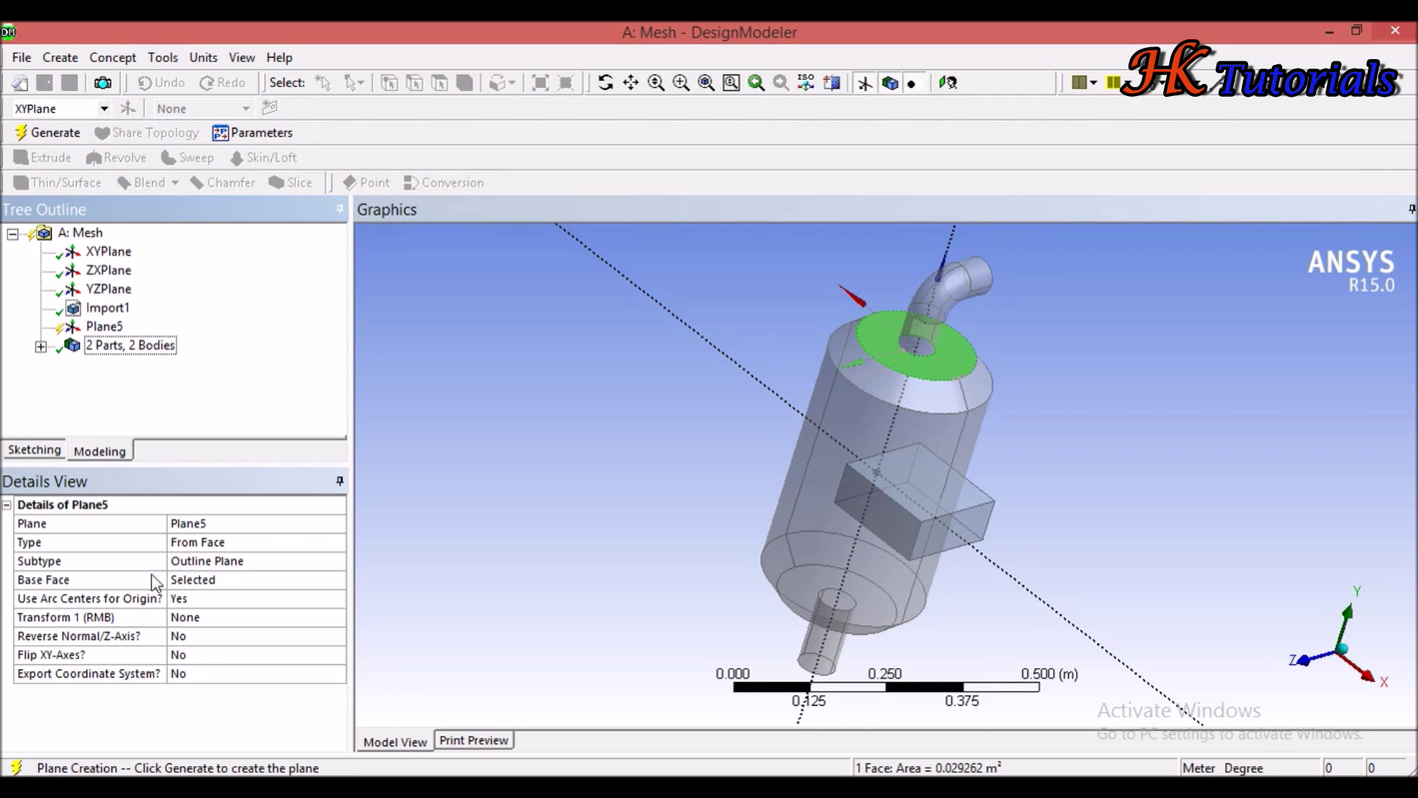
left_click(204, 580)
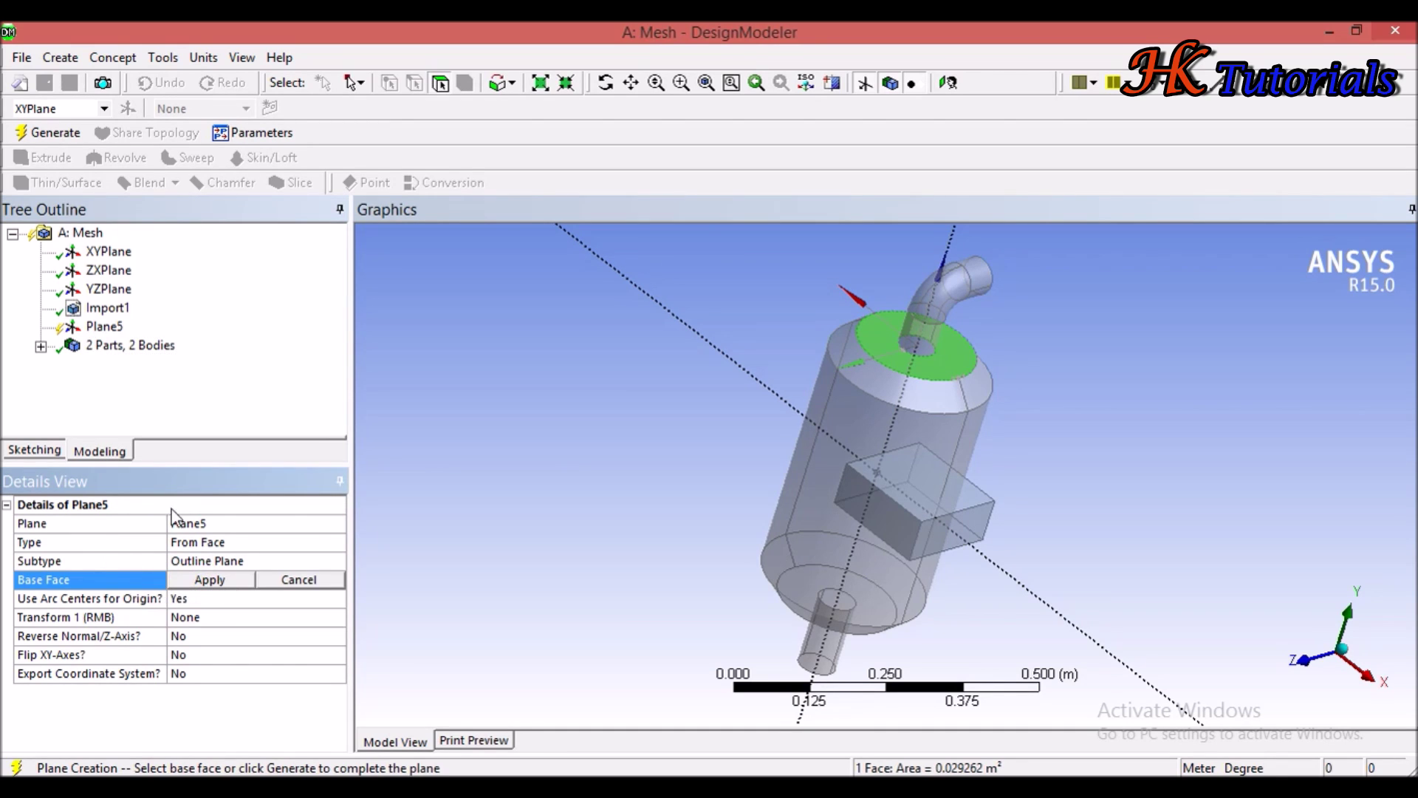
left_click(214, 580)
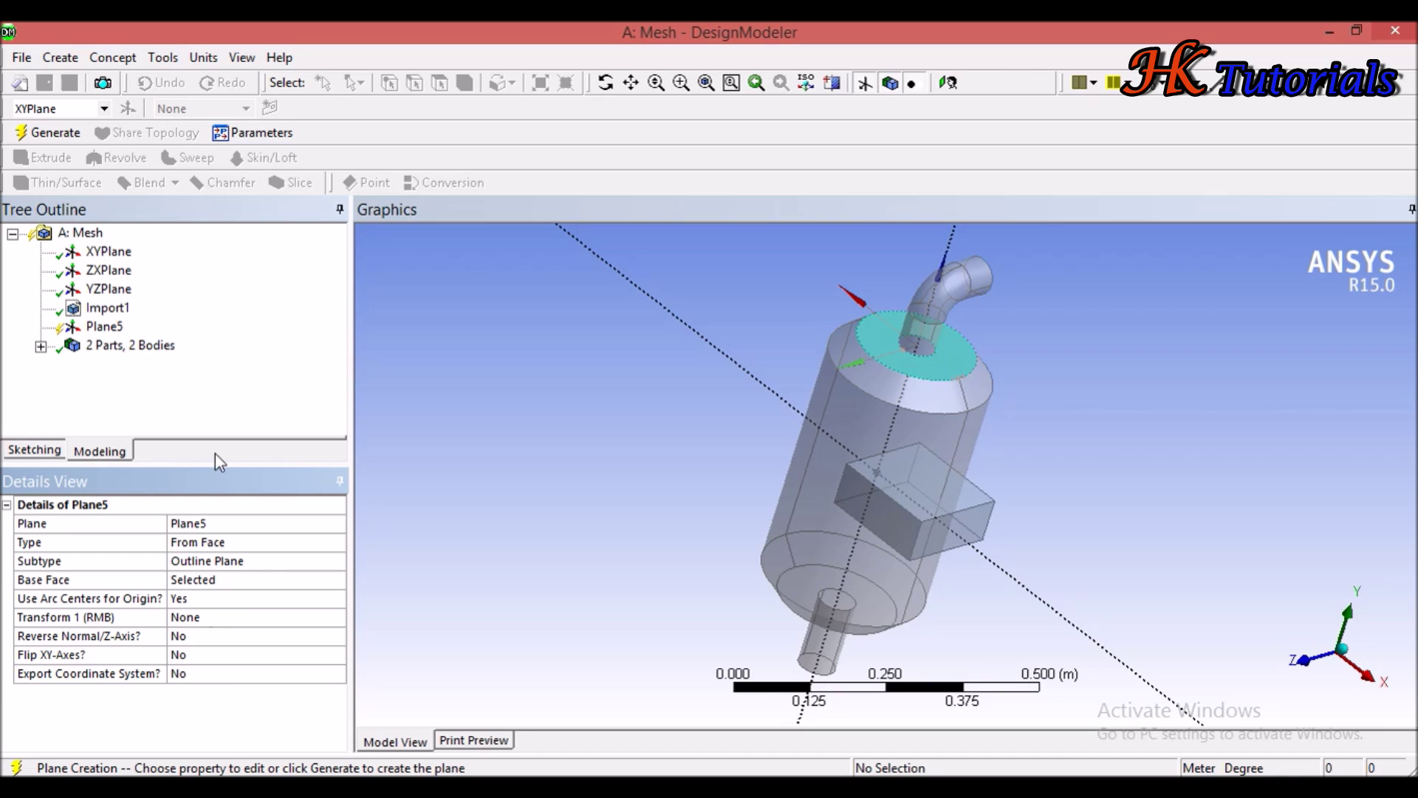
left_click(55, 132)
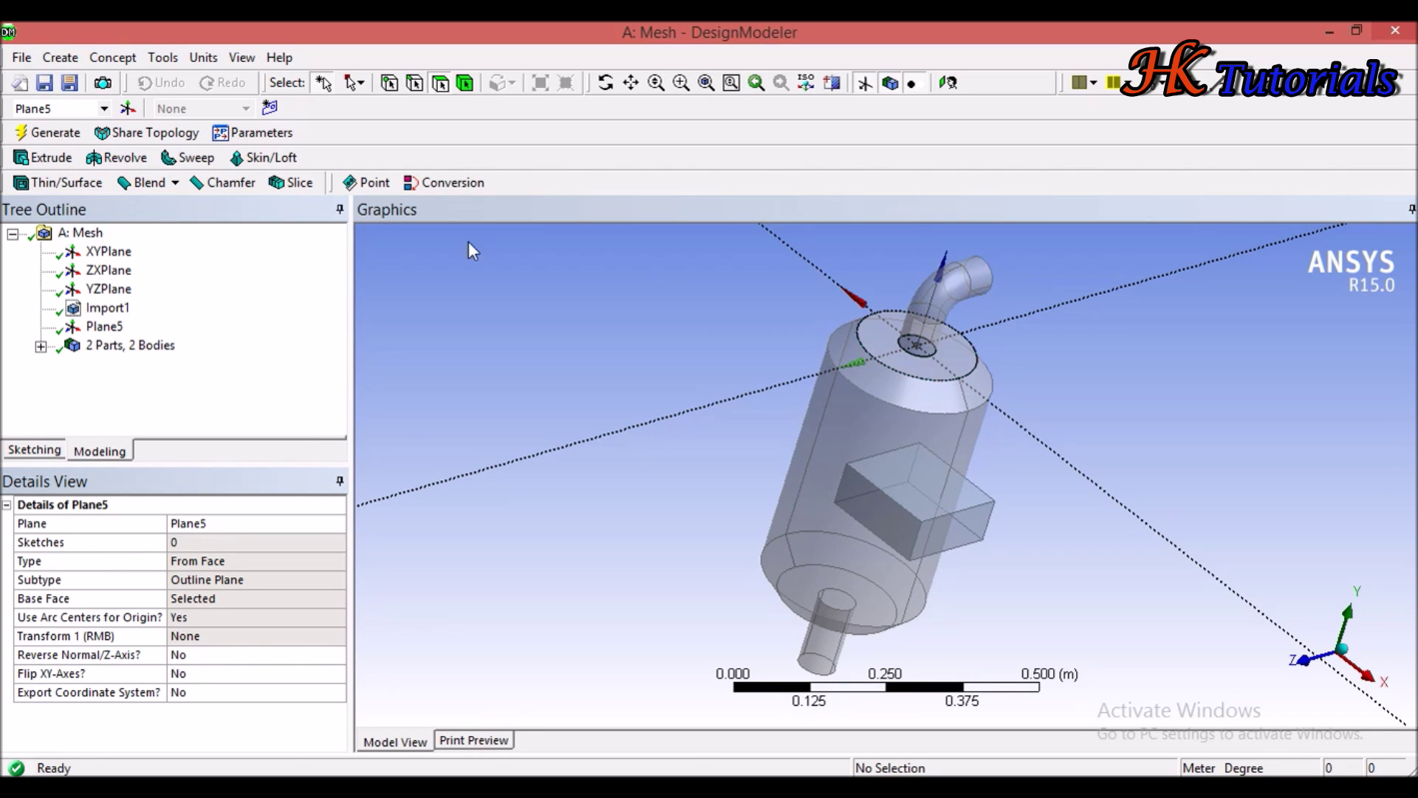
- Slice all bodies by plane, using the new top-face Plane5 as the base plane
left_click(299, 183)
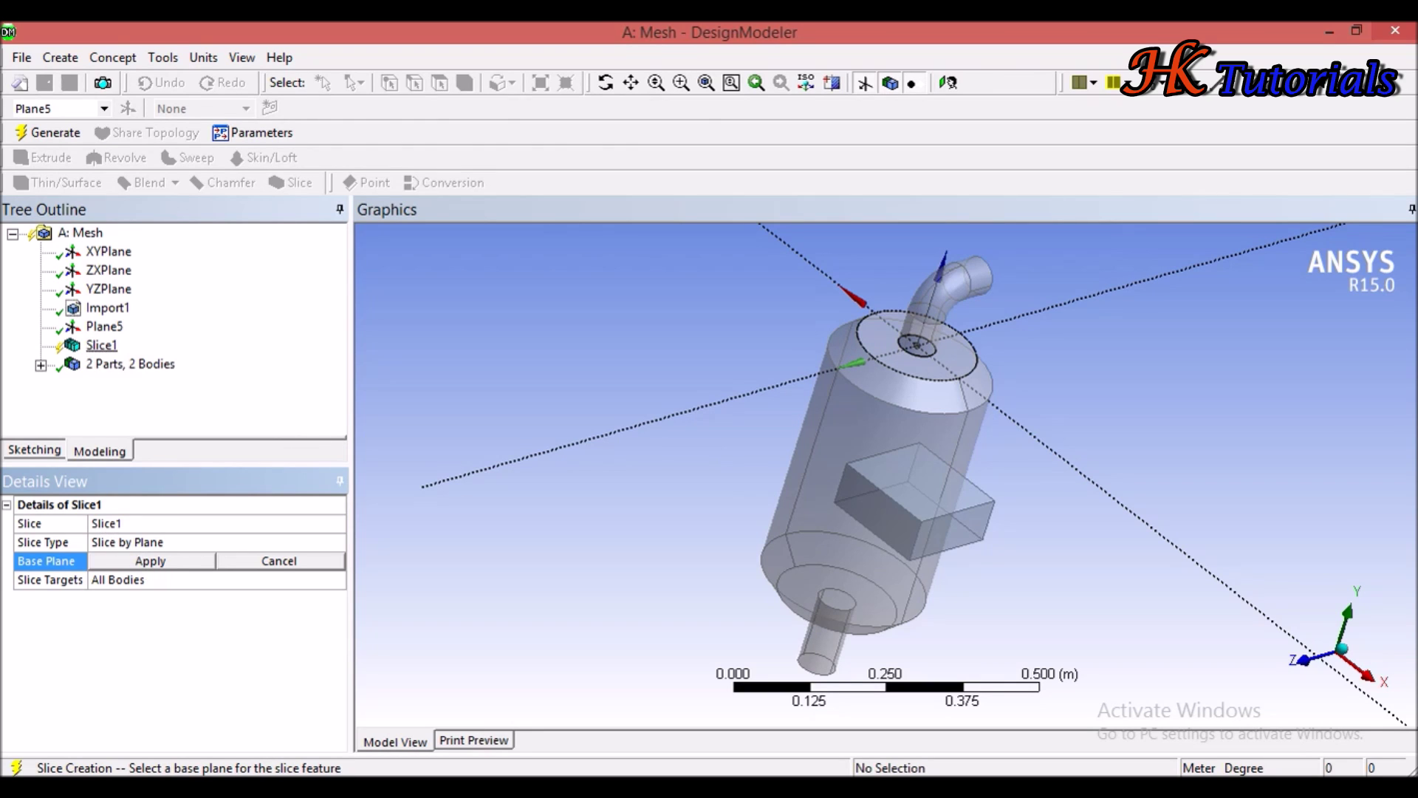
left_click(104, 325)
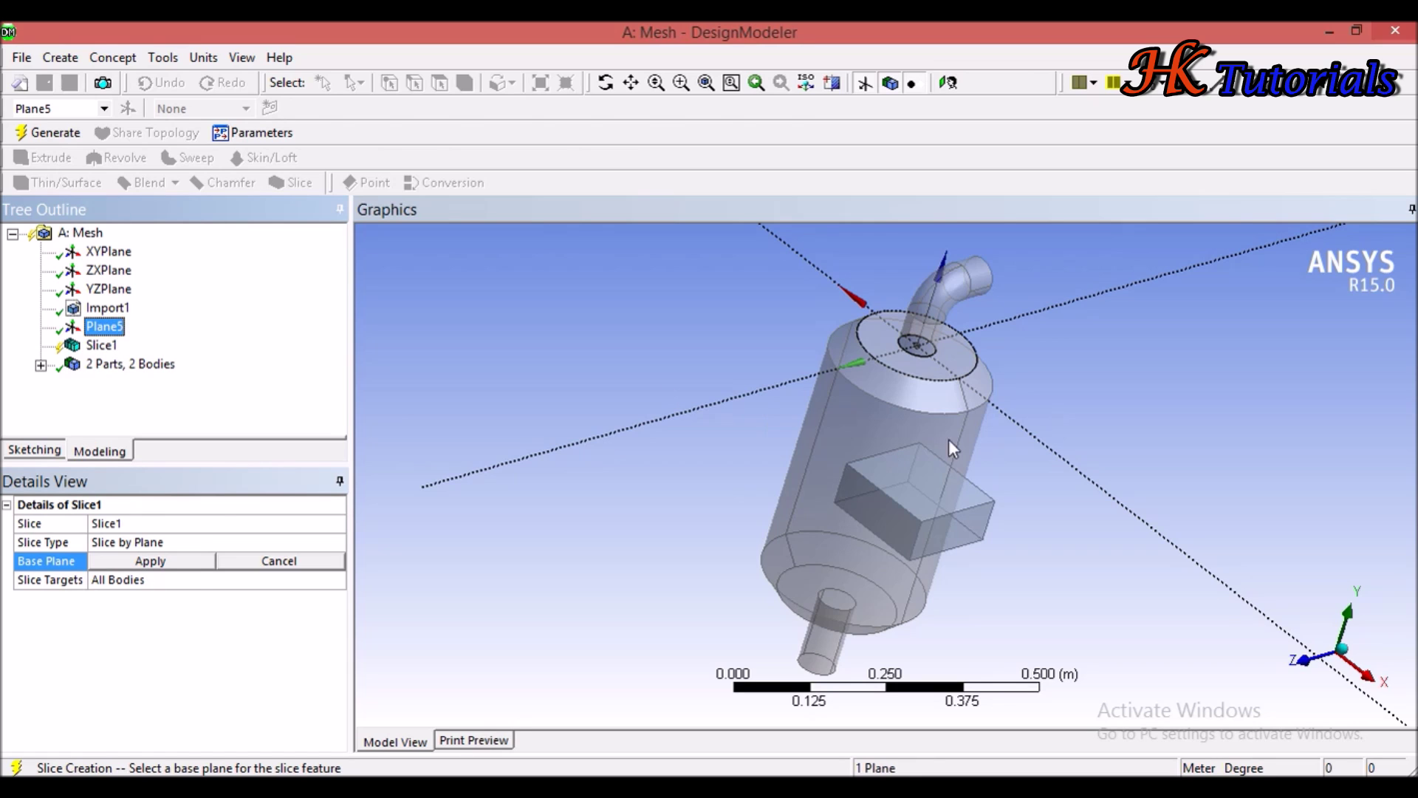
left_click(184, 566)
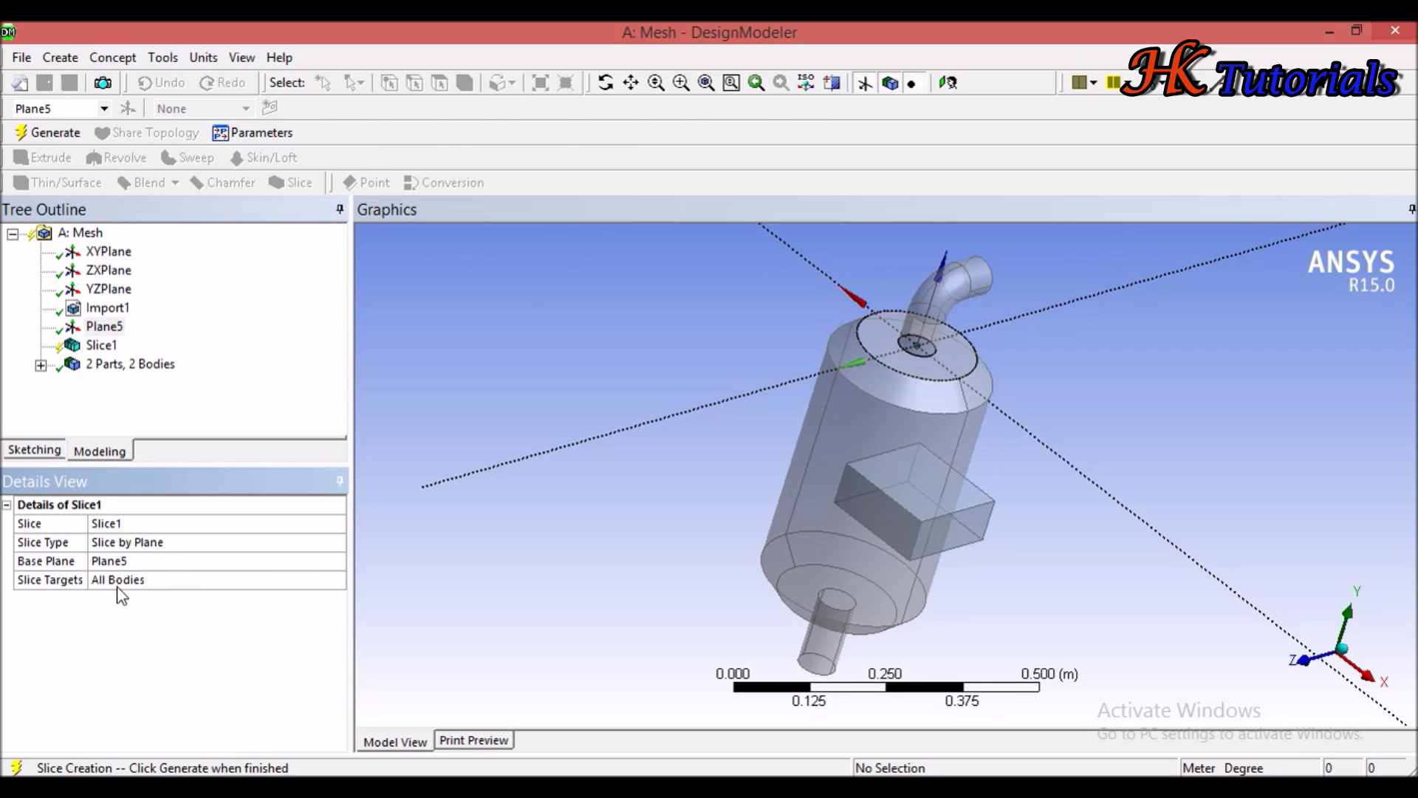
scroll(894, 313, "up", 5)
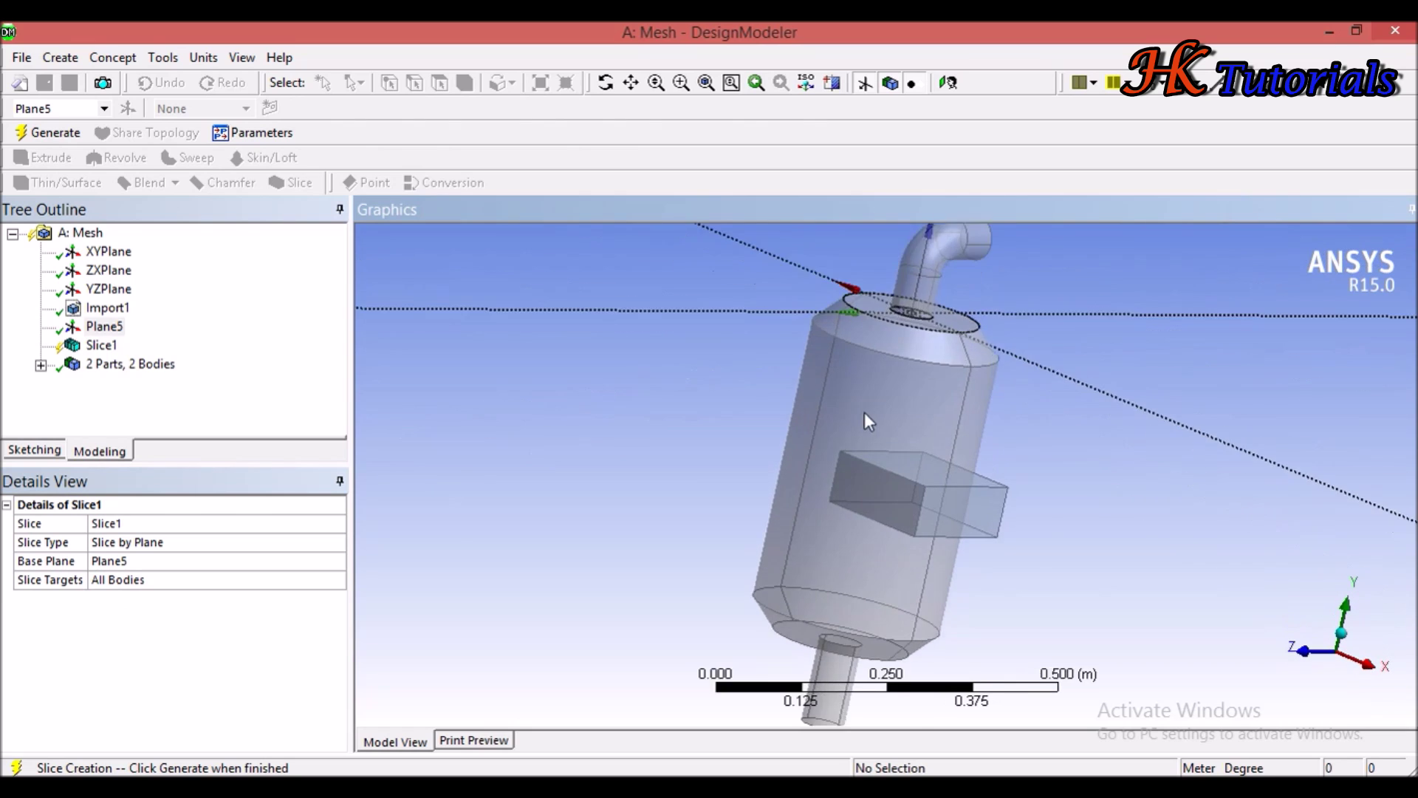
scroll(894, 314, "down", 5)
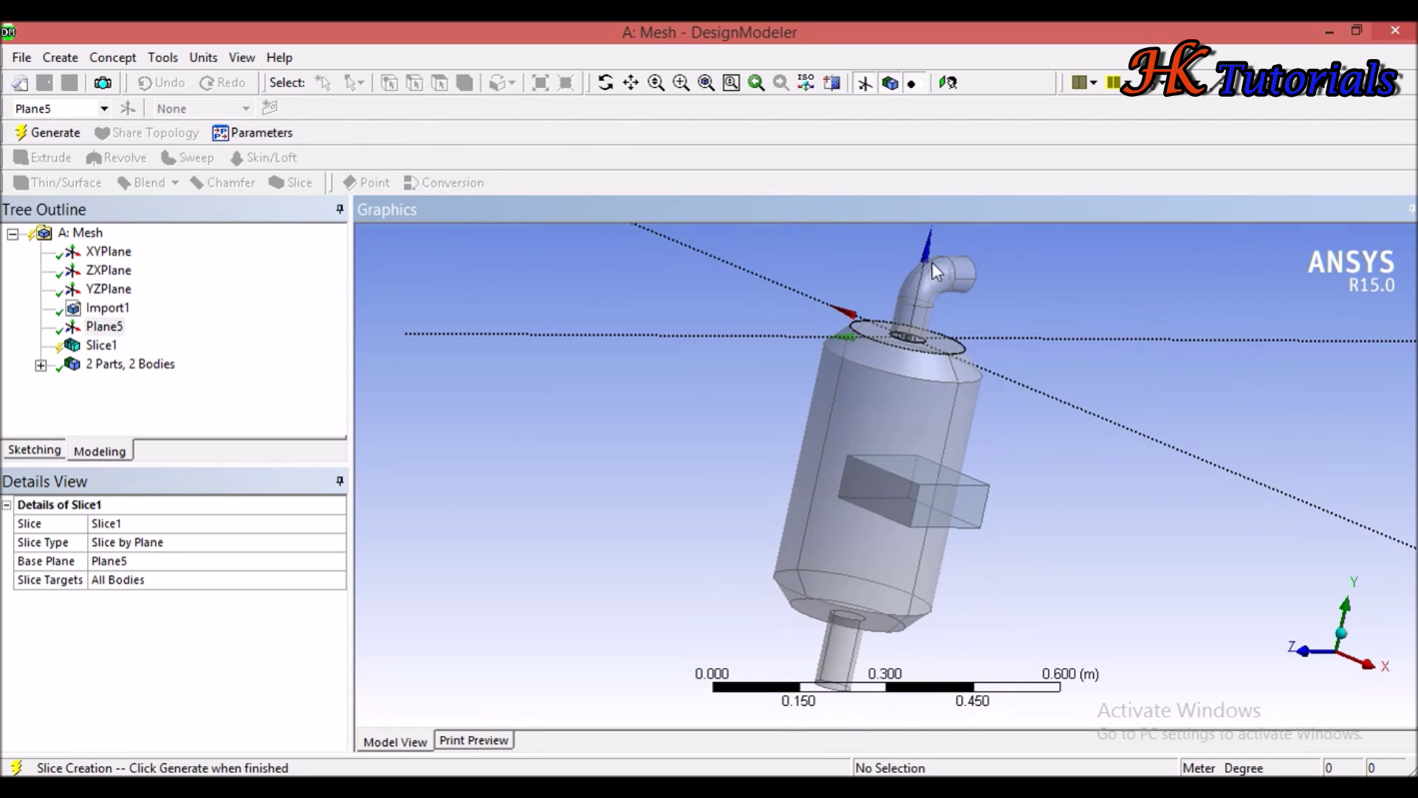
left_click(49, 133)
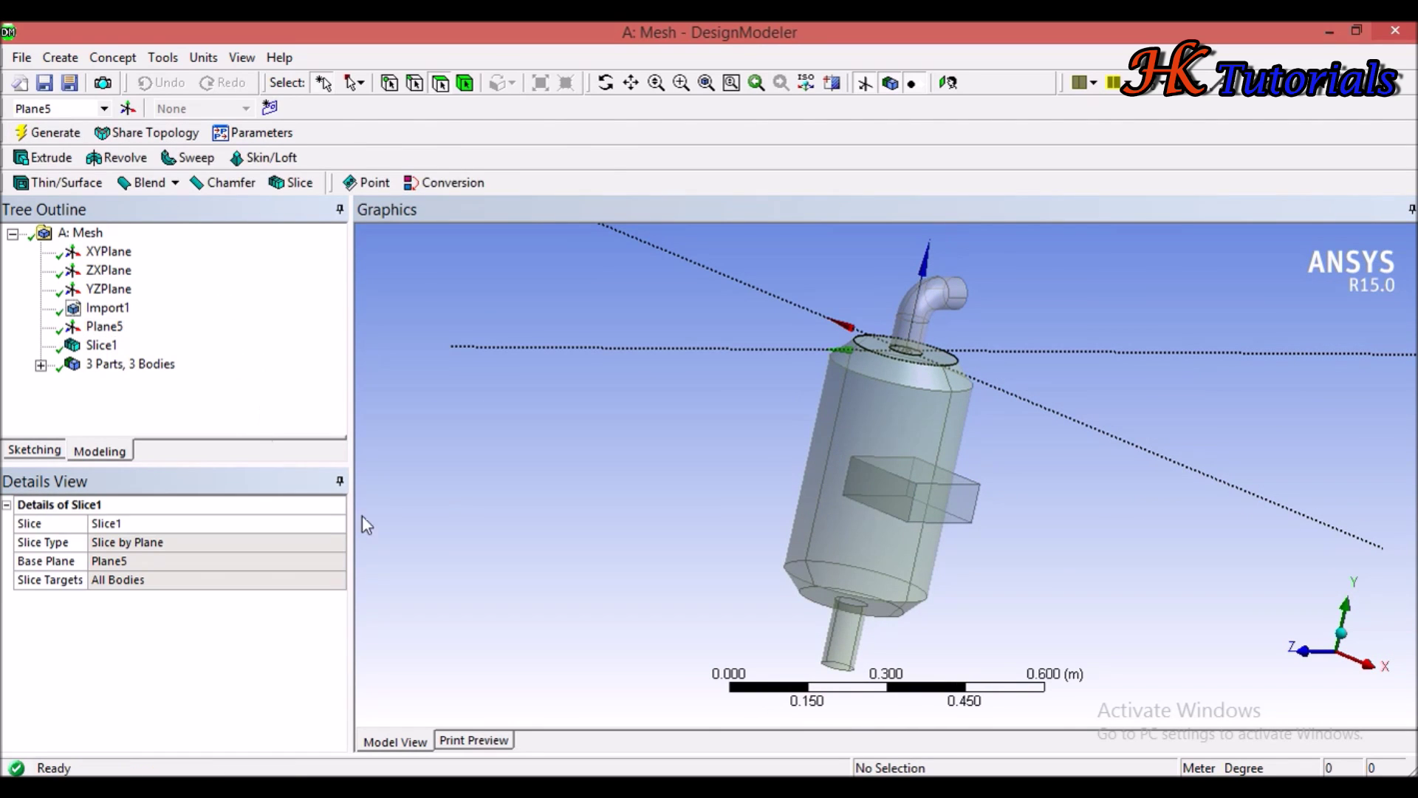
- Check each body produced by the slice to see which part of the vessel it covers
left_click(41, 365)
left_click(124, 383)
left_click(126, 402)
left_click(125, 420)
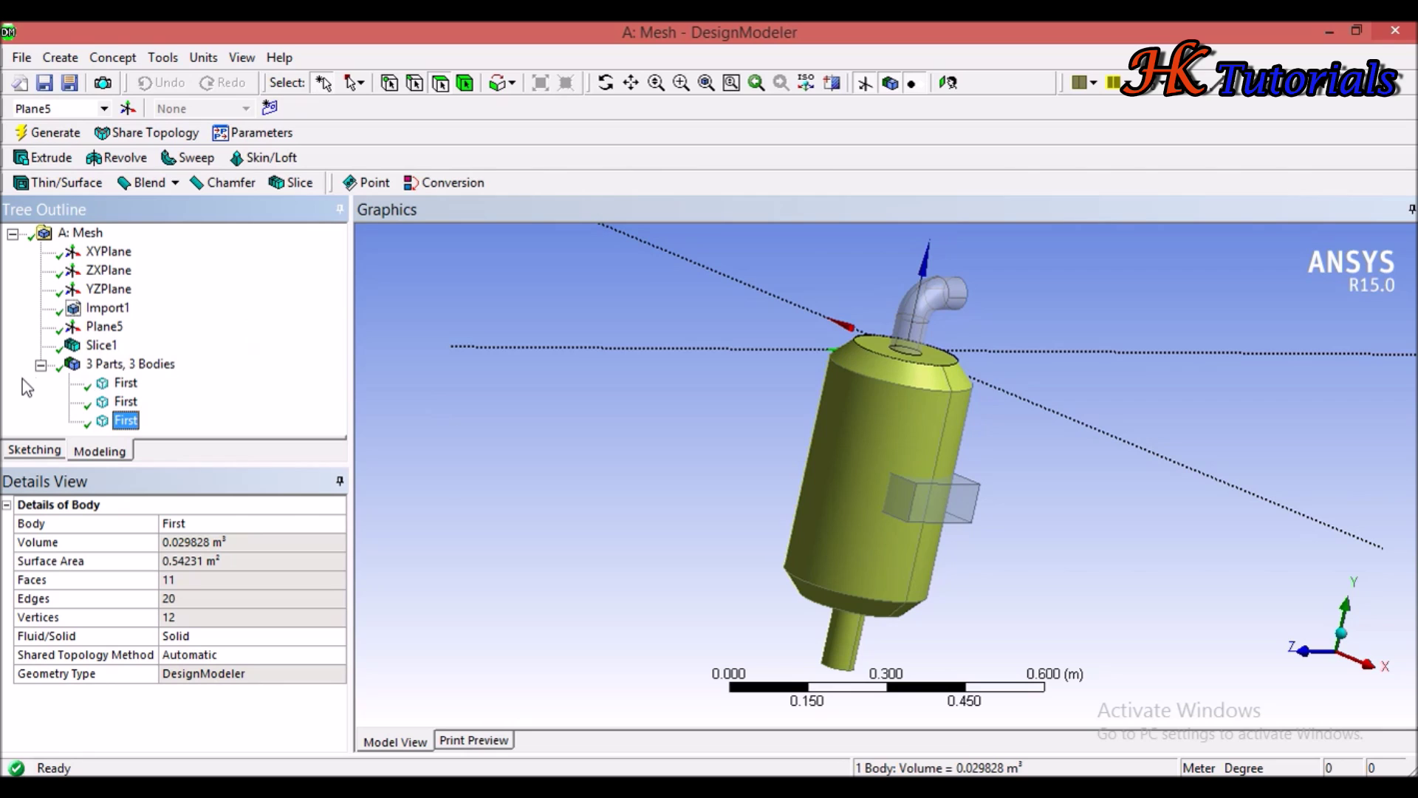
left_click(40, 365)
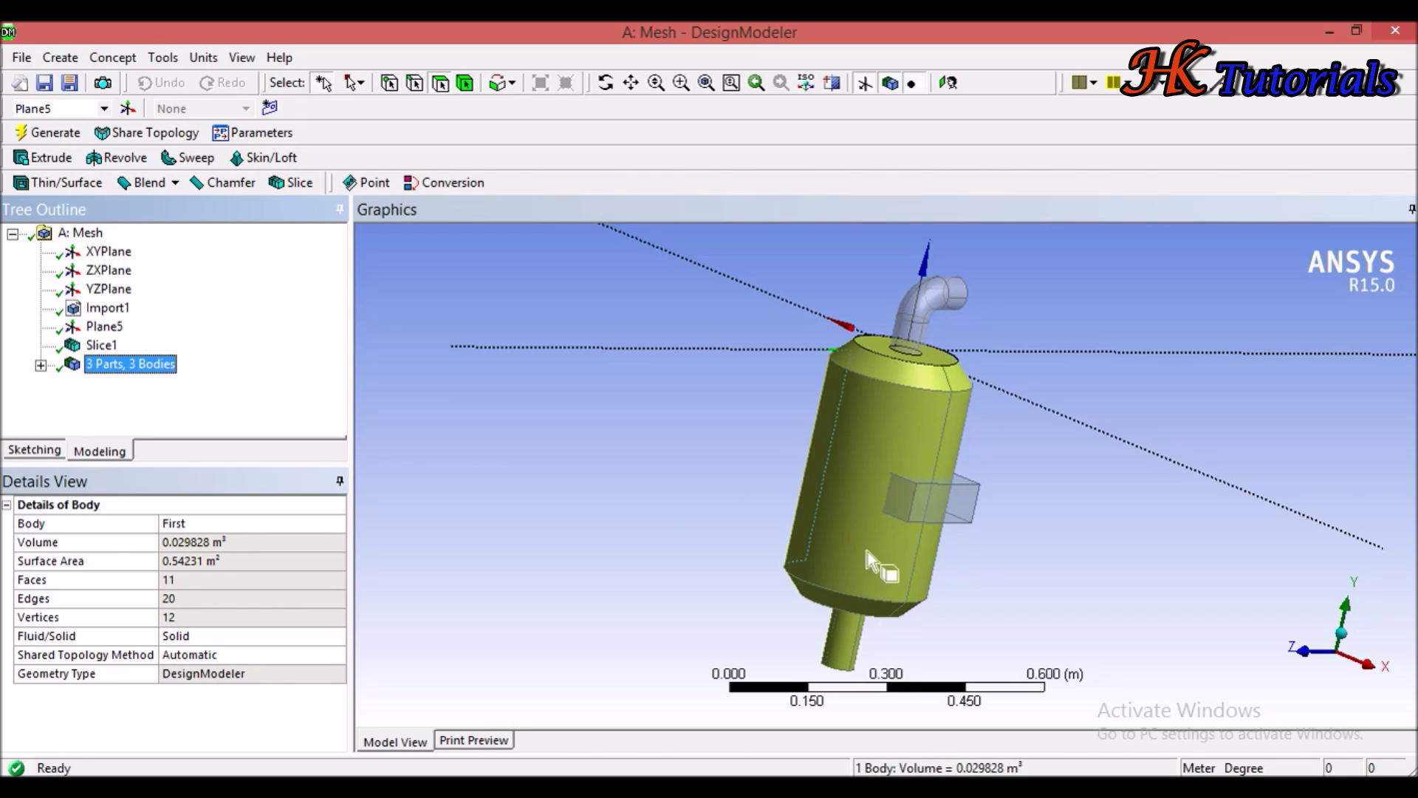
- Create a From Face plane on the flat annular bottom face of the vessel around the outlet pipe
middle_click_drag(753, 573, 794, 517)
left_click(833, 517)
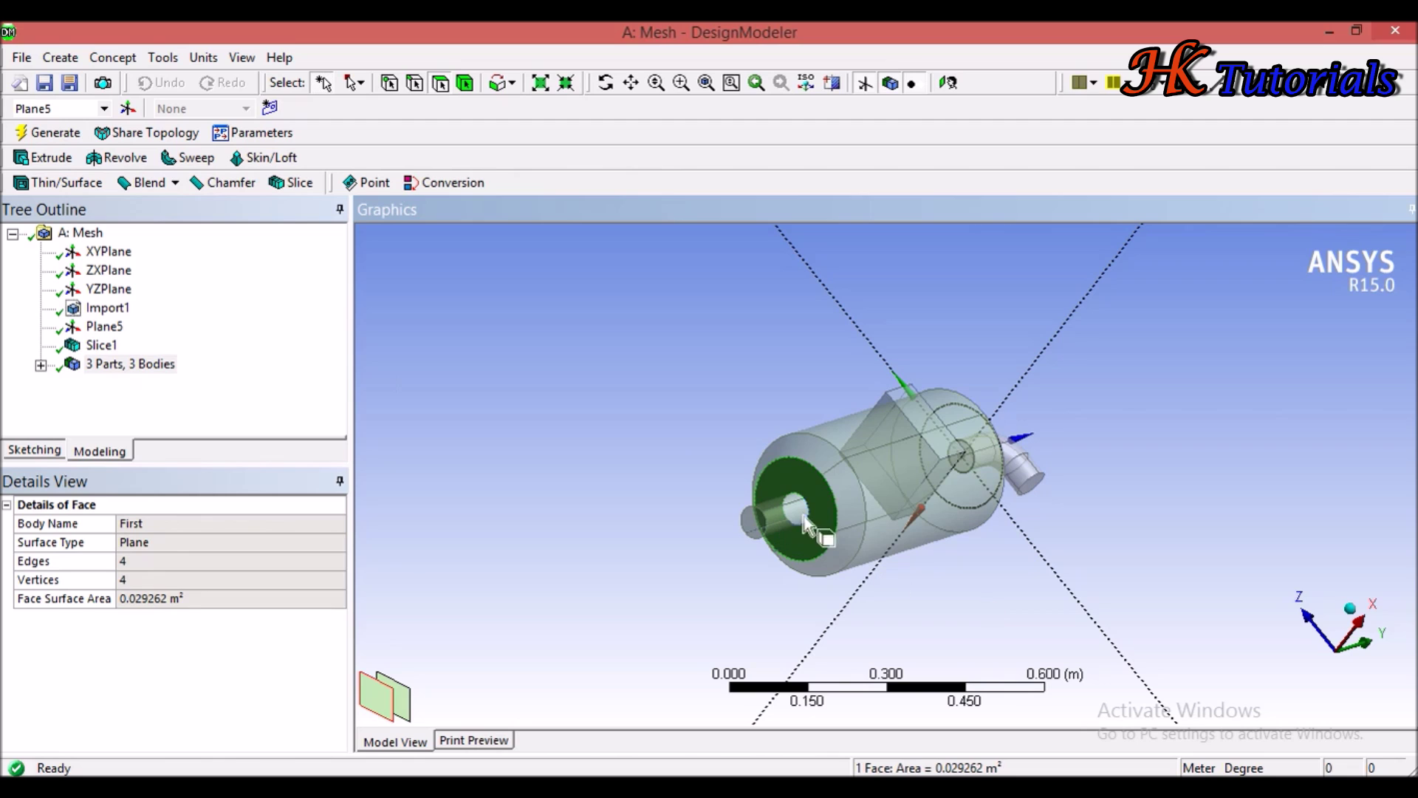
left_click(126, 109)
left_click(198, 583)
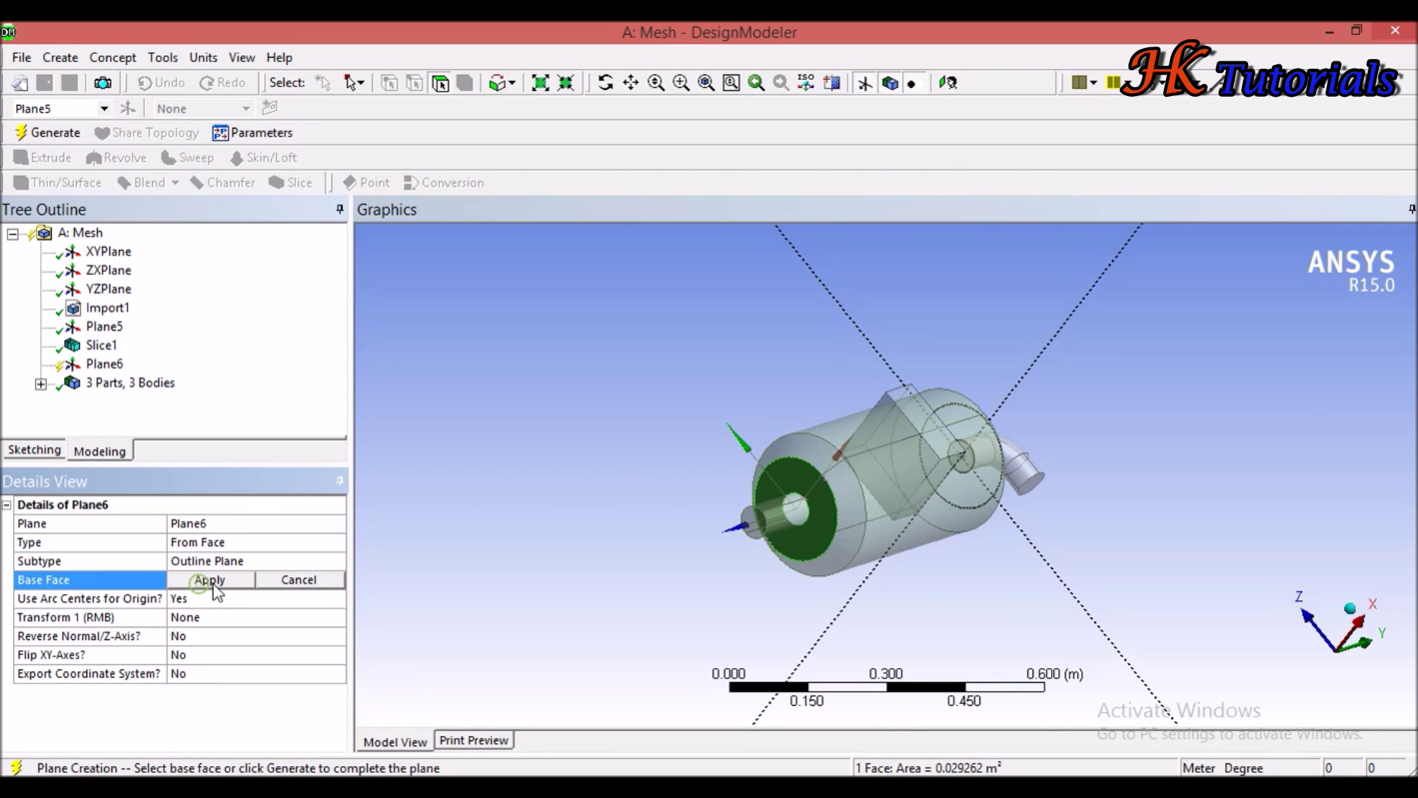
left_click(216, 581)
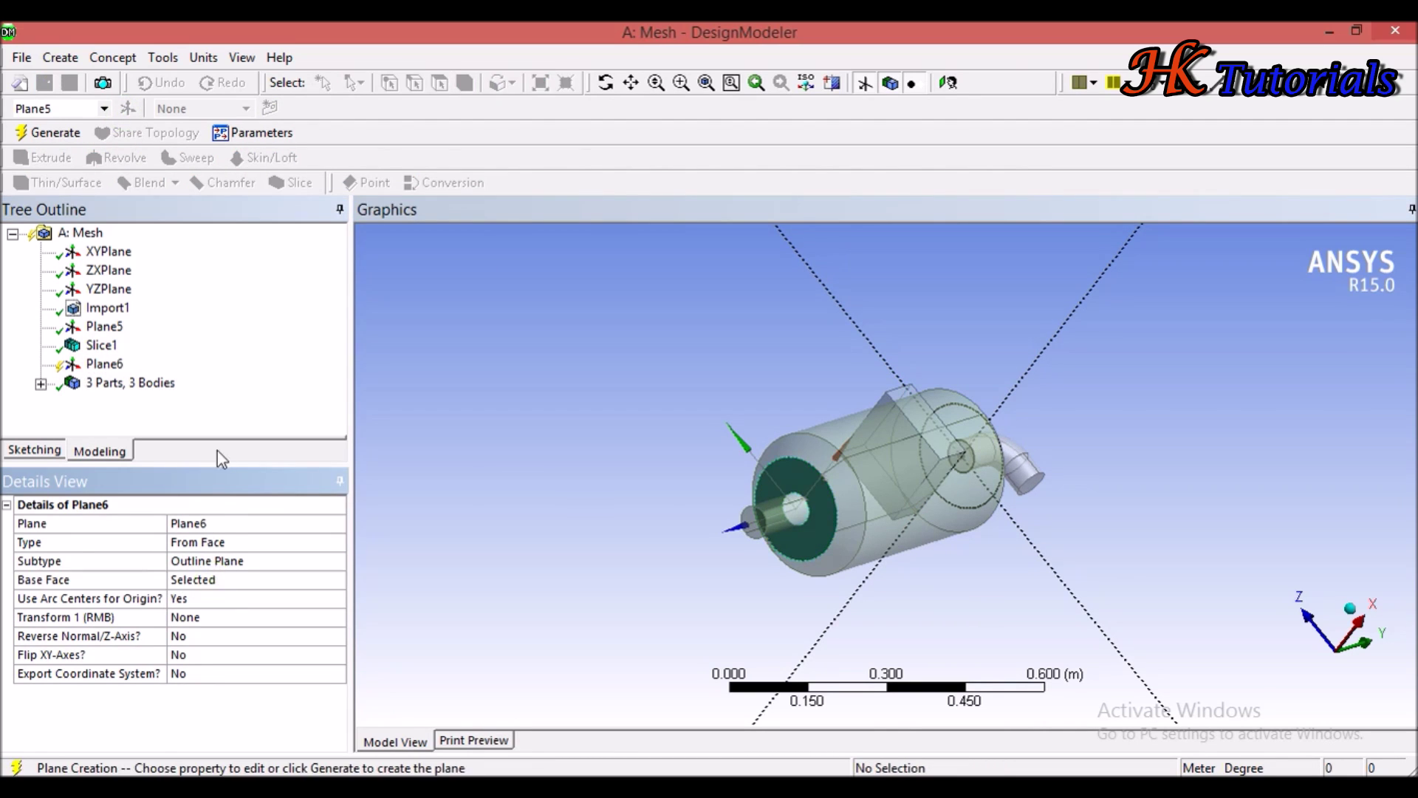
left_click(49, 132)
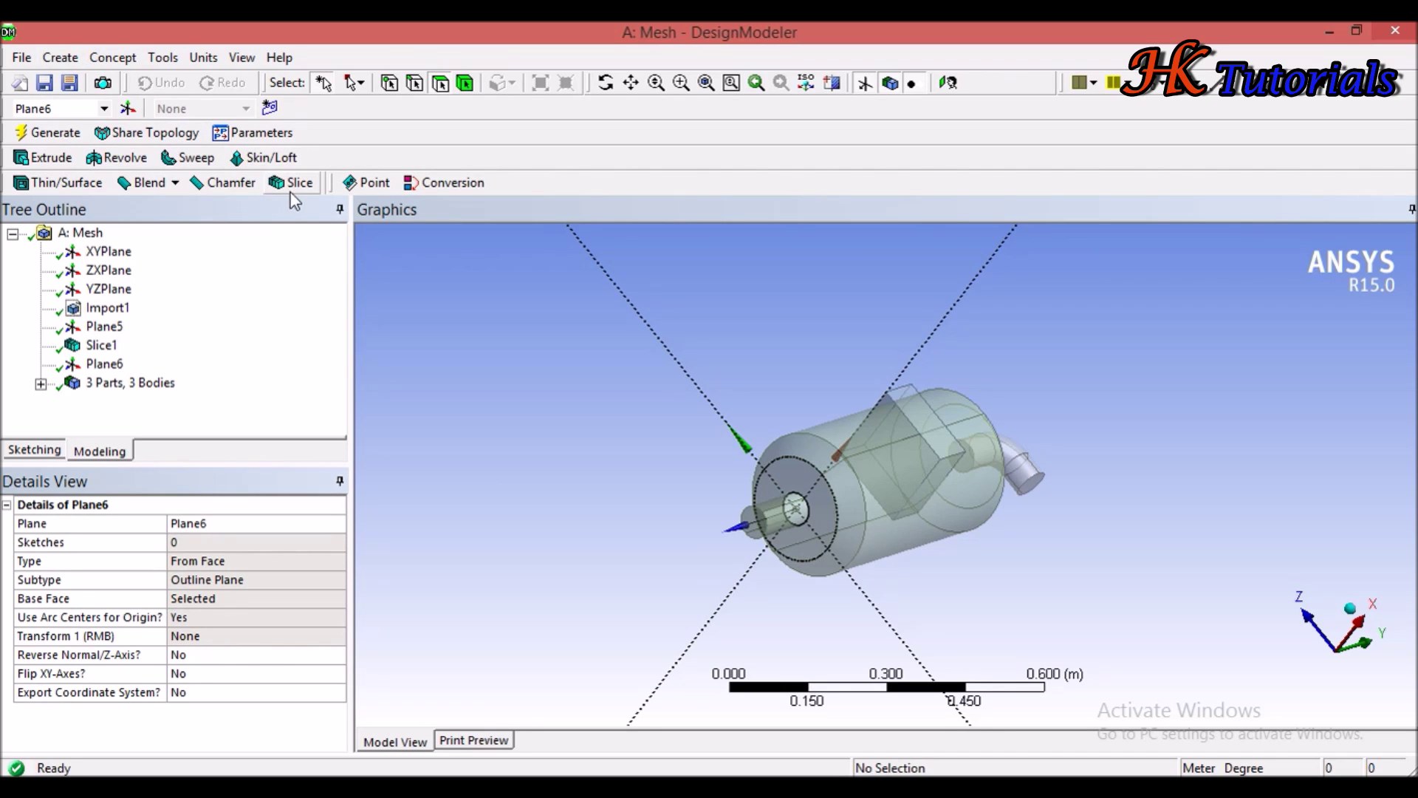
- Slice all bodies by plane, using the bottom-face Plane6 as the base plane
left_click(65, 59)
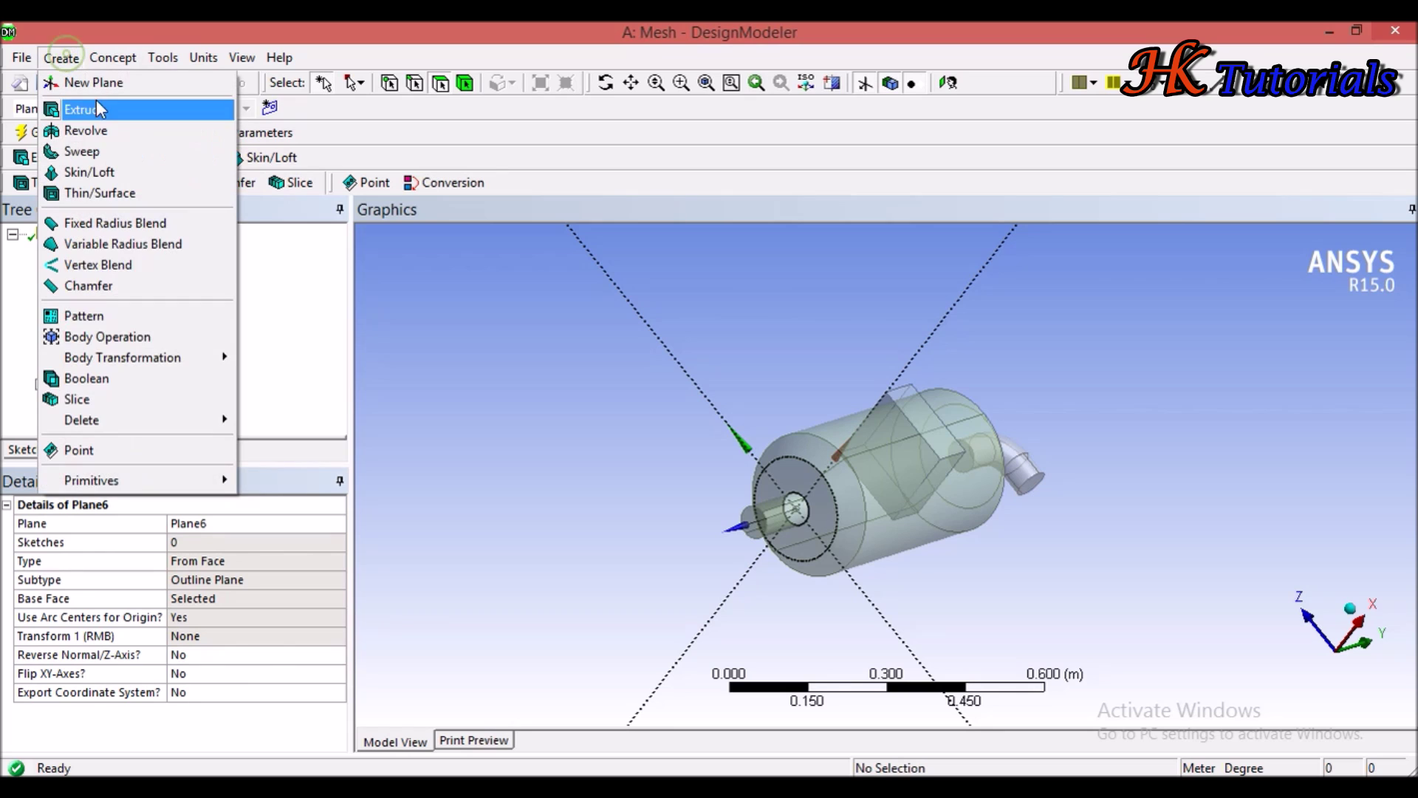
left_click(157, 400)
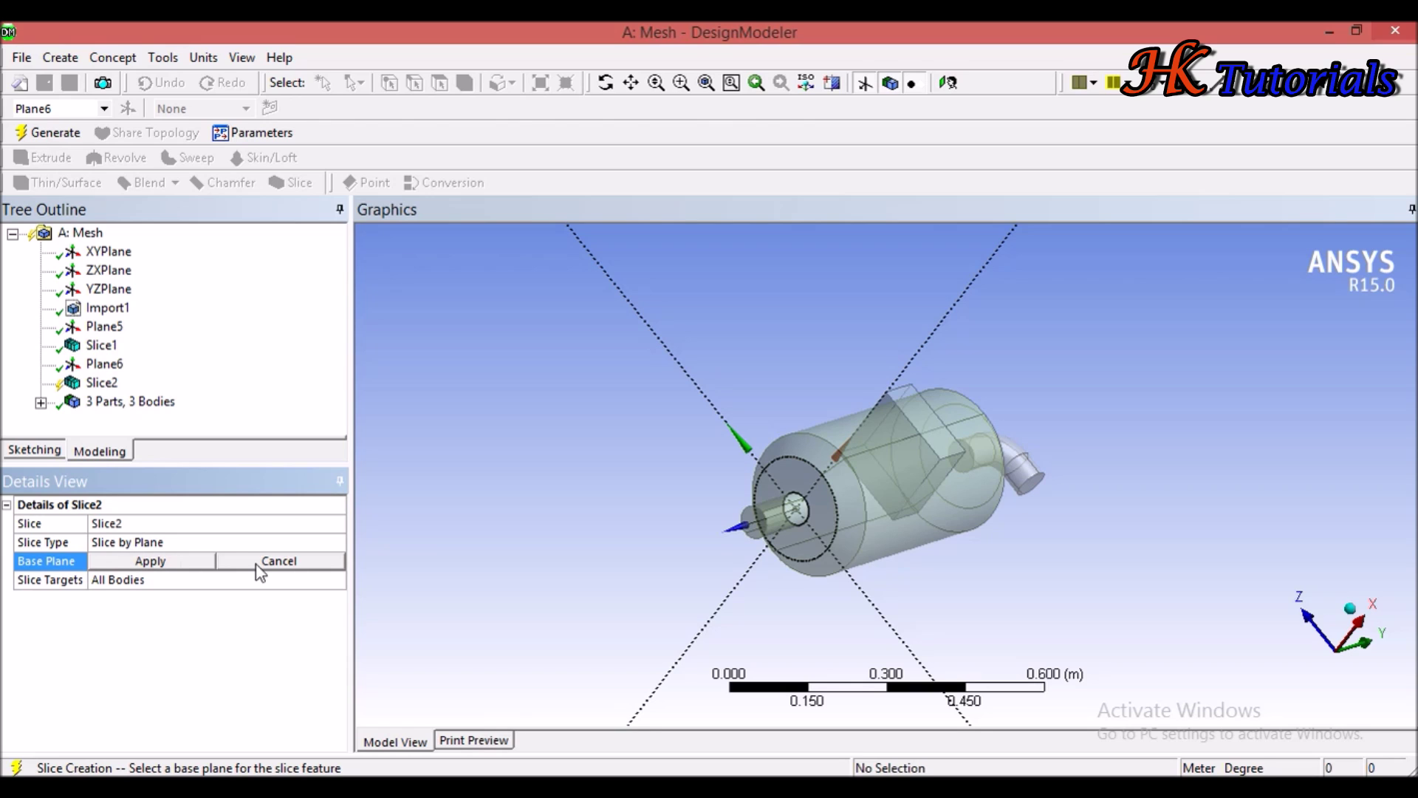
left_click(102, 382)
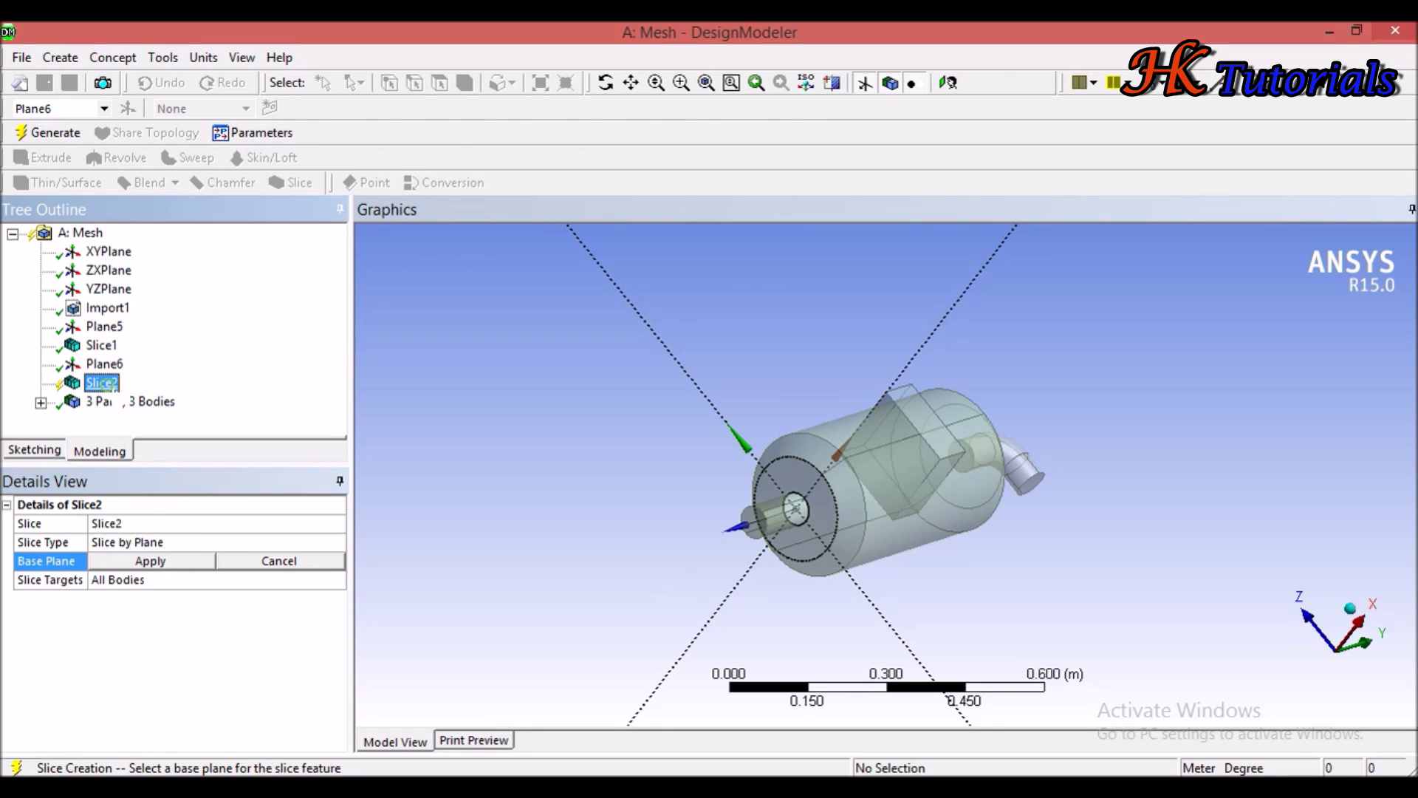
left_click(101, 345)
left_click(105, 364)
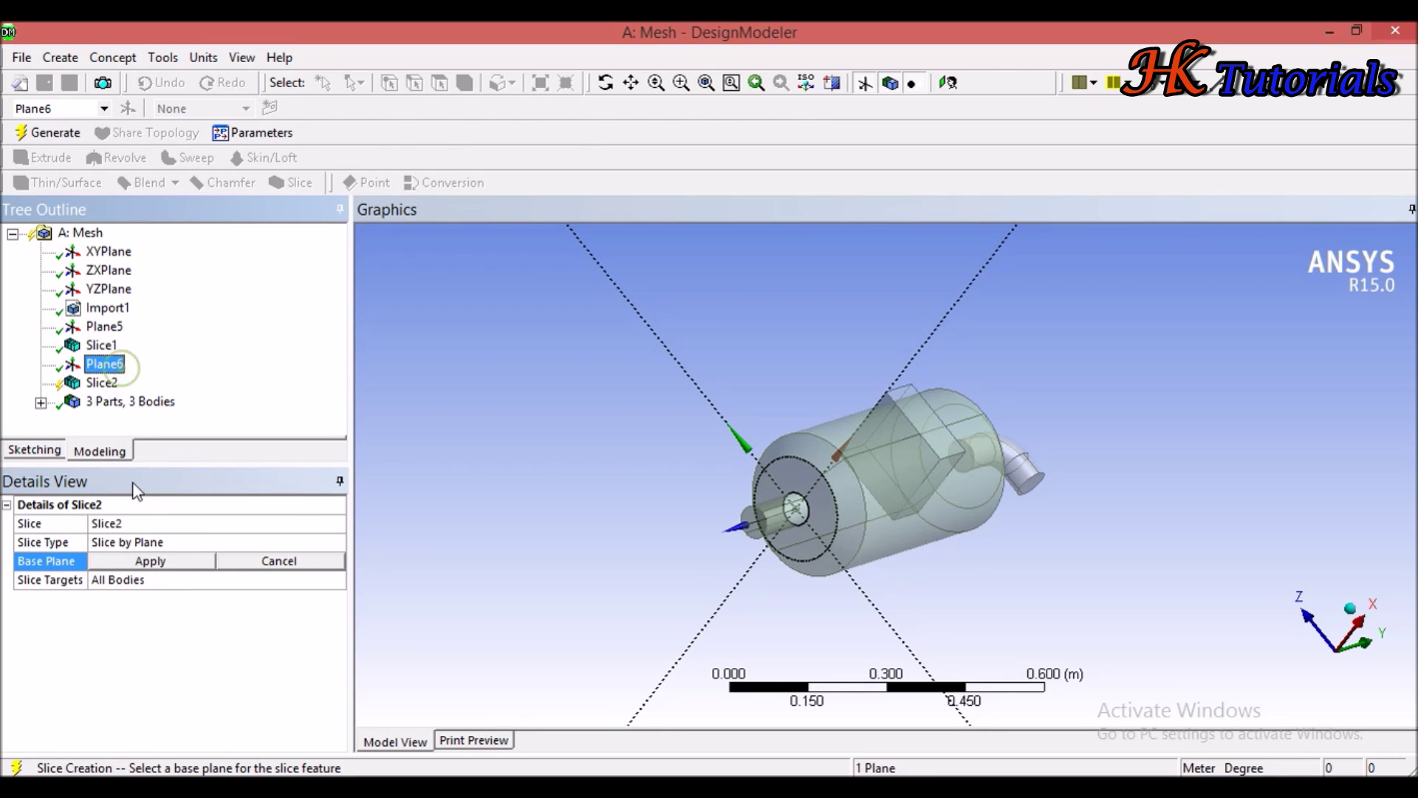
left_click(152, 561)
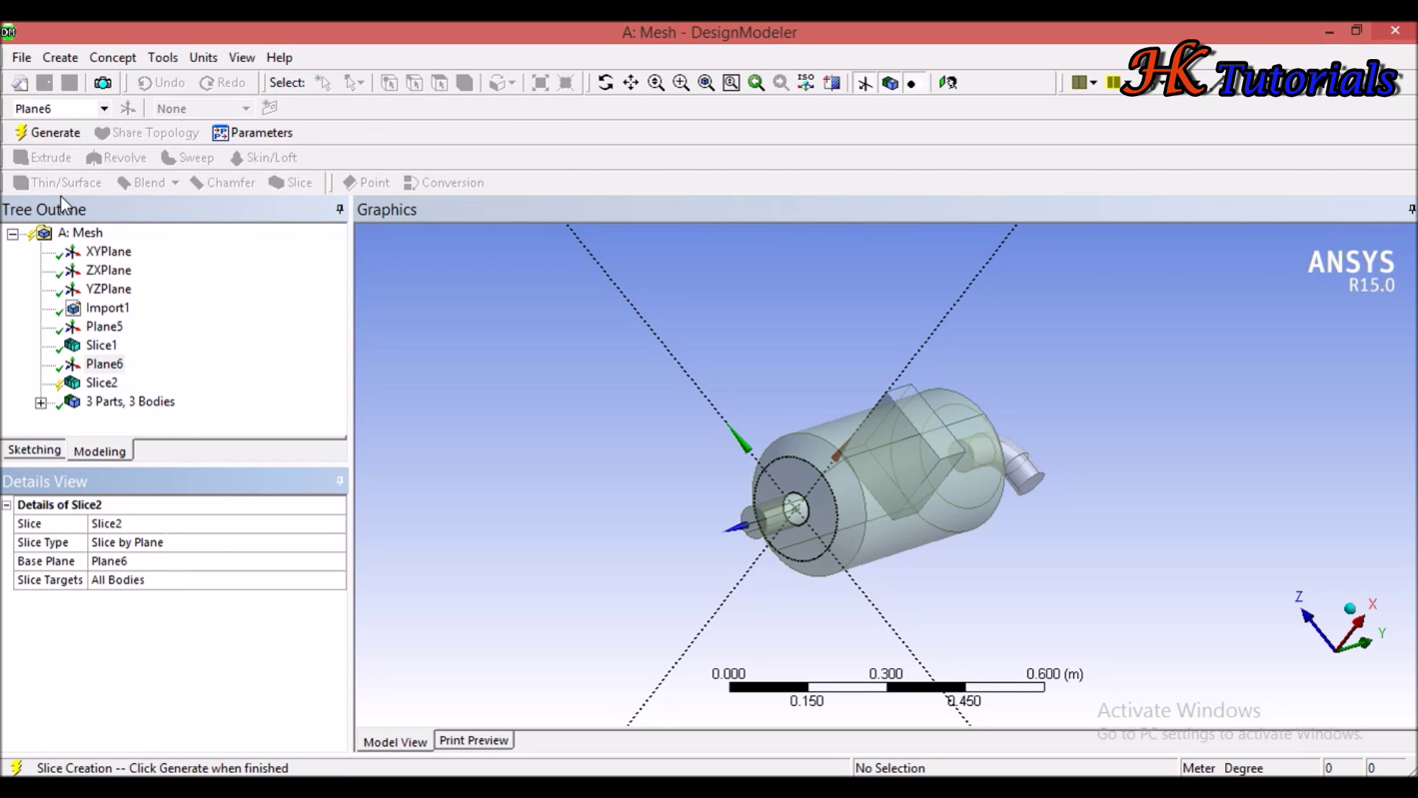
left_click(49, 133)
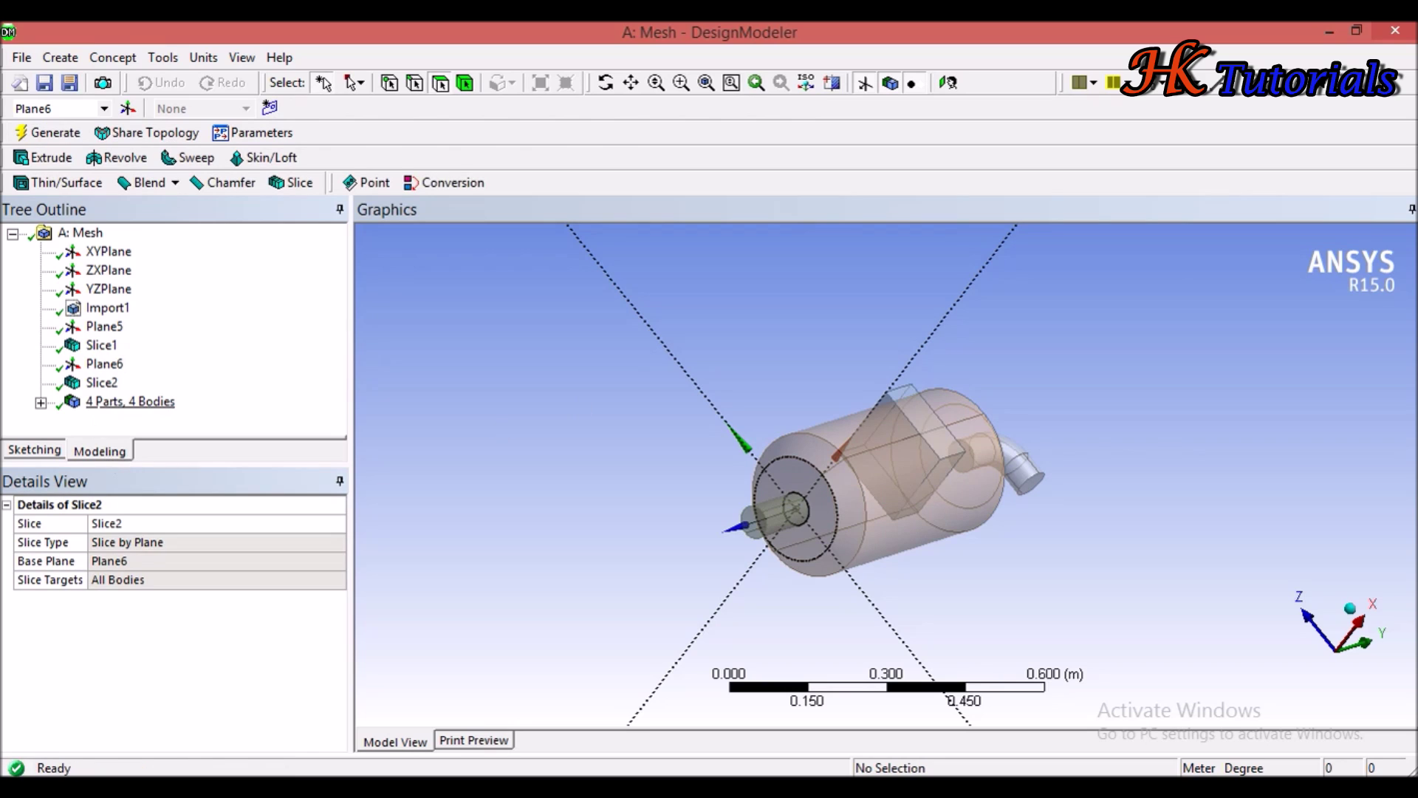
- Expand the body list and check which bodies cover the bottom outlet pipe and the rest of the vessel
left_click(41, 403)
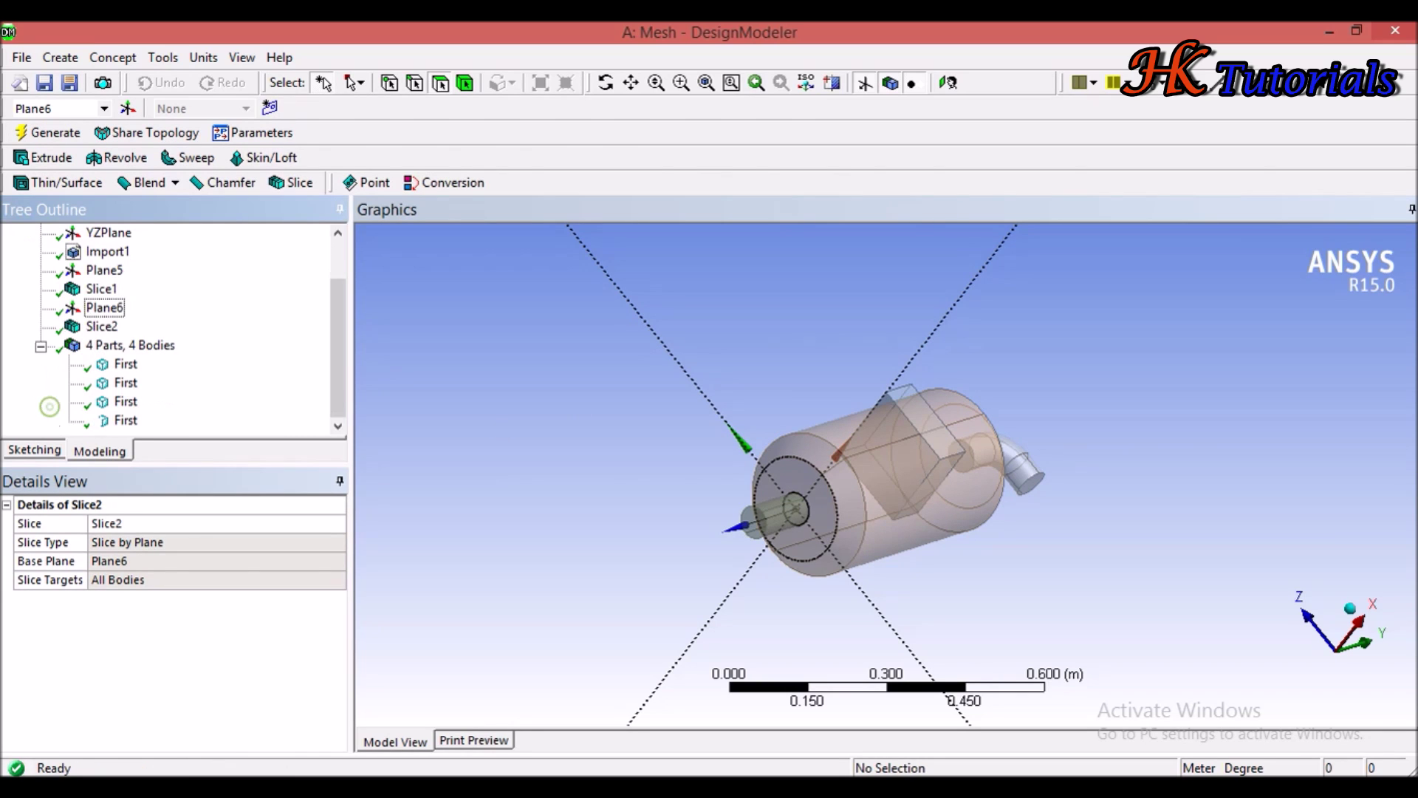
left_click(124, 421)
left_click(125, 403)
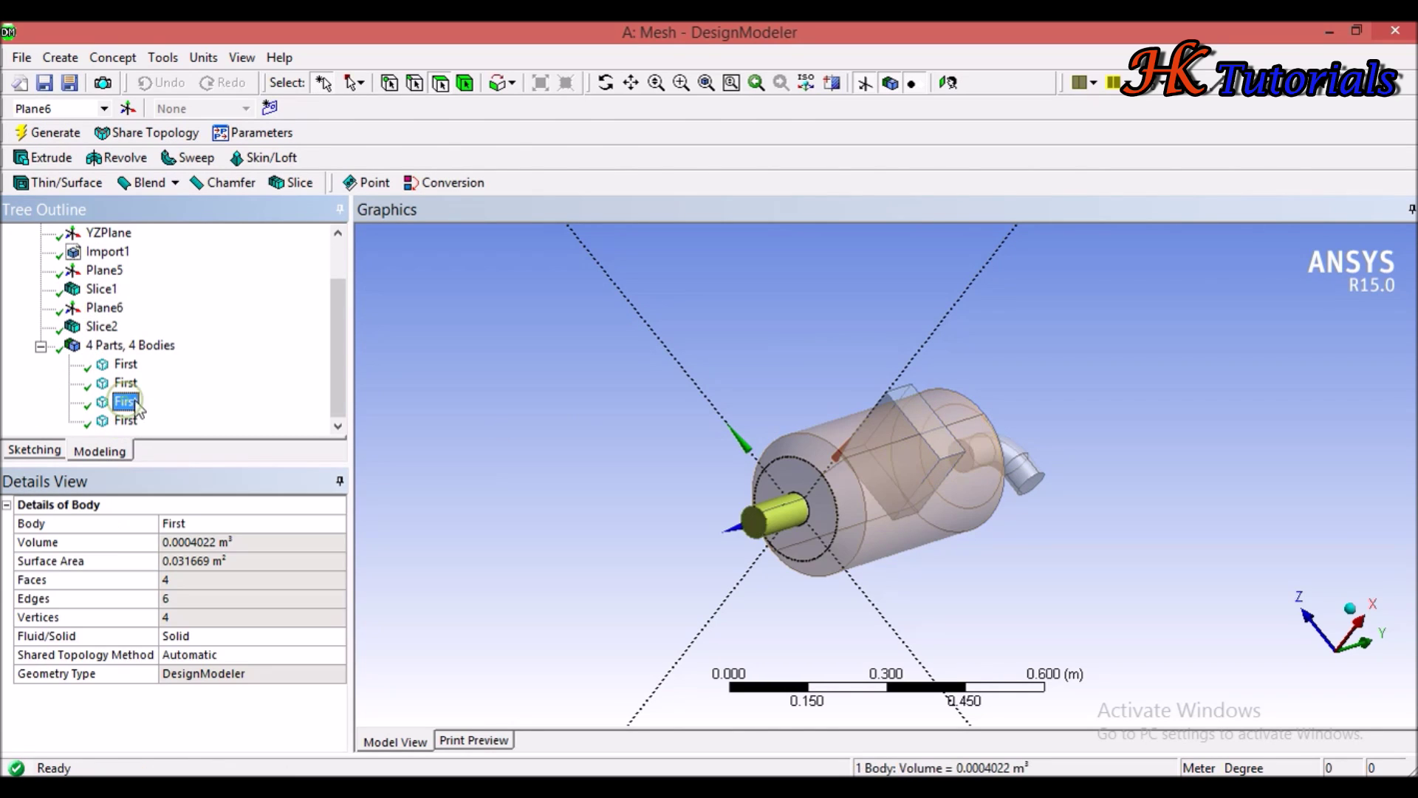
left_click(934, 526)
left_click(777, 538)
left_click(614, 469)
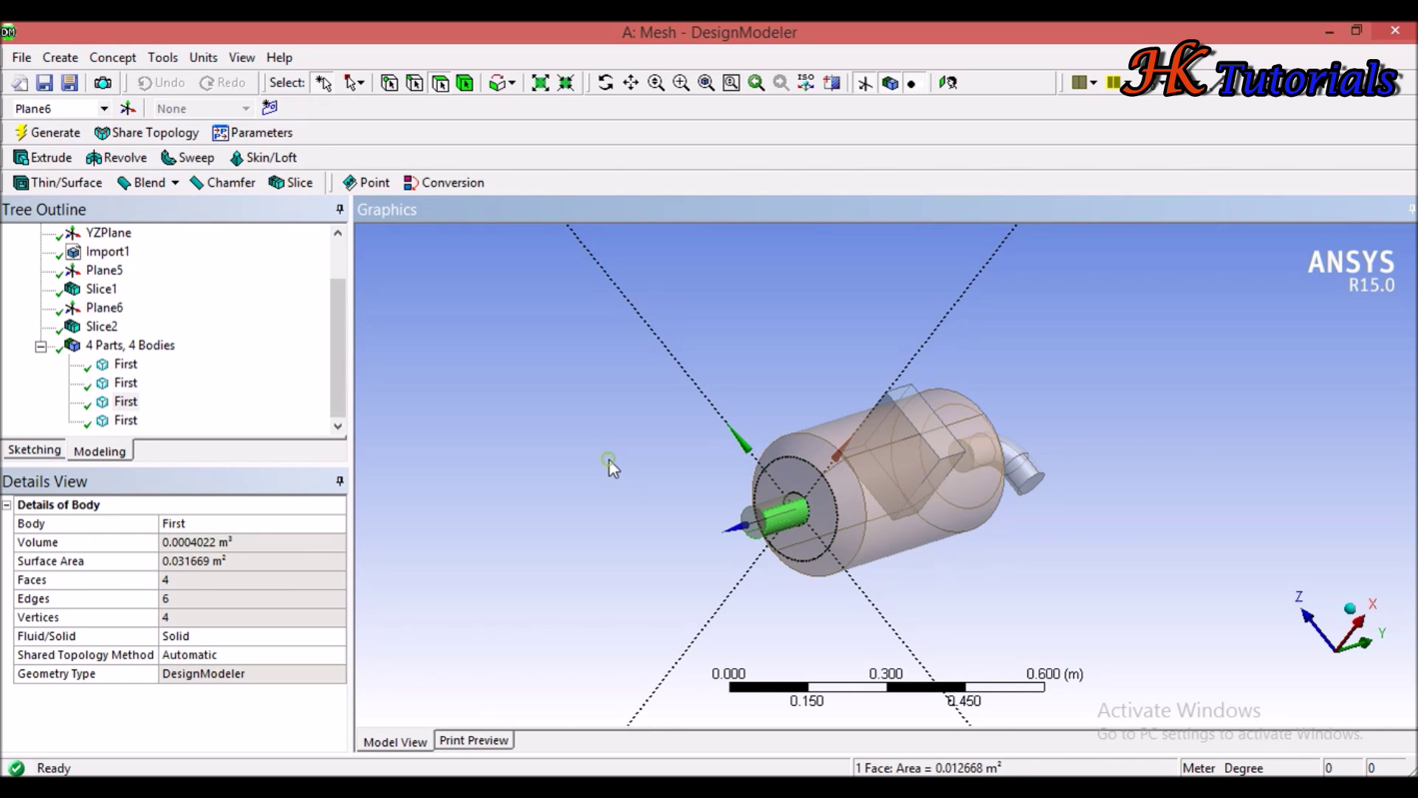
- Create a From Circle/Ellipse plane on the circular edge where the elbow meets the short horizontal end of the bent pipe
middle_click_drag(610, 466, 647, 635)
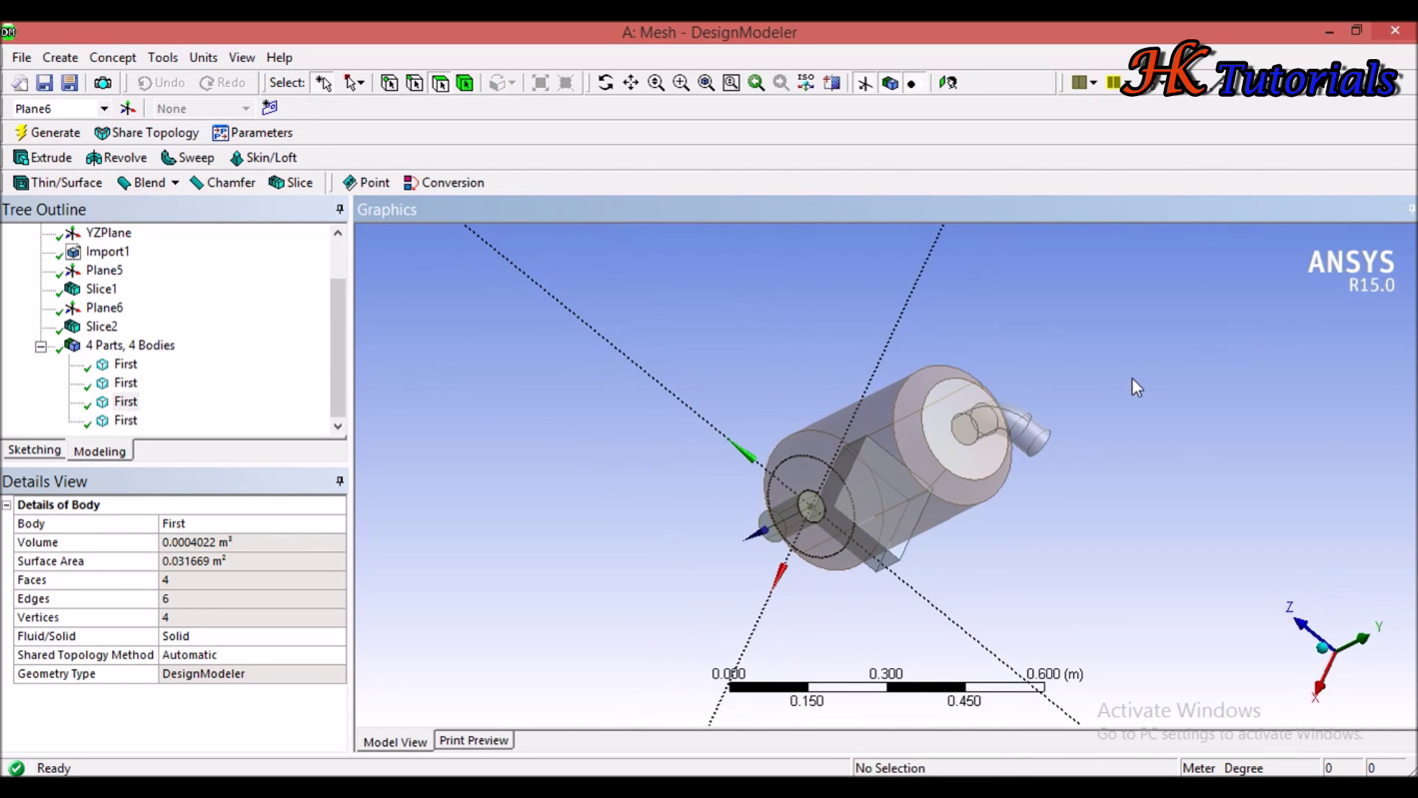
middle_click_drag(1063, 487, 1086, 414)
middle_click_drag(1149, 511, 882, 423)
scroll(941, 339, "up", 2)
scroll(882, 423, "down", 2)
scroll(902, 362, "up", 3)
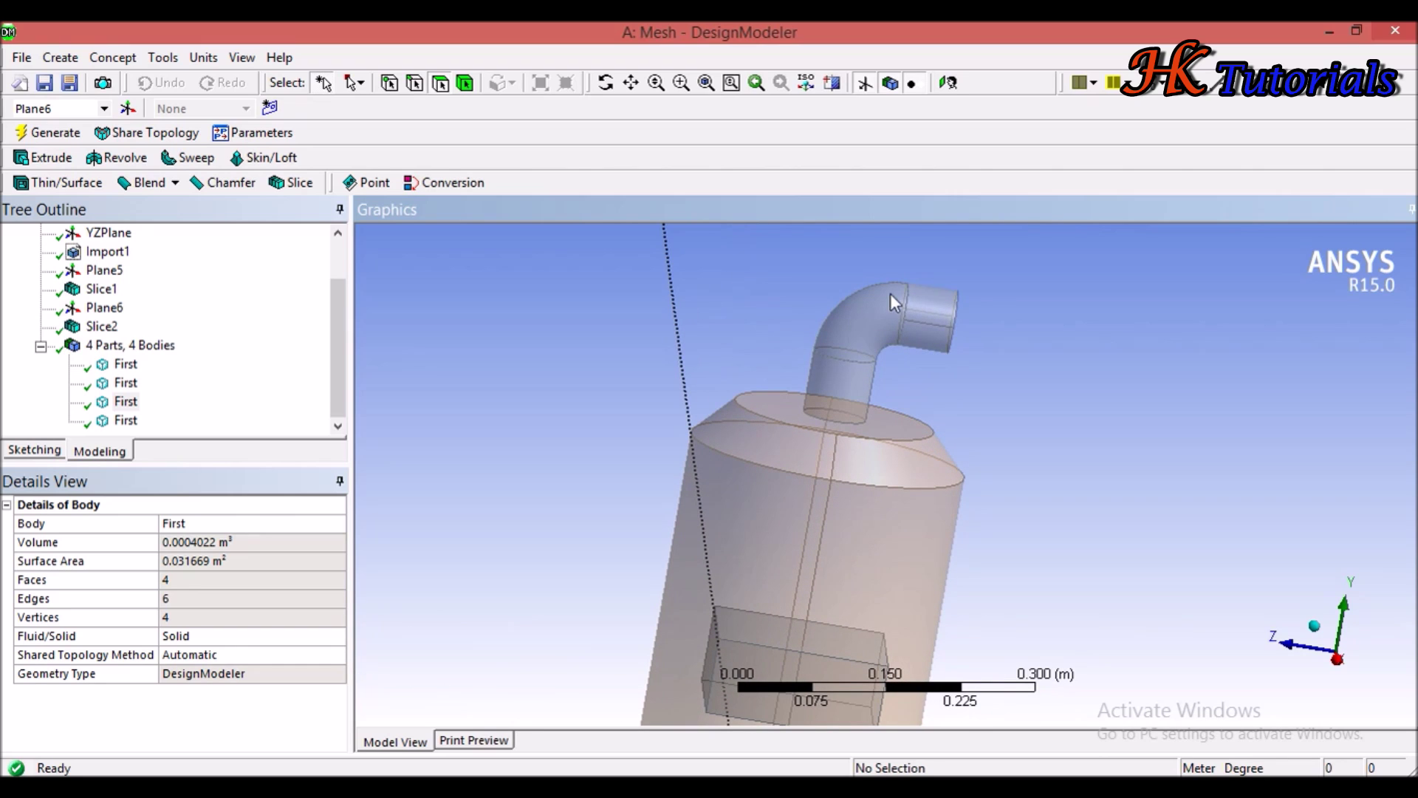
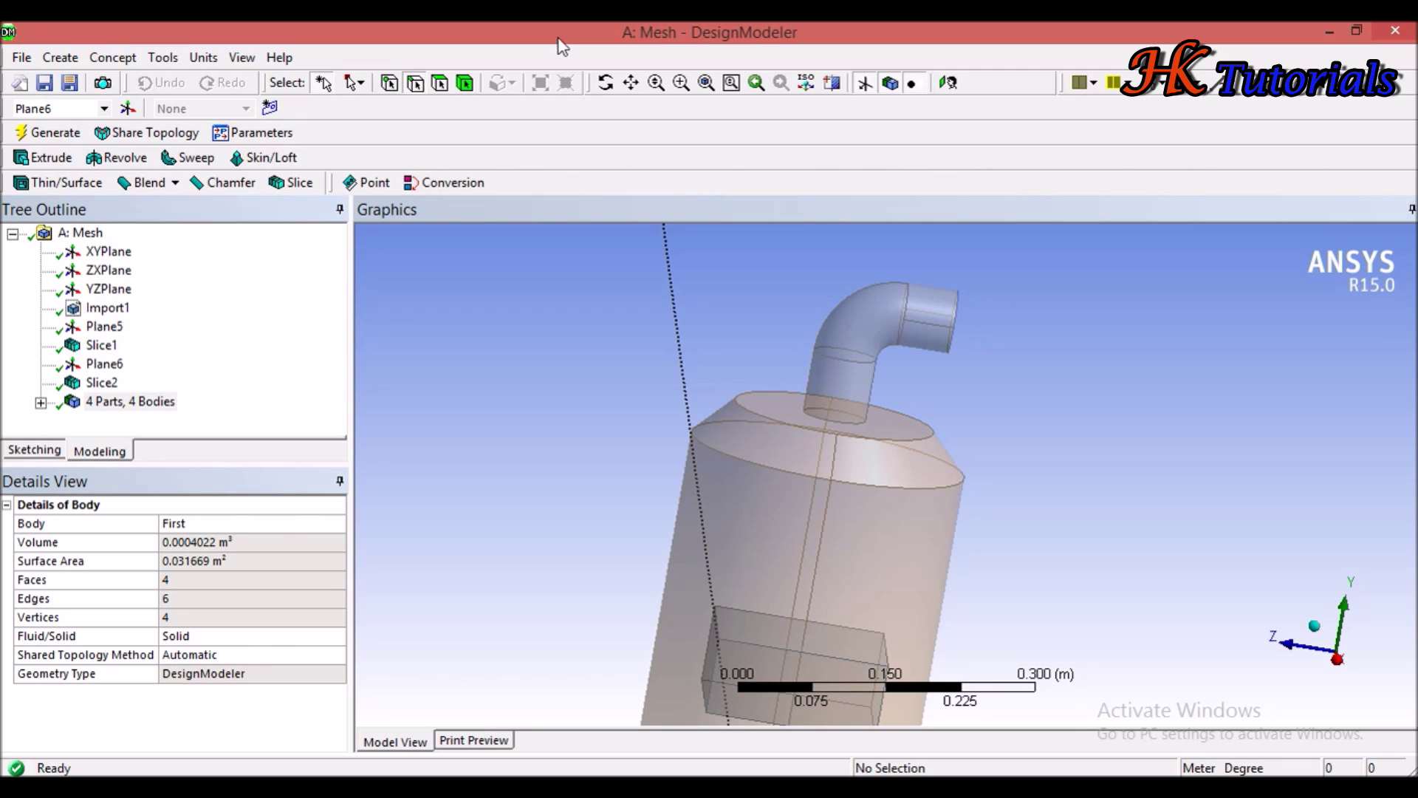
left_click(907, 323)
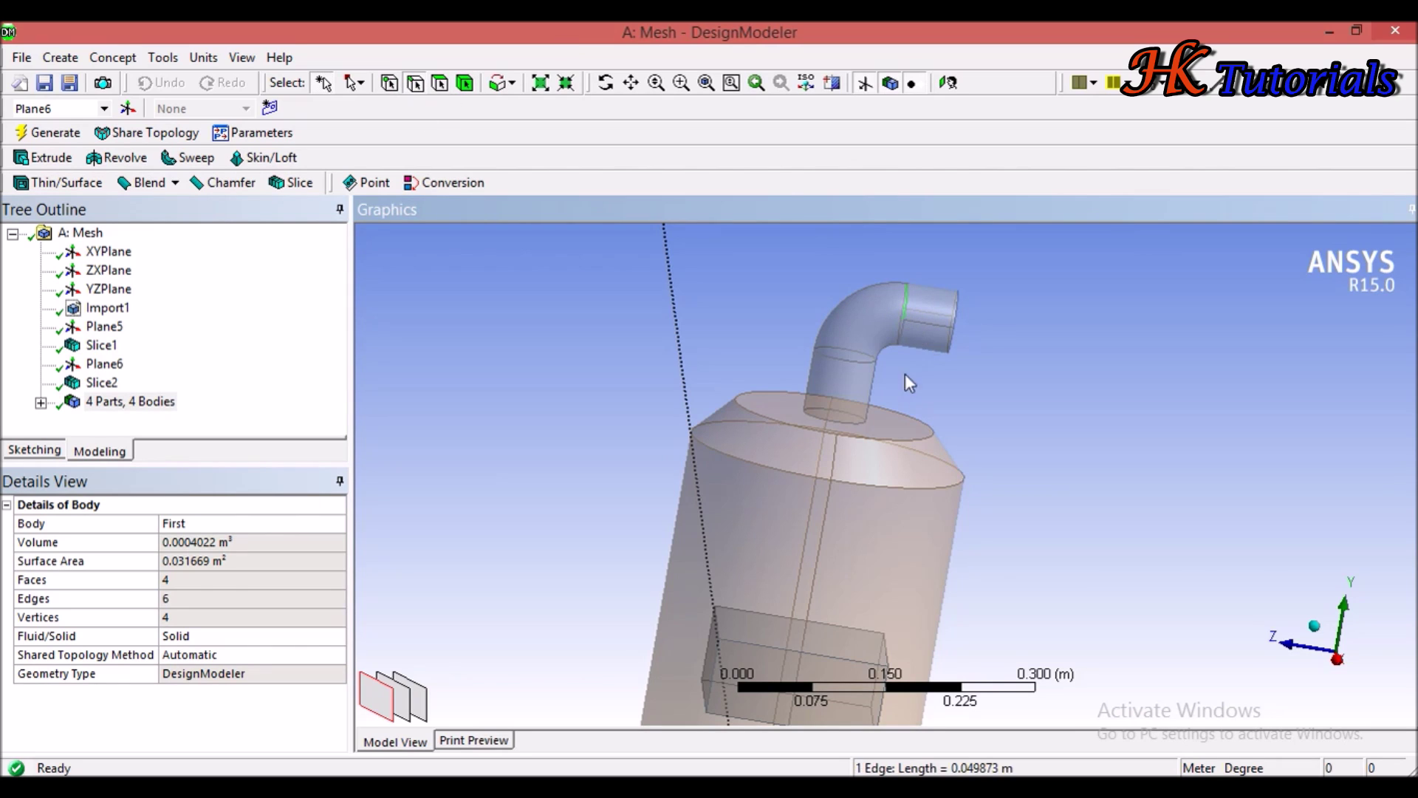
left_click(128, 109)
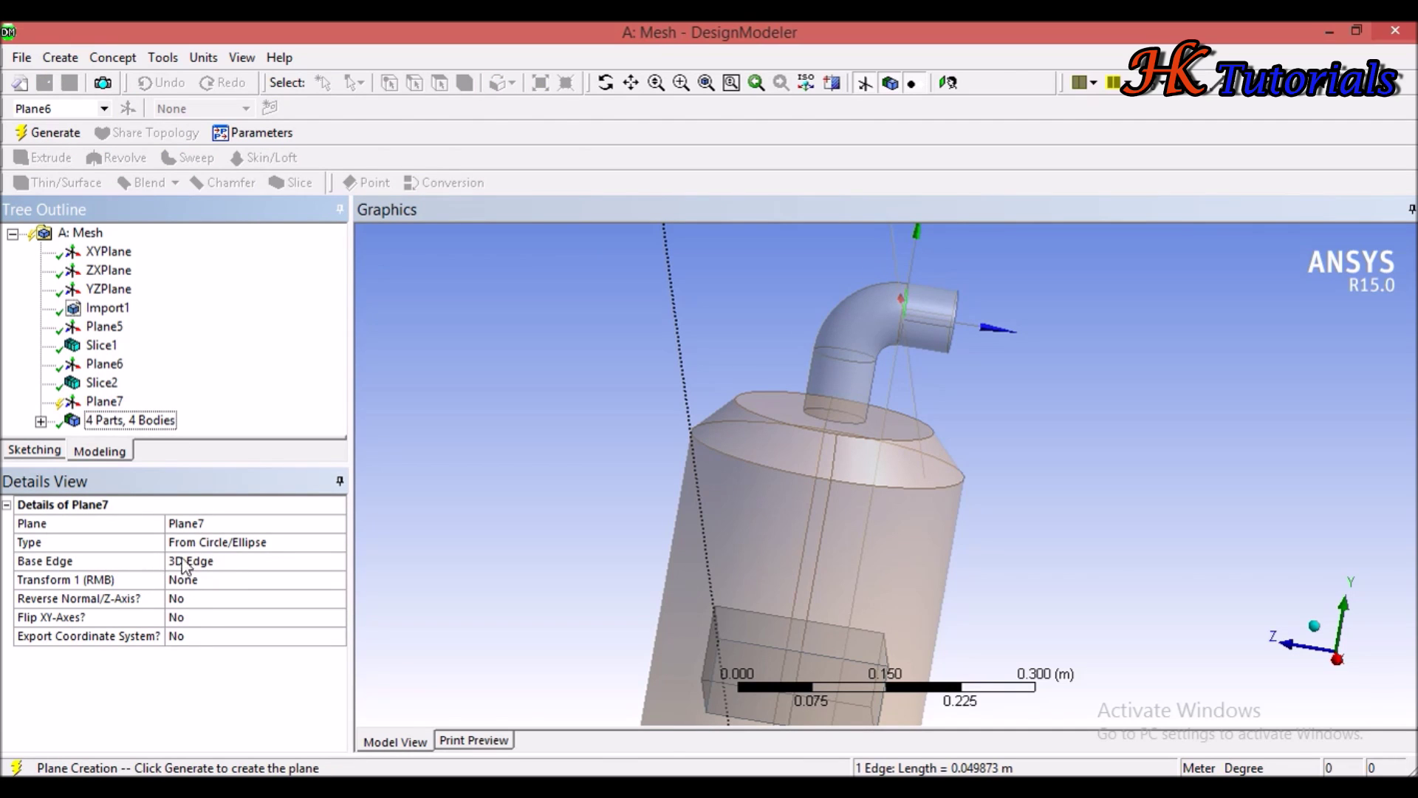
left_click(195, 564)
left_click(197, 563)
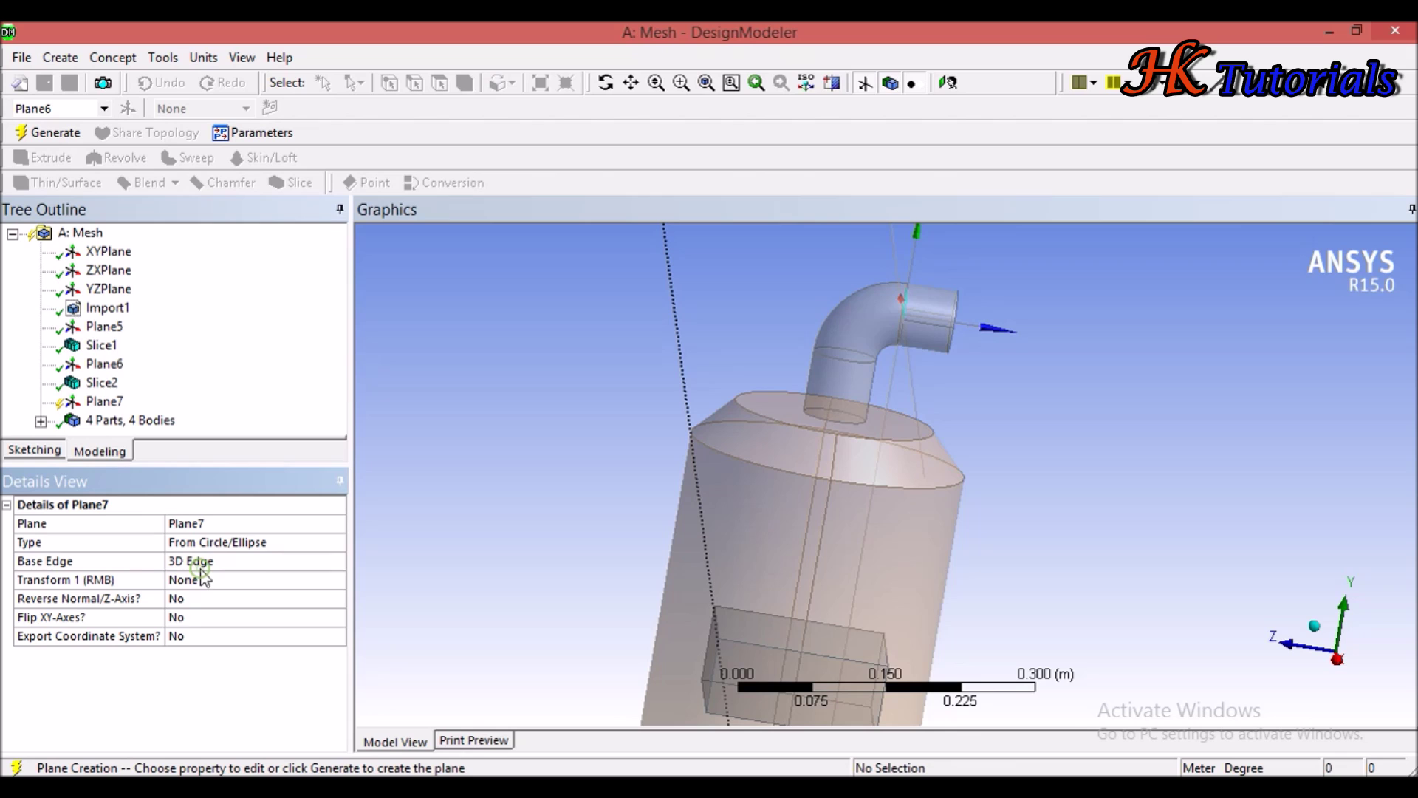
left_click(52, 133)
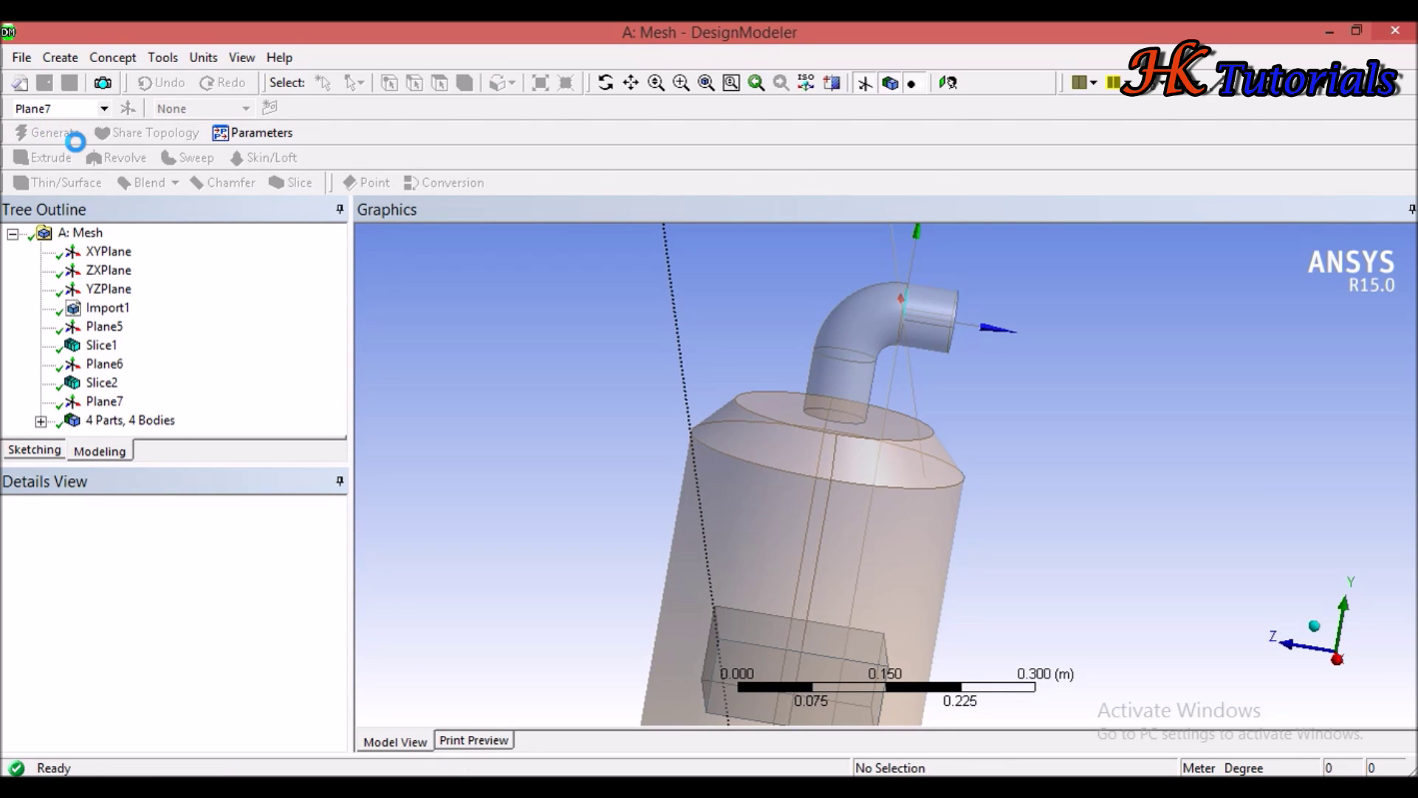
middle_click_drag(967, 348, 783, 314)
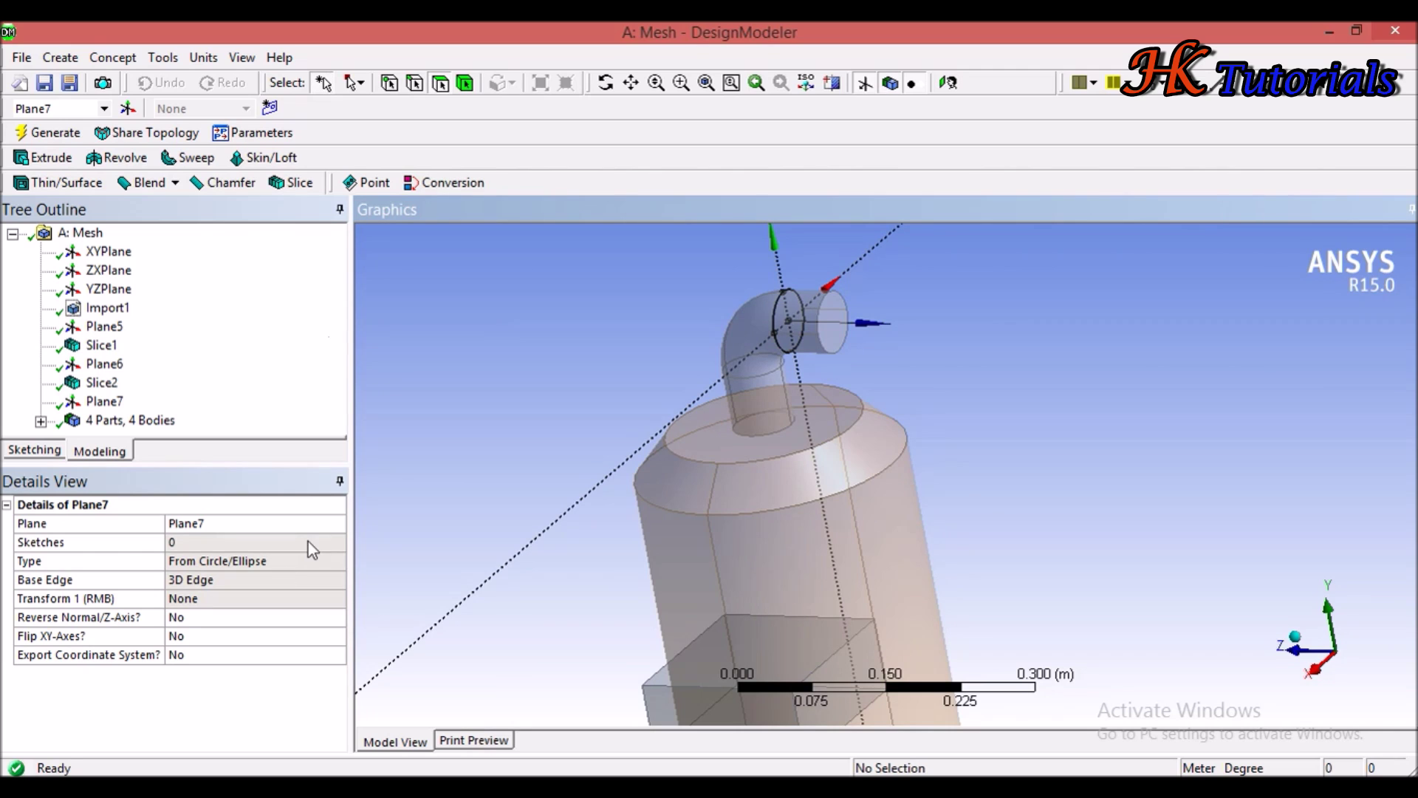
- Set up a new slice by plane with Plane7 at the elbow's end as the base plane
left_click(288, 182)
left_click(168, 561)
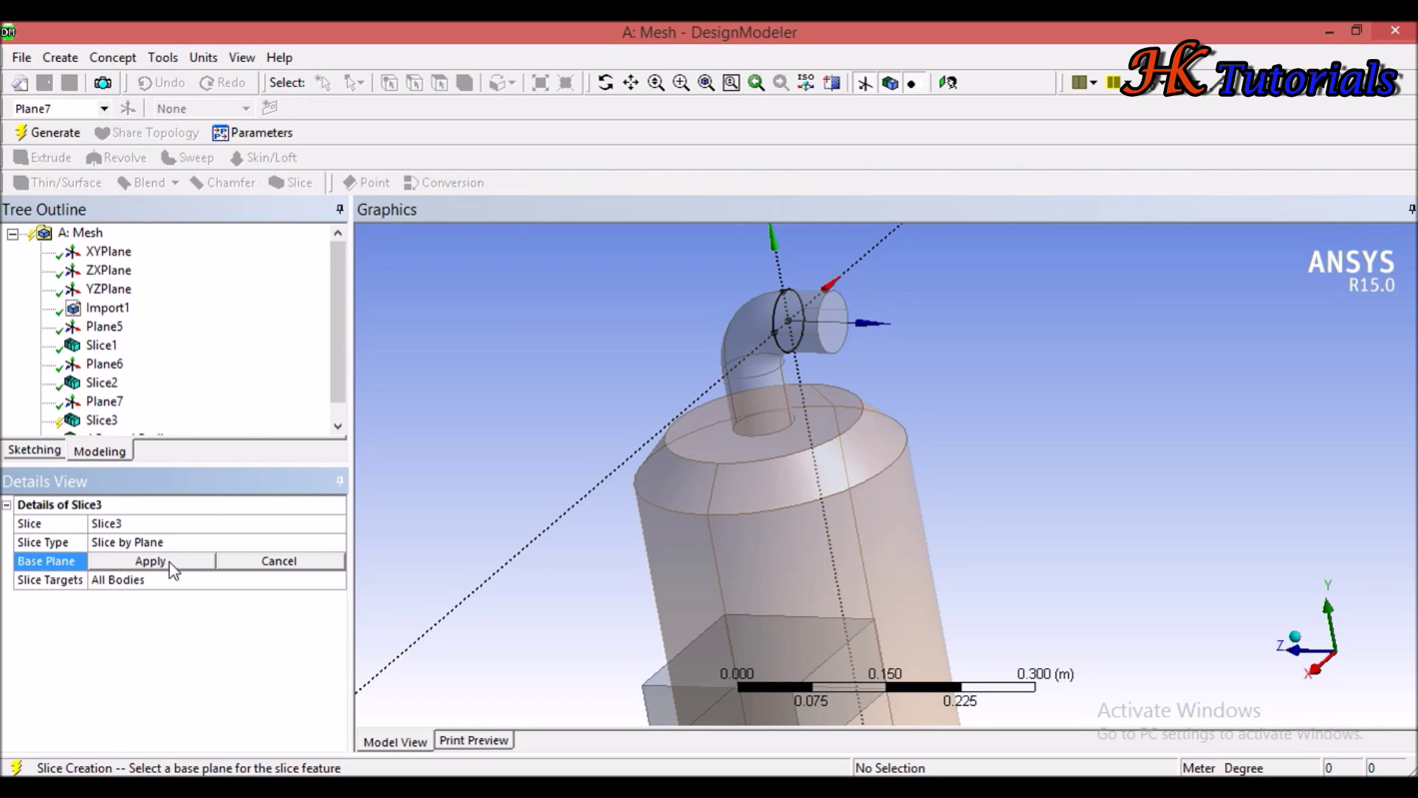
left_click(104, 401)
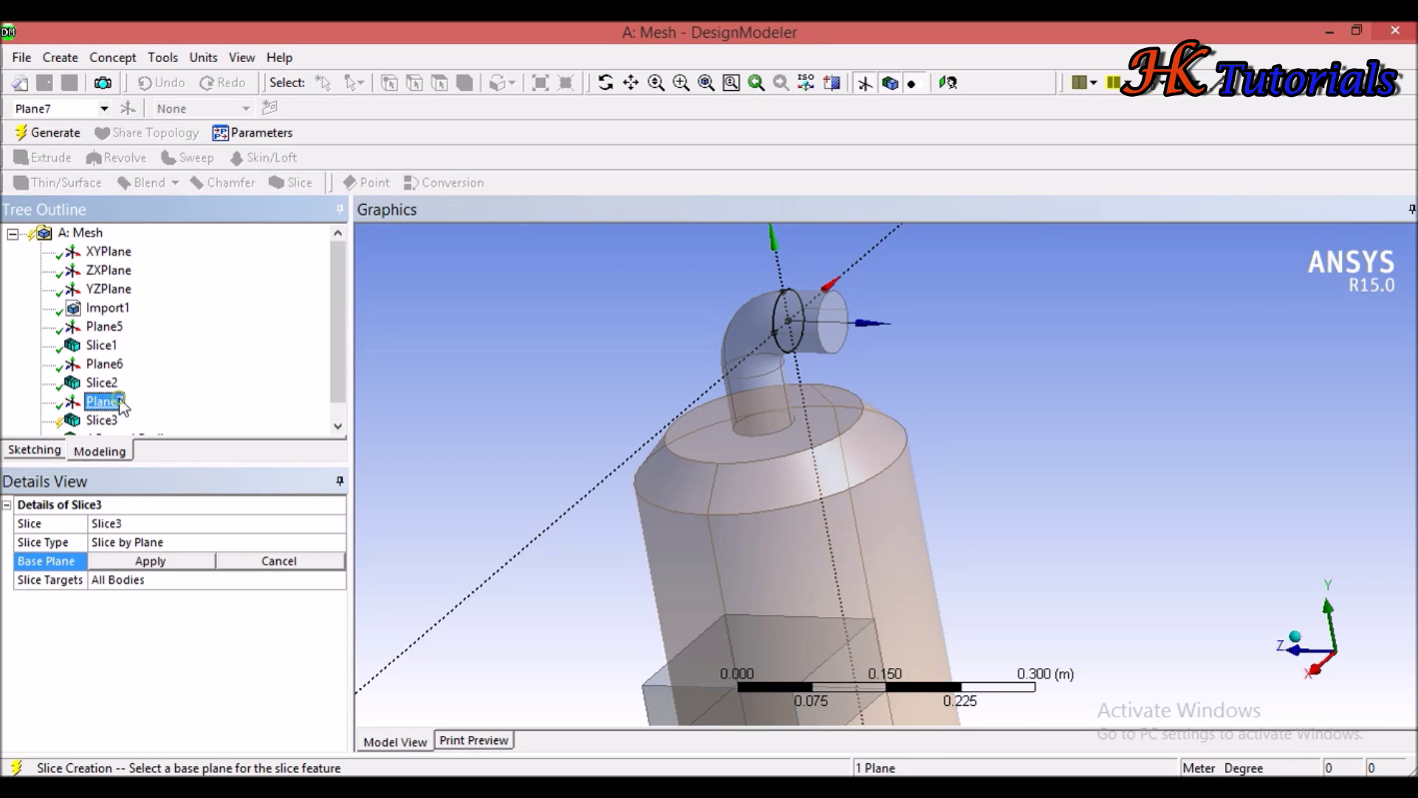
left_click(167, 561)
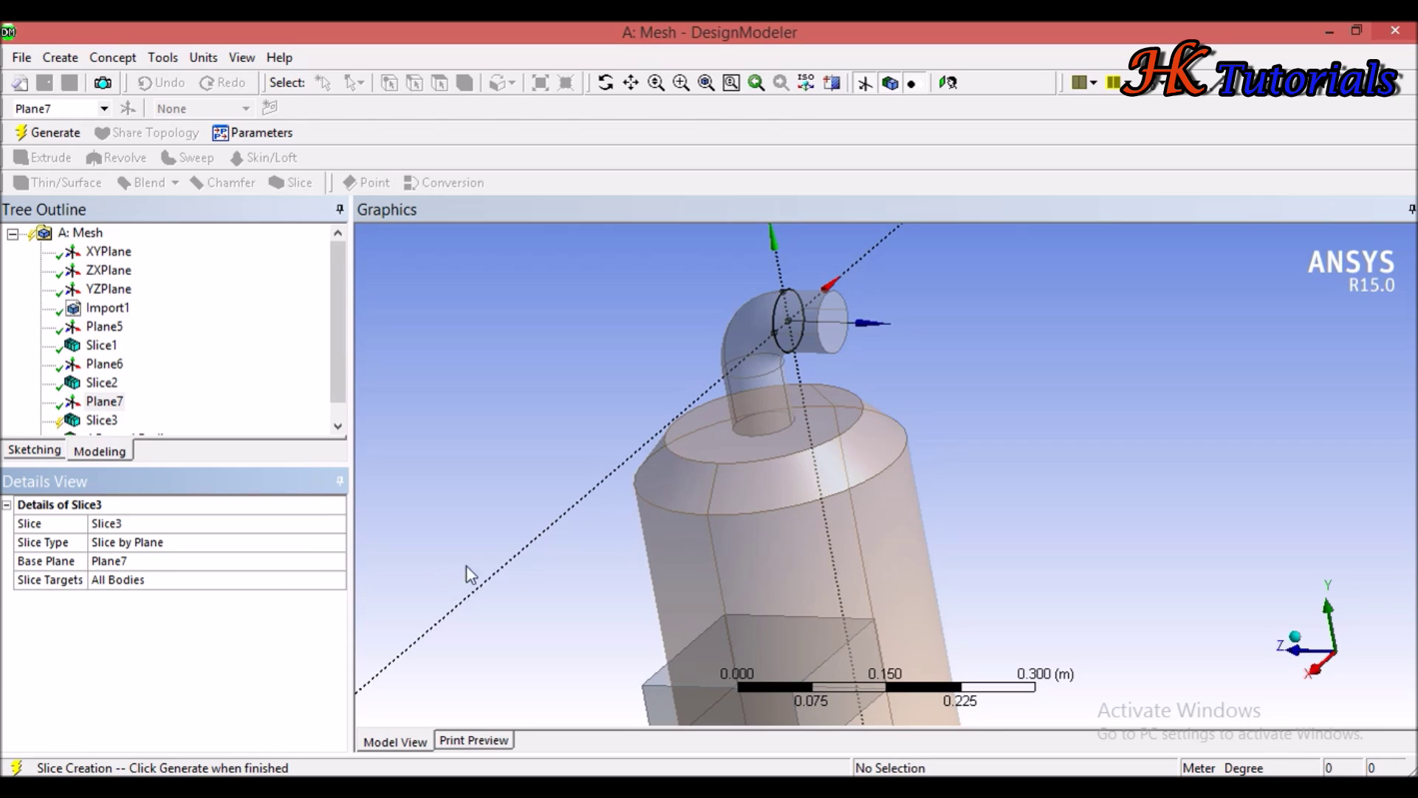
- Restrict the slice targets to Selected Bodies with only the bent pipe body, and generate the slice
middle_click_drag(583, 545, 623, 522)
scroll(643, 517, "up", 3)
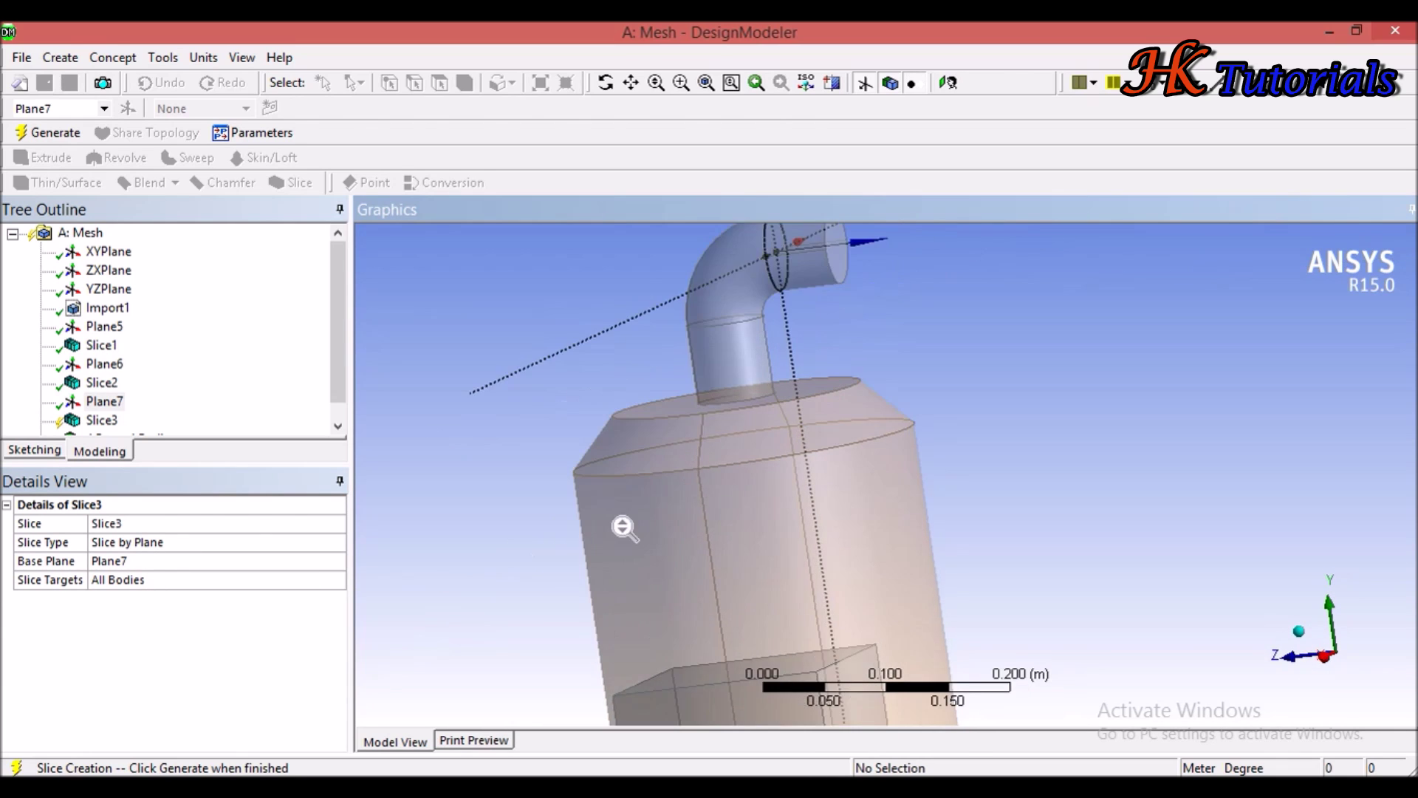
scroll(661, 515, "down", 3)
middle_click_drag(648, 522, 801, 576)
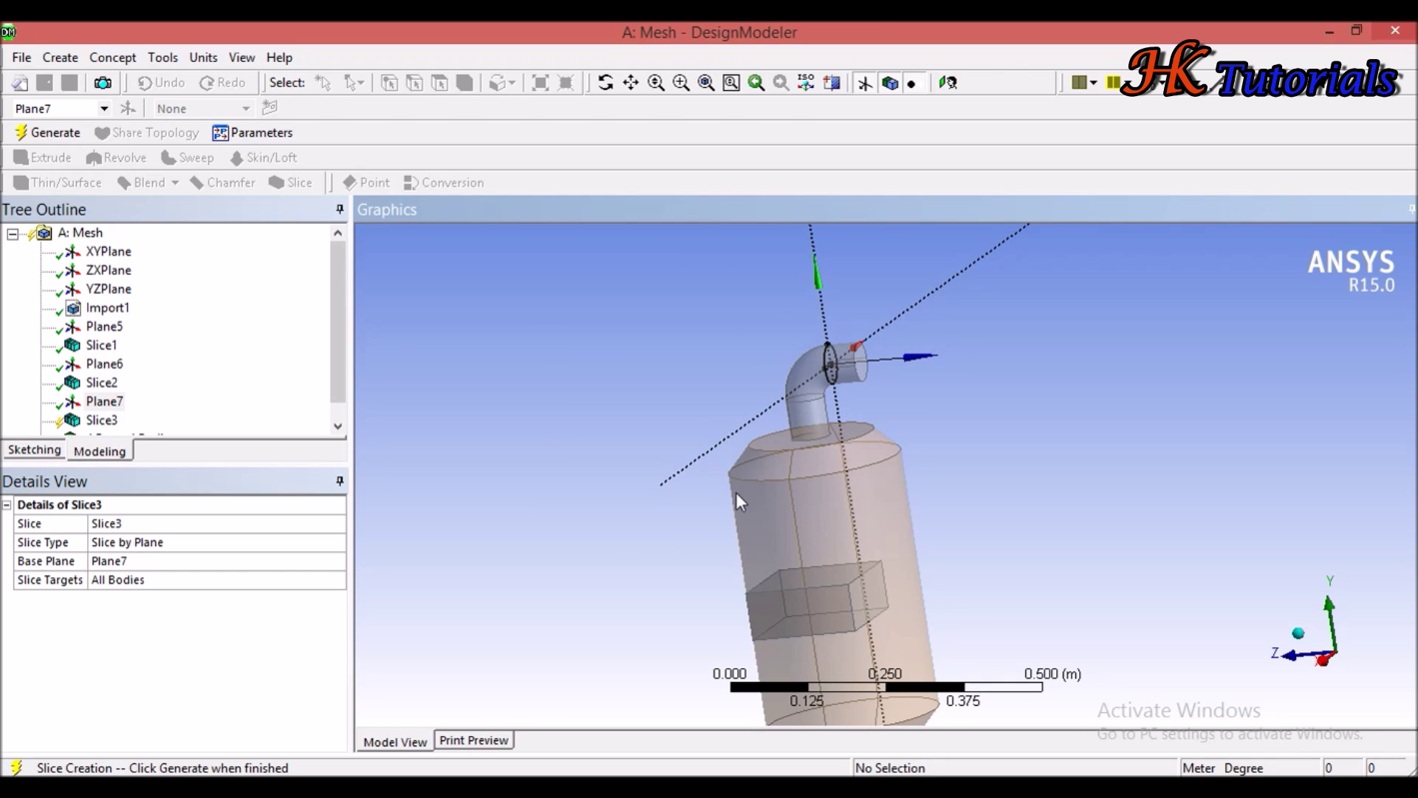
left_click(131, 580)
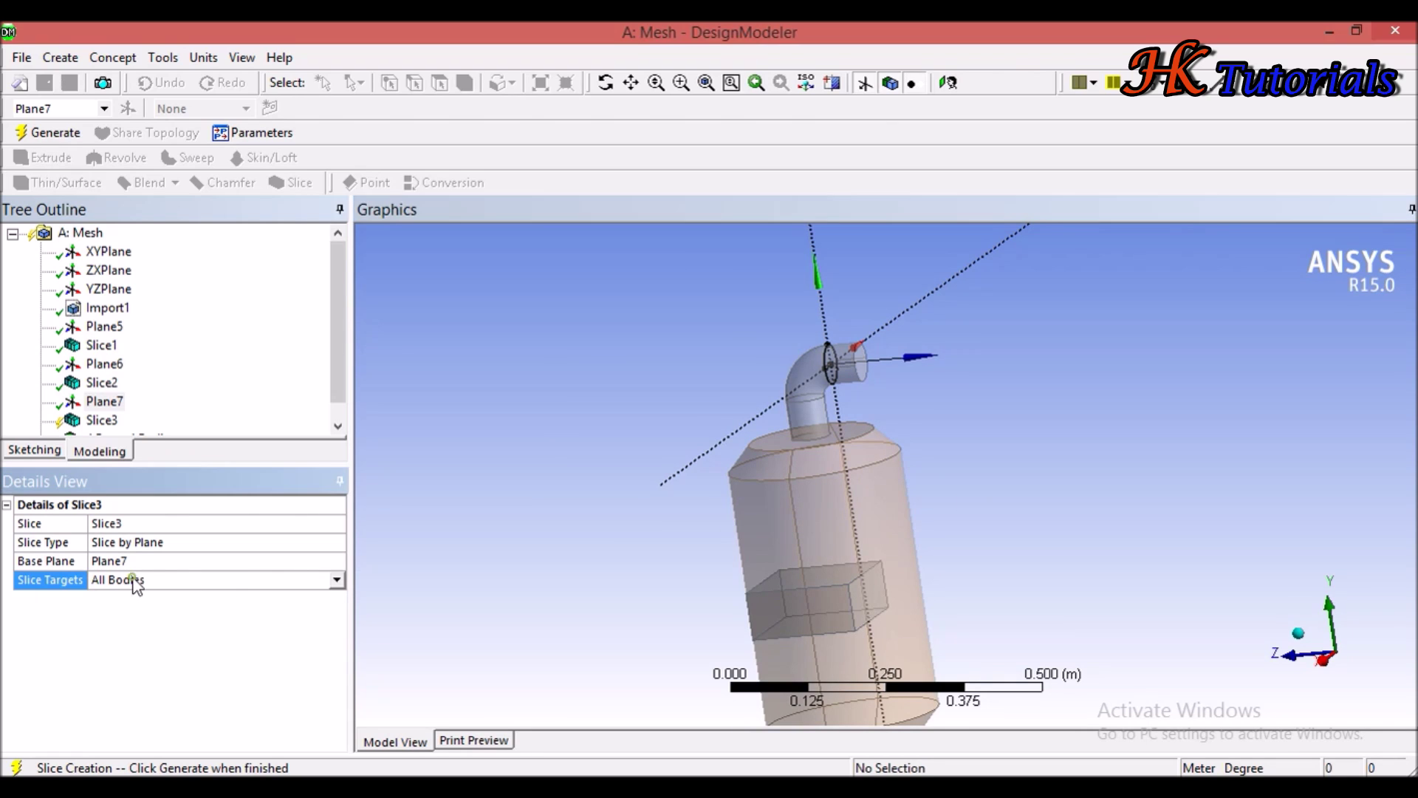
left_click(338, 580)
left_click(222, 610)
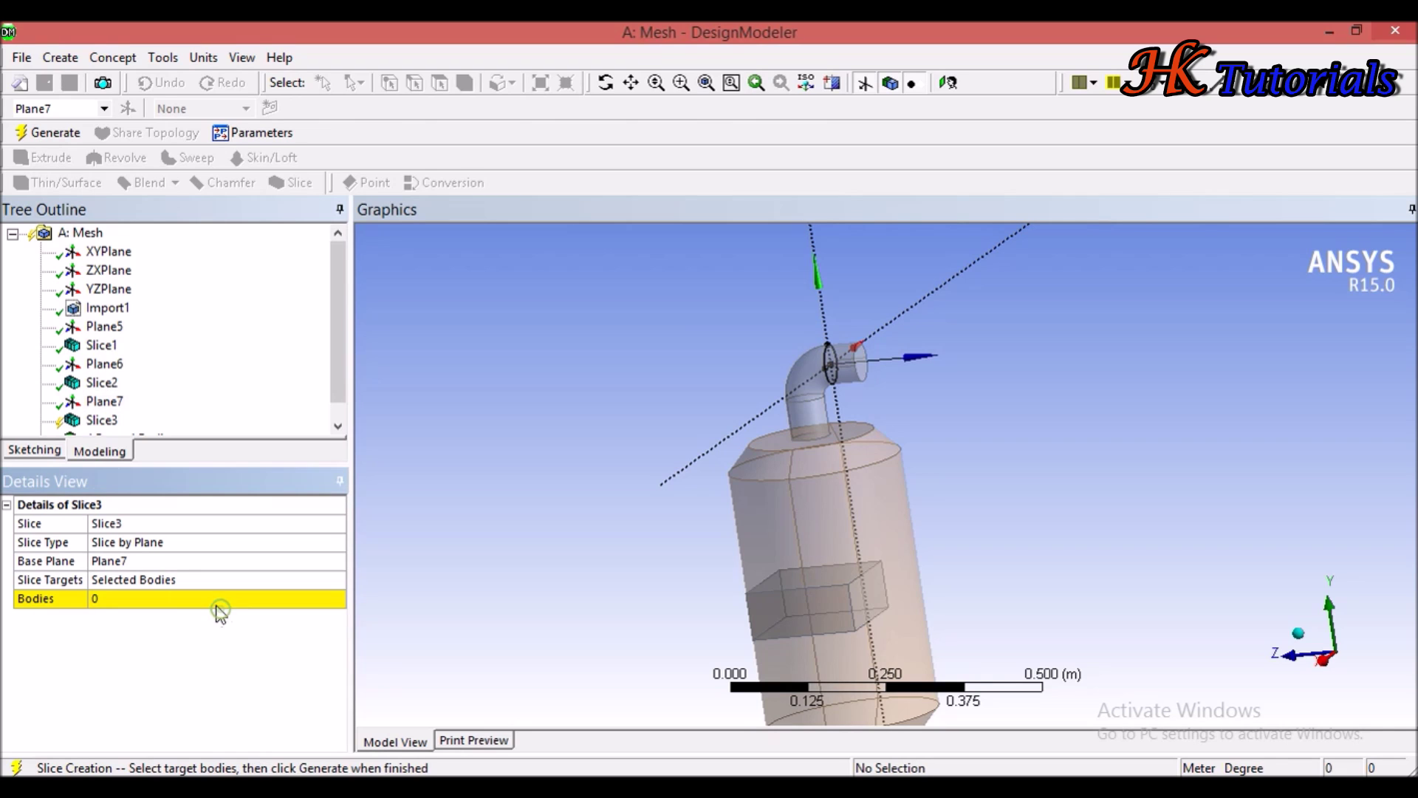
left_click(144, 597)
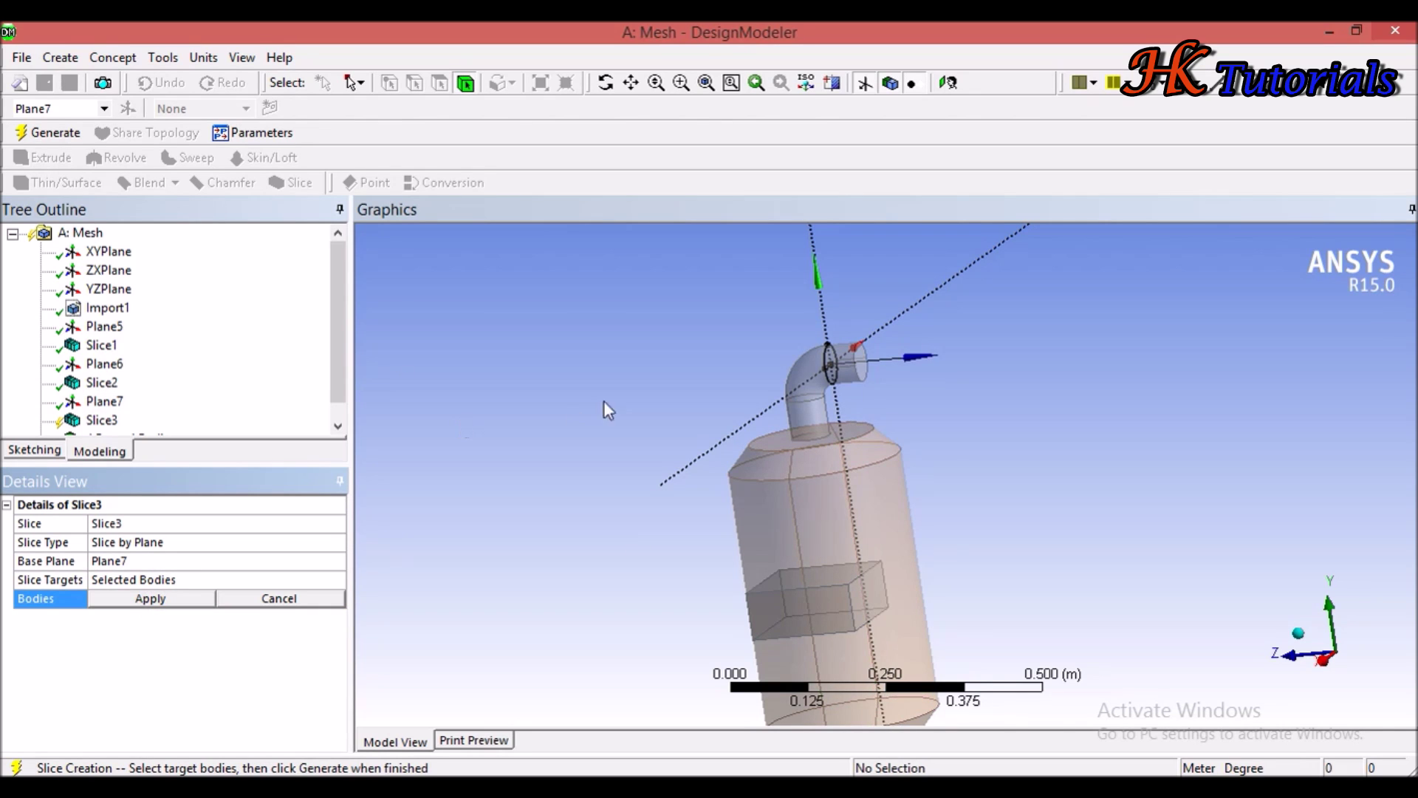
left_click(844, 369)
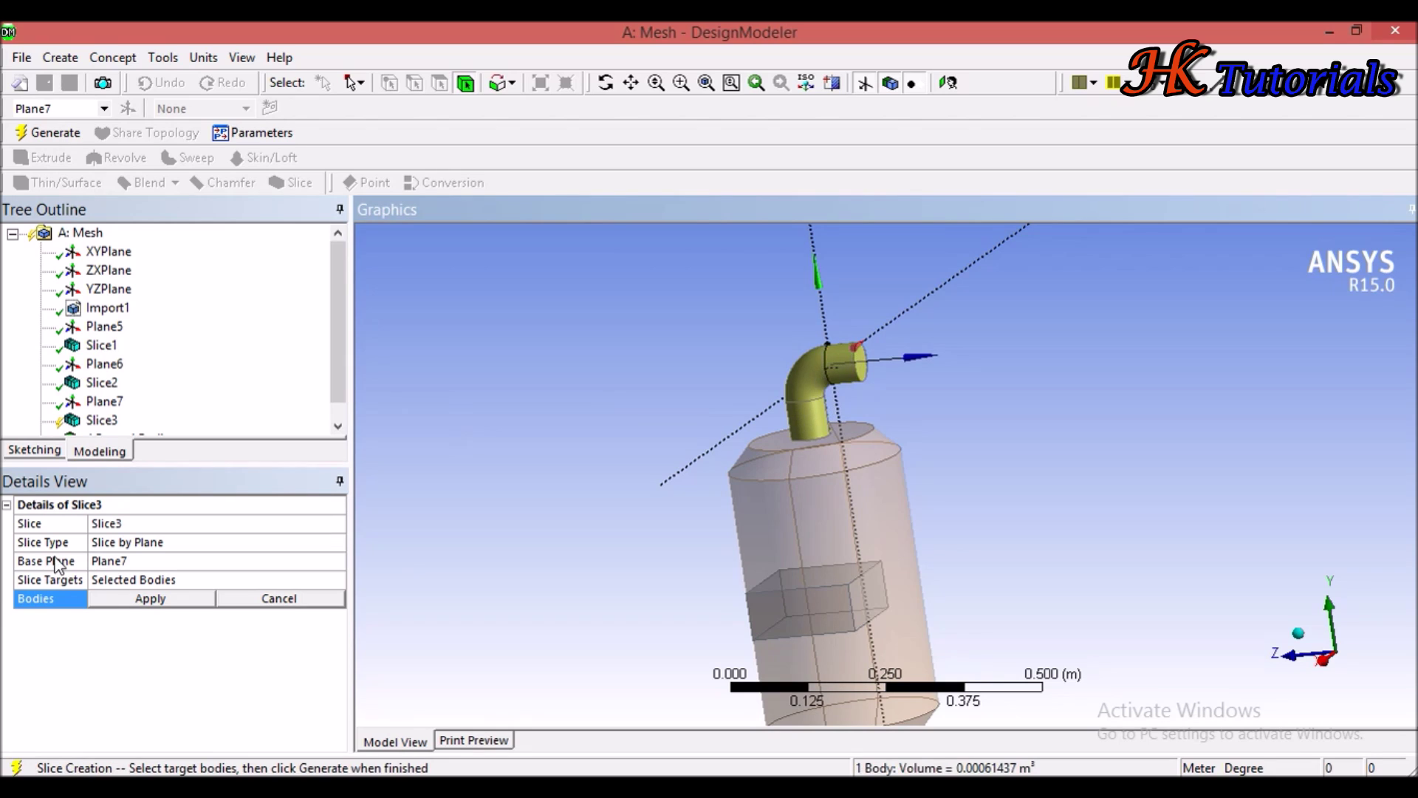
left_click(150, 599)
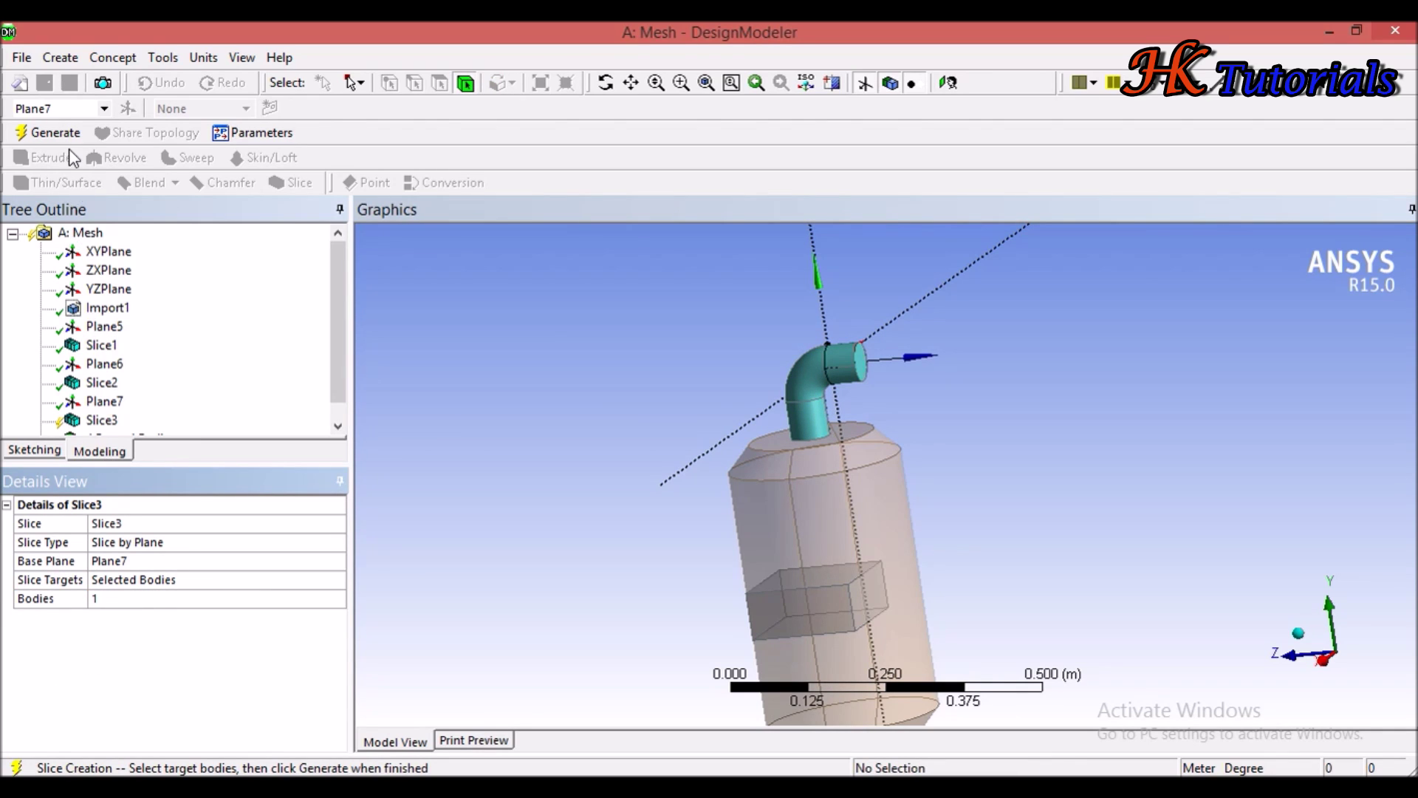
left_click(55, 133)
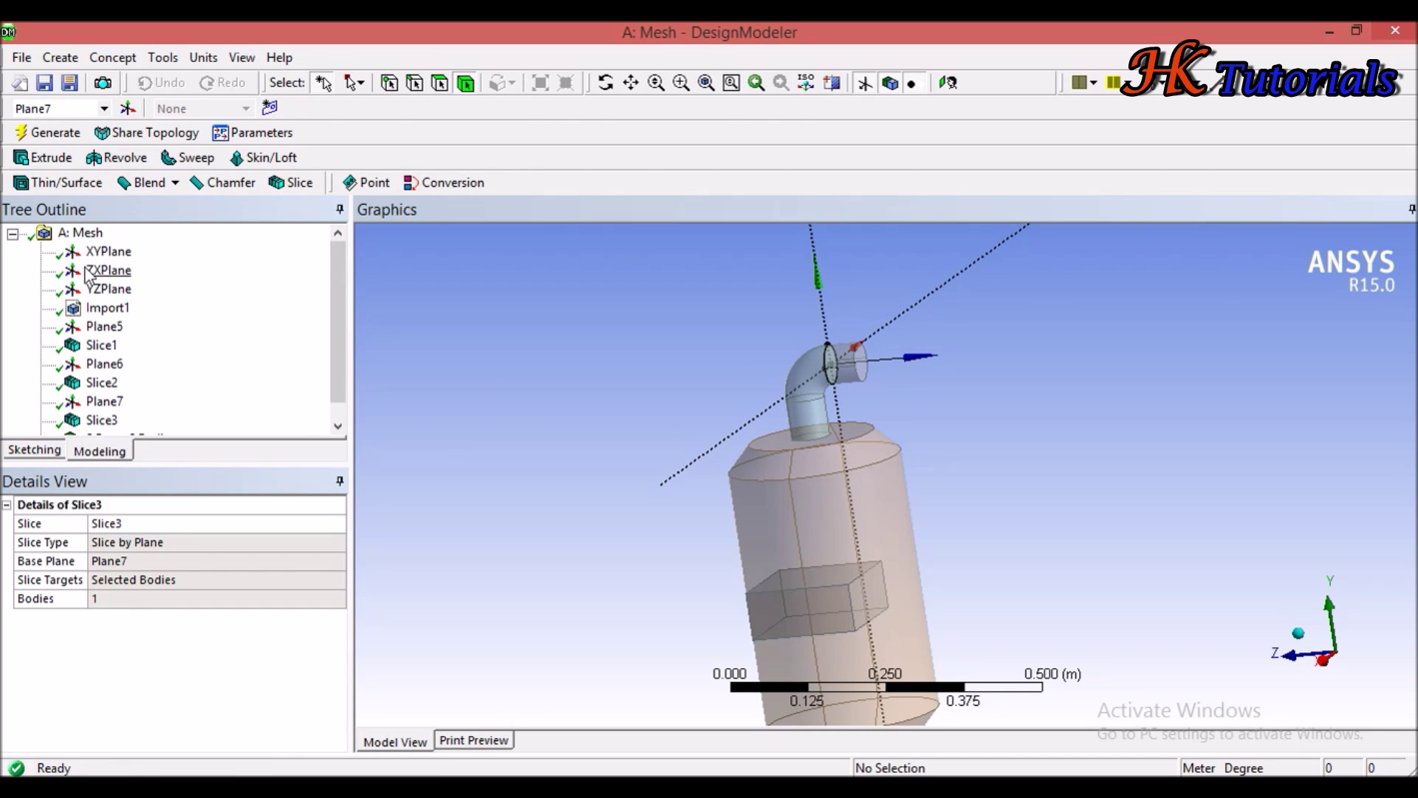
- Check the separate bodies of the sliced bent pipe, its horizontal end and the remaining elbow section
scroll(329, 398, "down", 1)
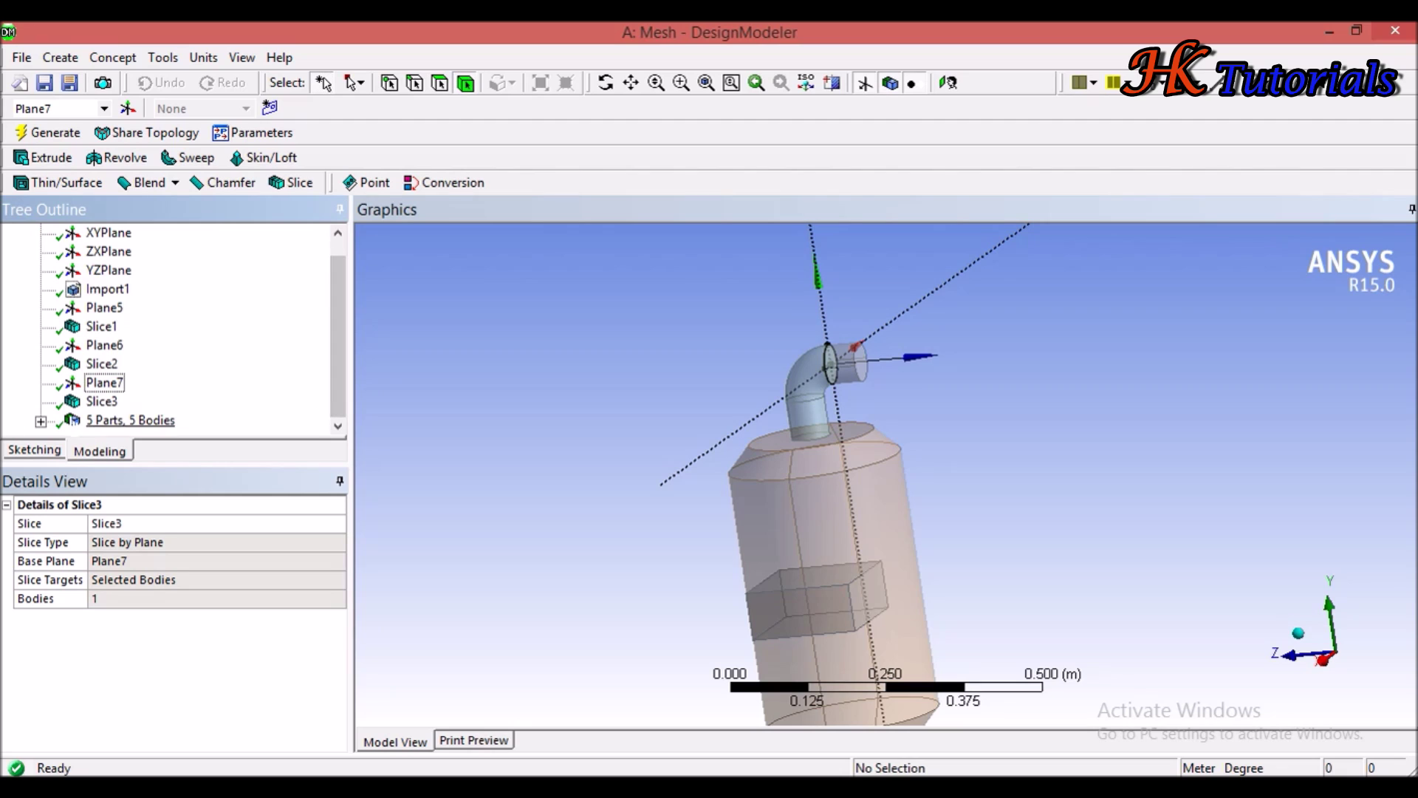
left_click(41, 420)
left_click(126, 345)
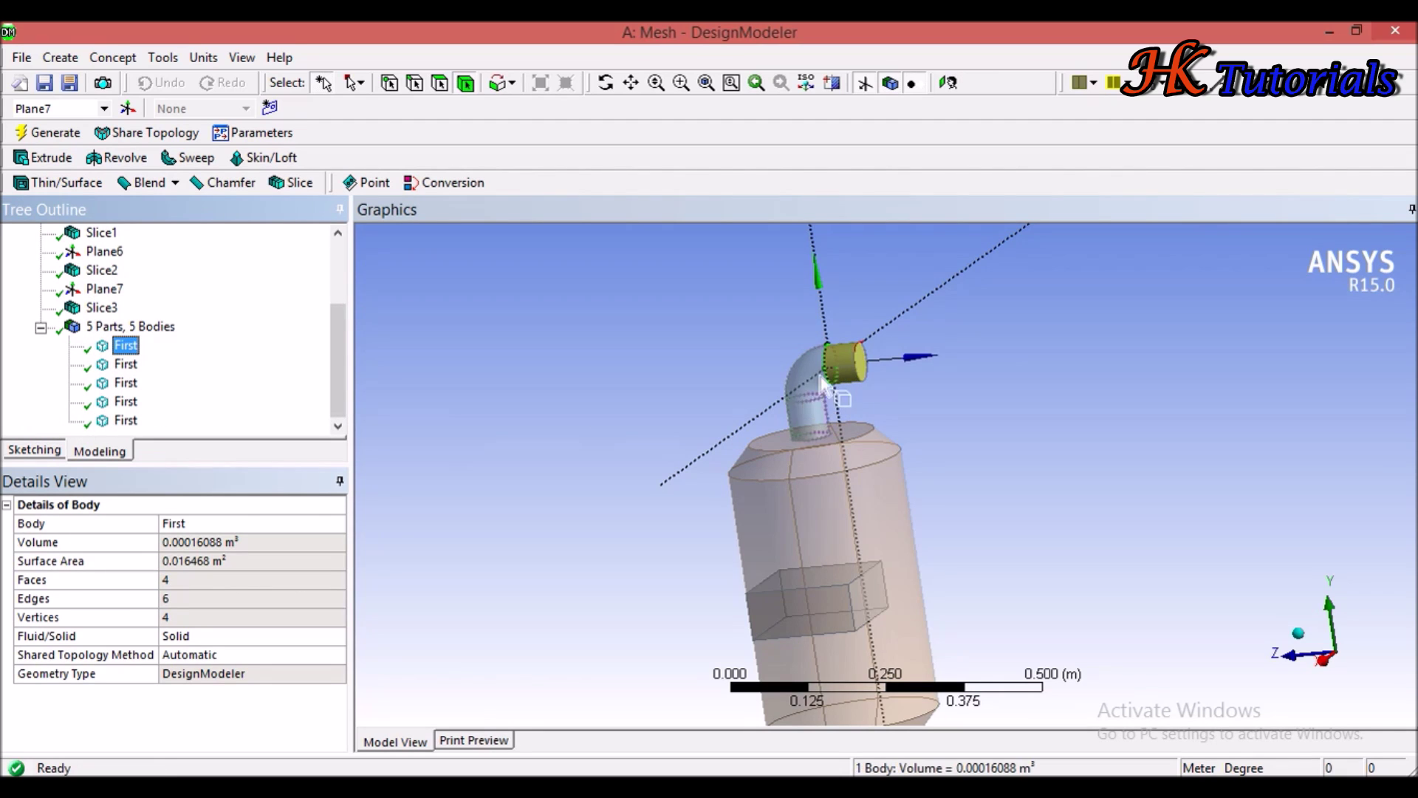
left_click(811, 411)
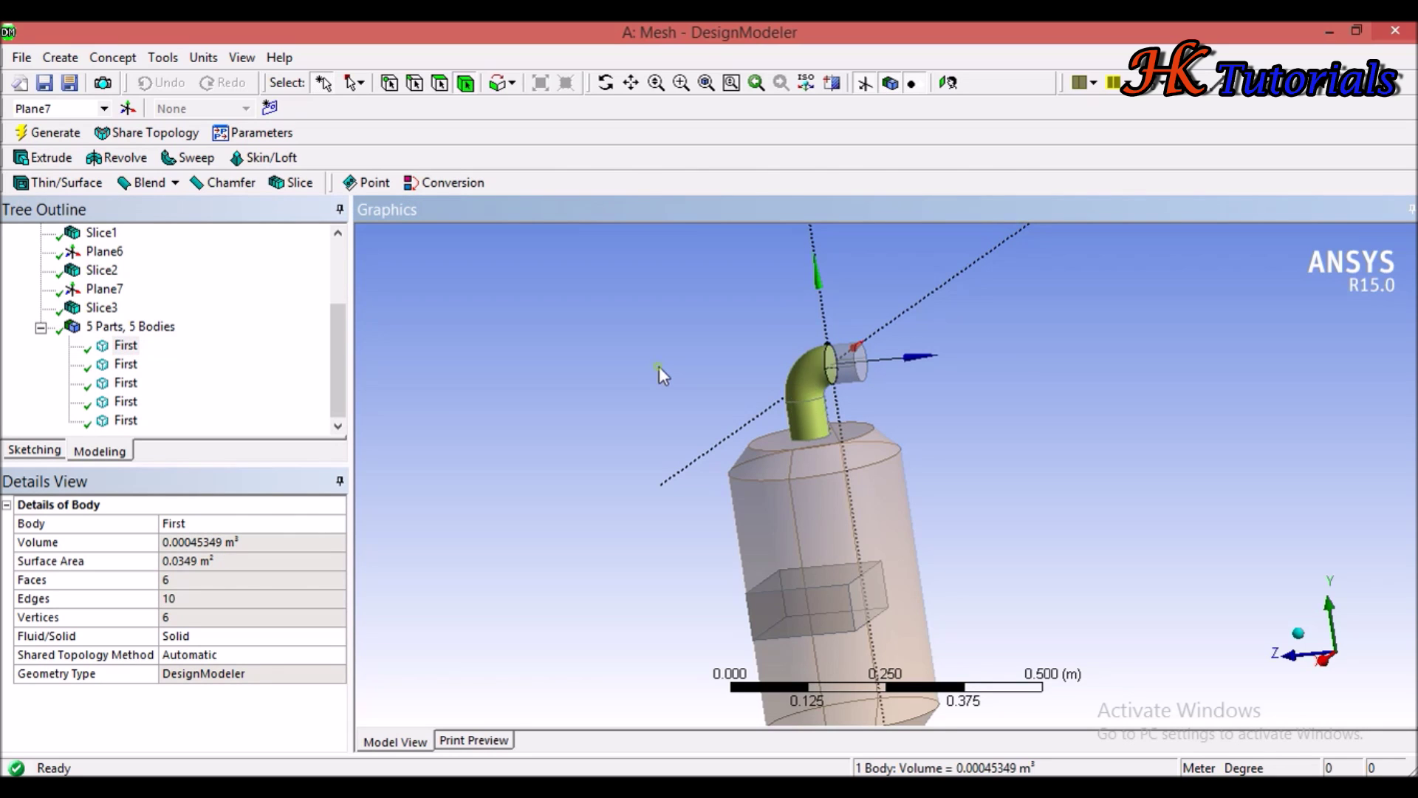
- Create a From Circle/Ellipse plane on the circular edge where the elbow meets the short vertical pipe section above the vessel
scroll(888, 376, "down", 2)
scroll(796, 396, "up", 4)
scroll(795, 396, "up", 2)
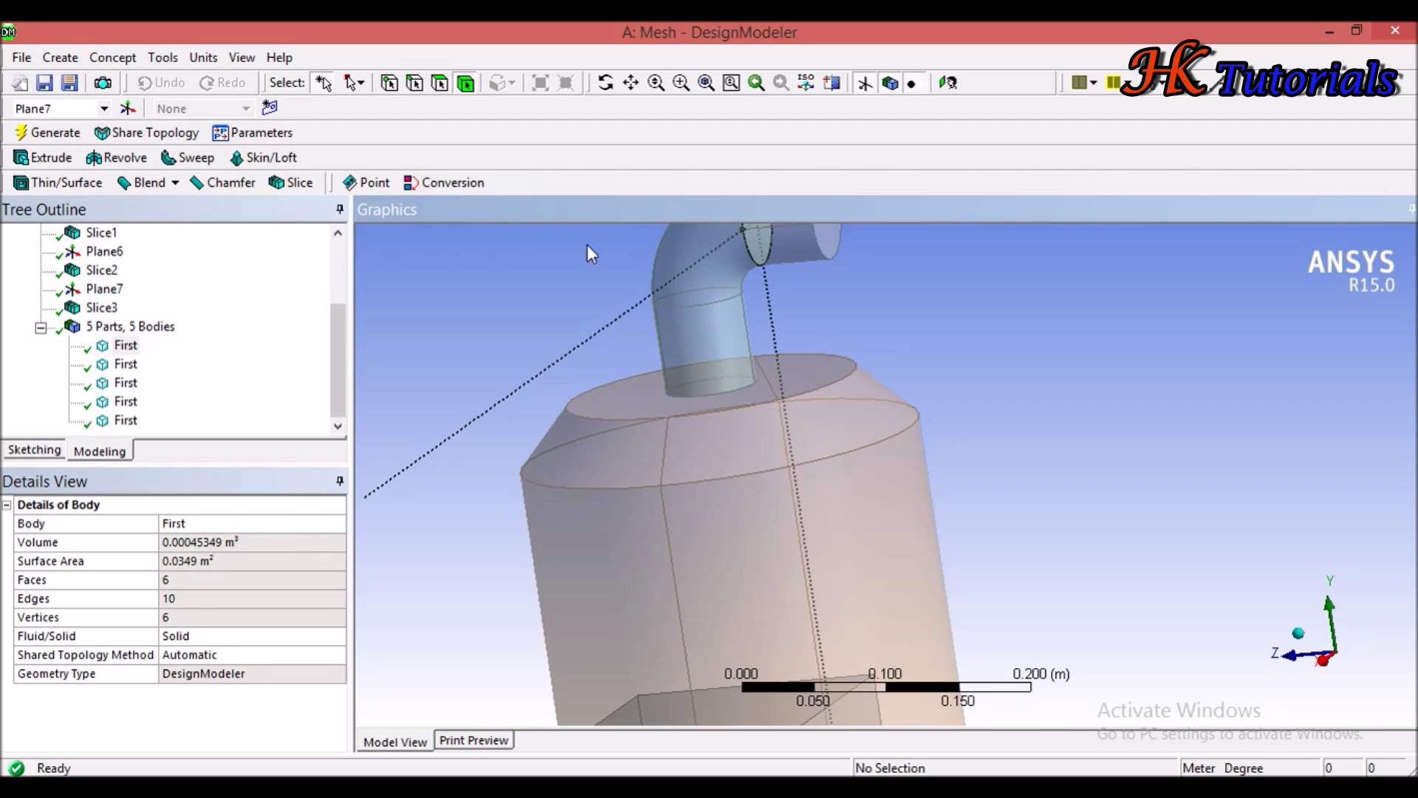
left_click(414, 82)
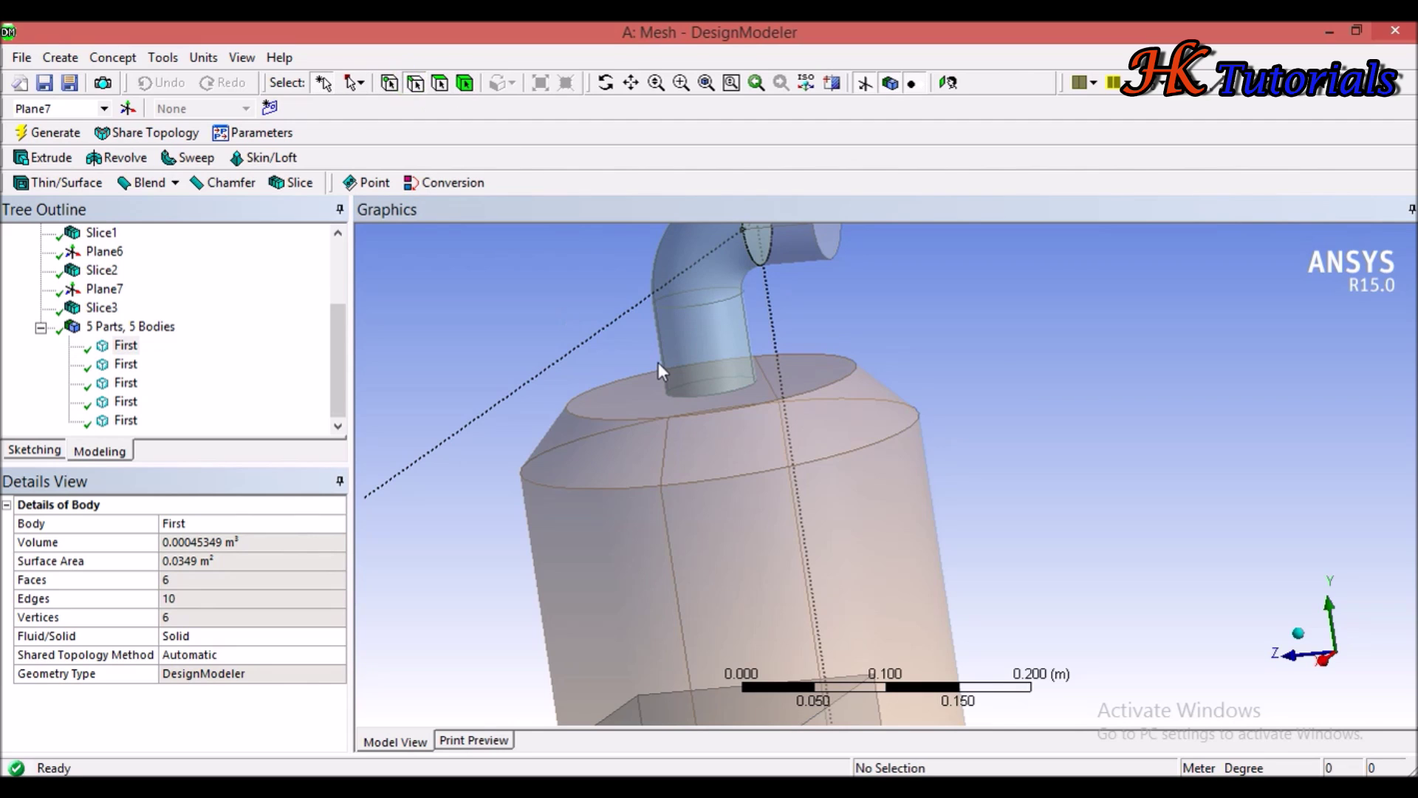
left_click(709, 307)
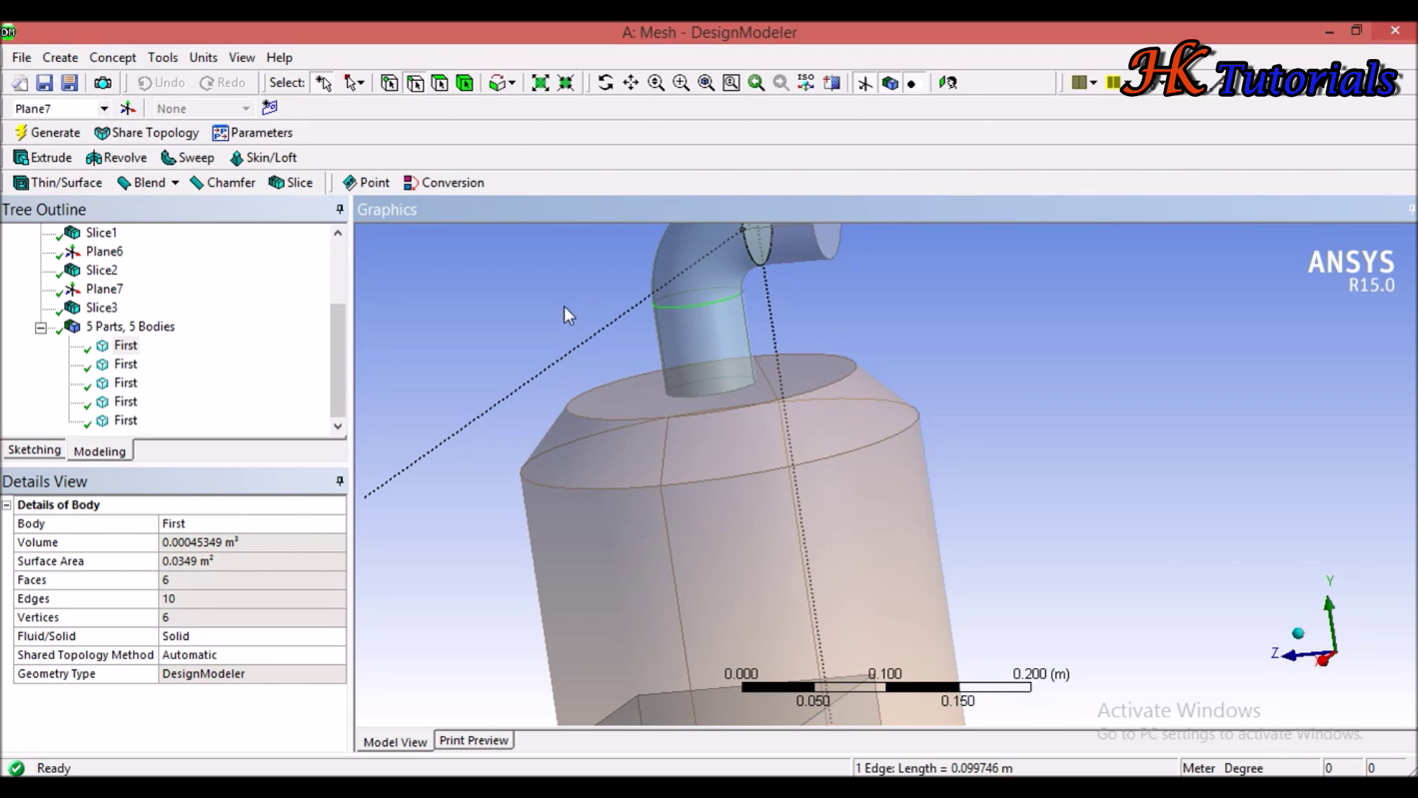
left_click(128, 109)
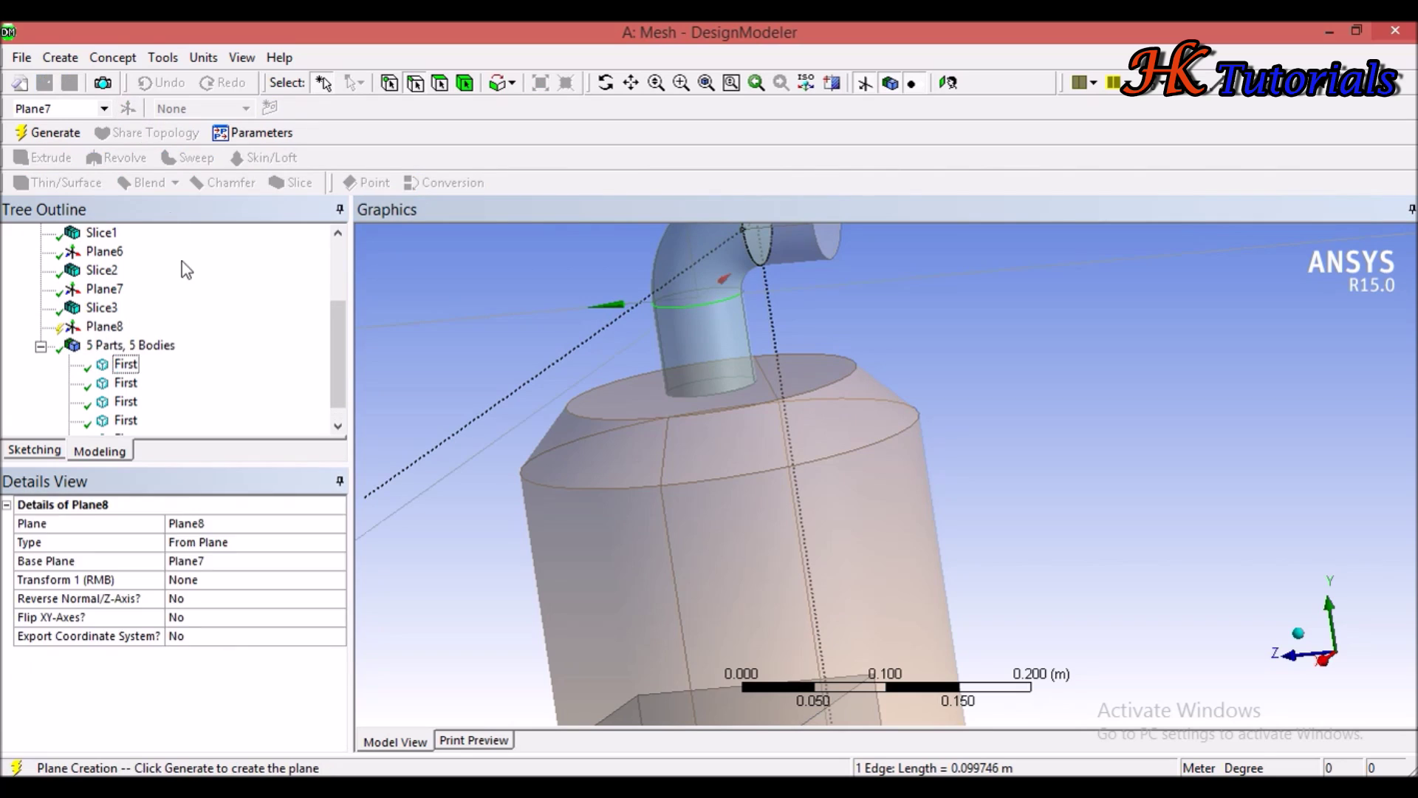
left_click(40, 347)
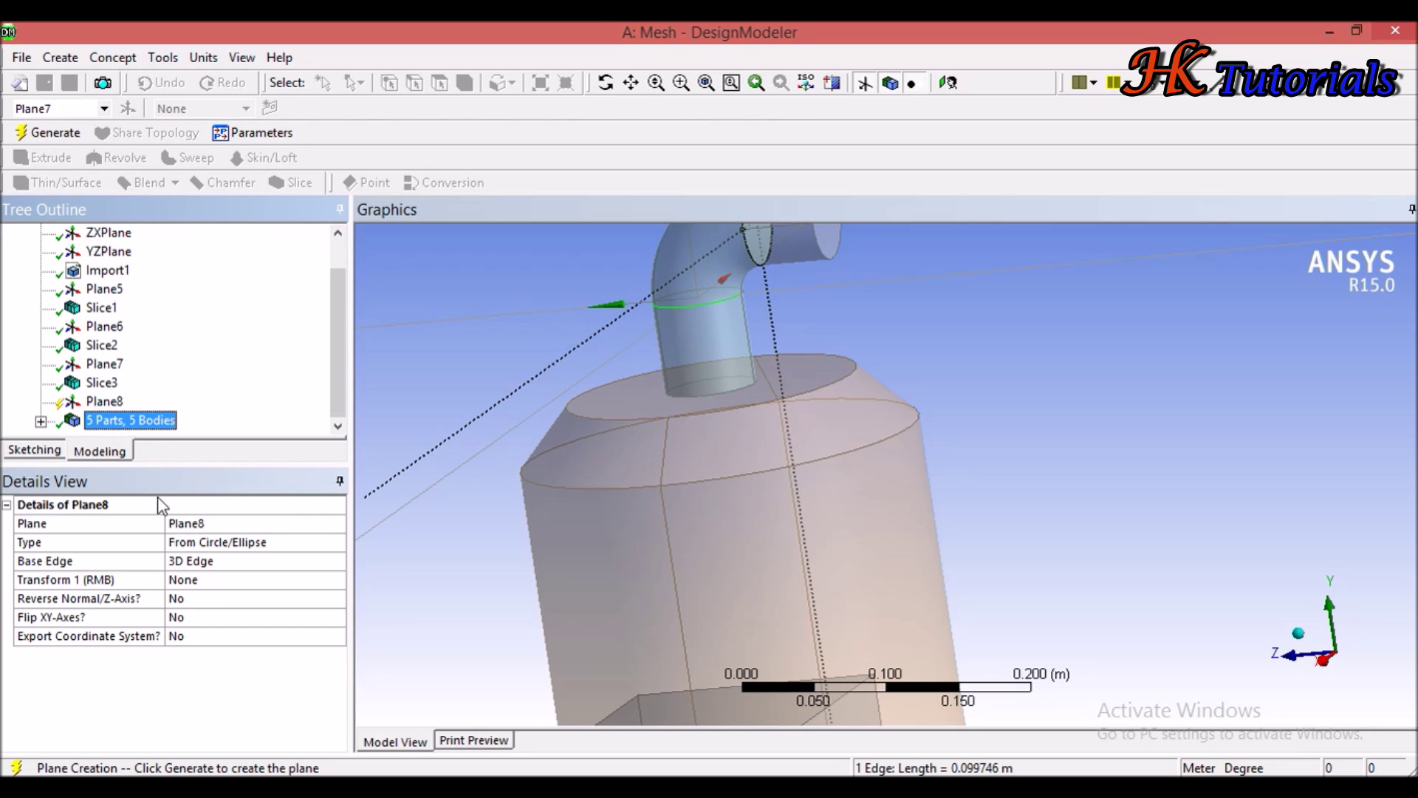
left_click(55, 132)
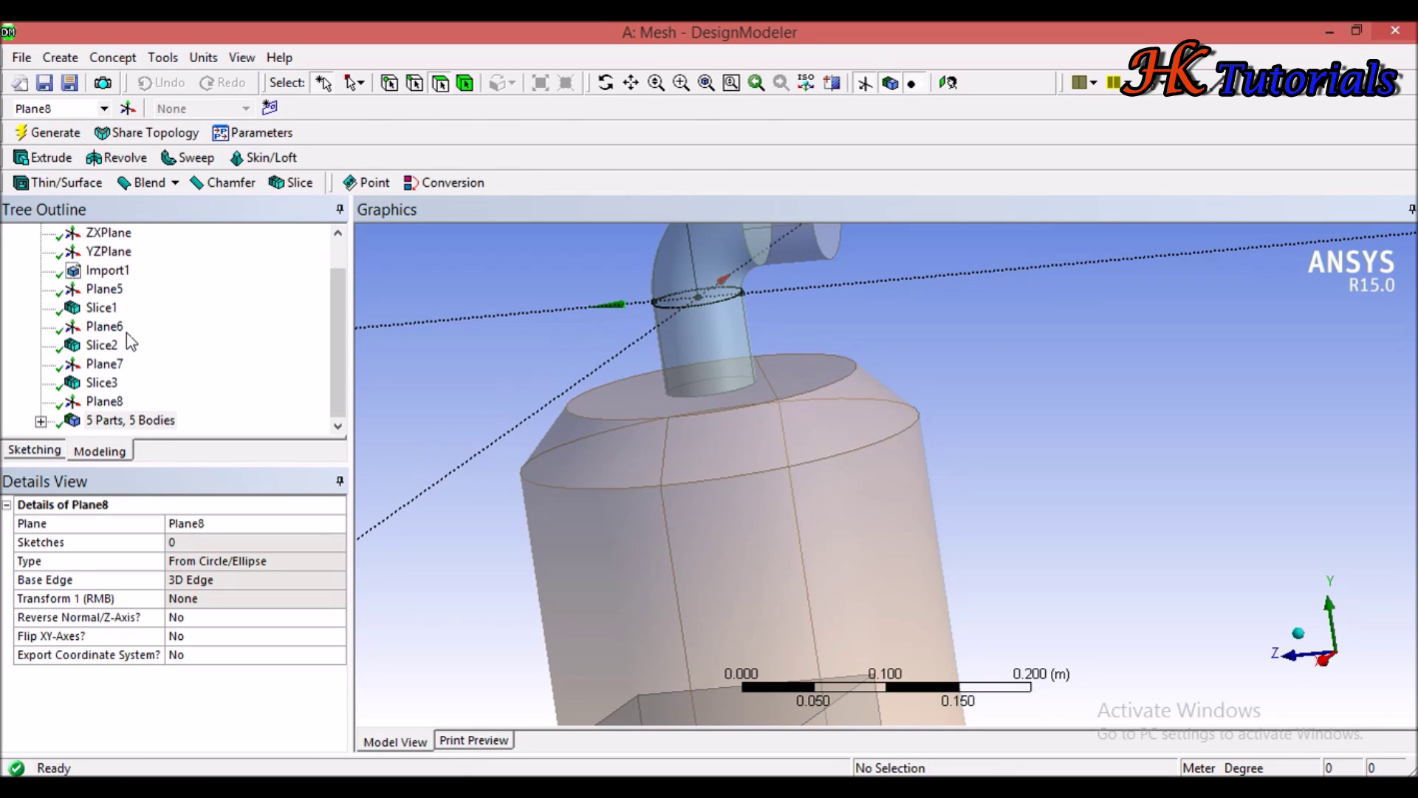
- Slice all bodies by plane with Plane8 at the elbow's lower end as the base plane, and generate the slice
left_click(296, 183)
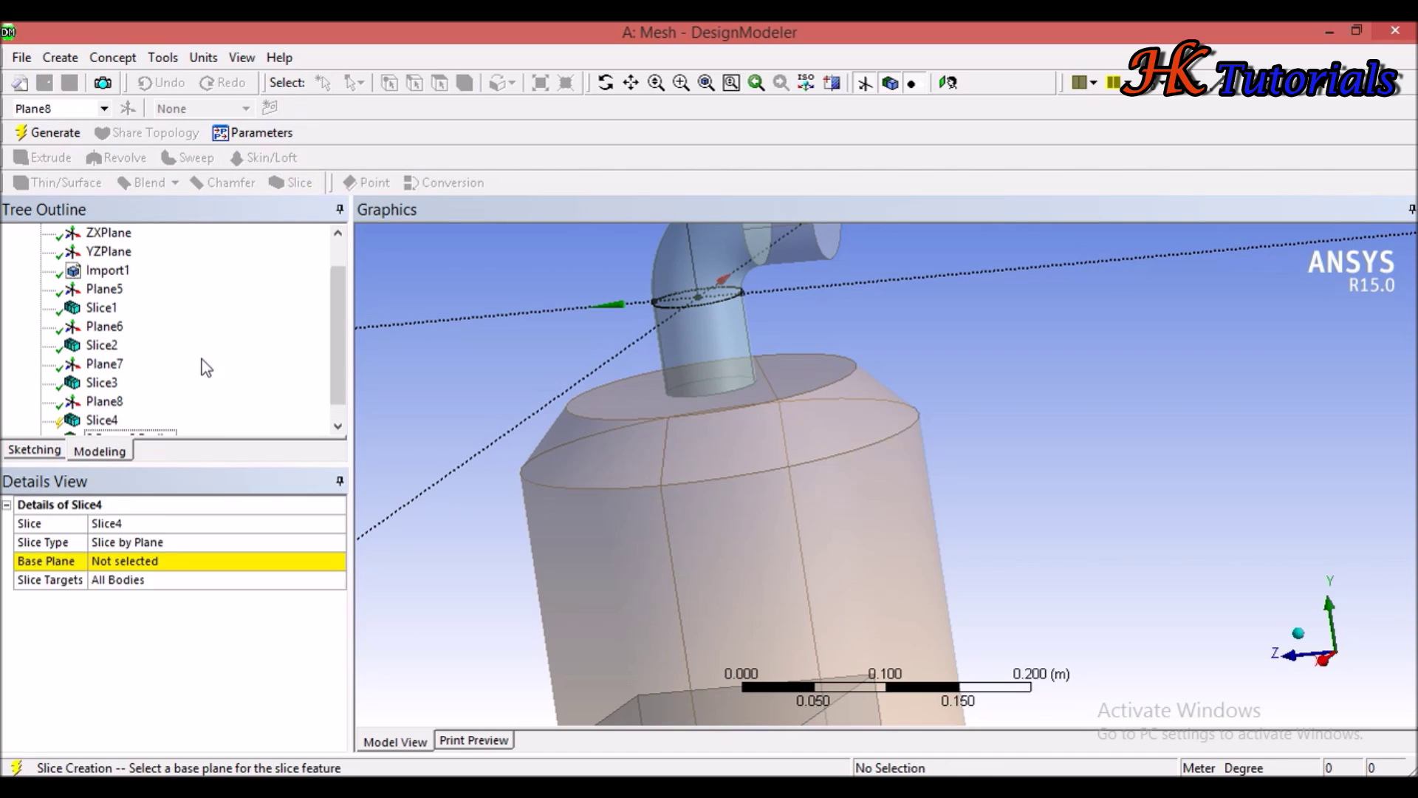
left_click(104, 401)
left_click(150, 560)
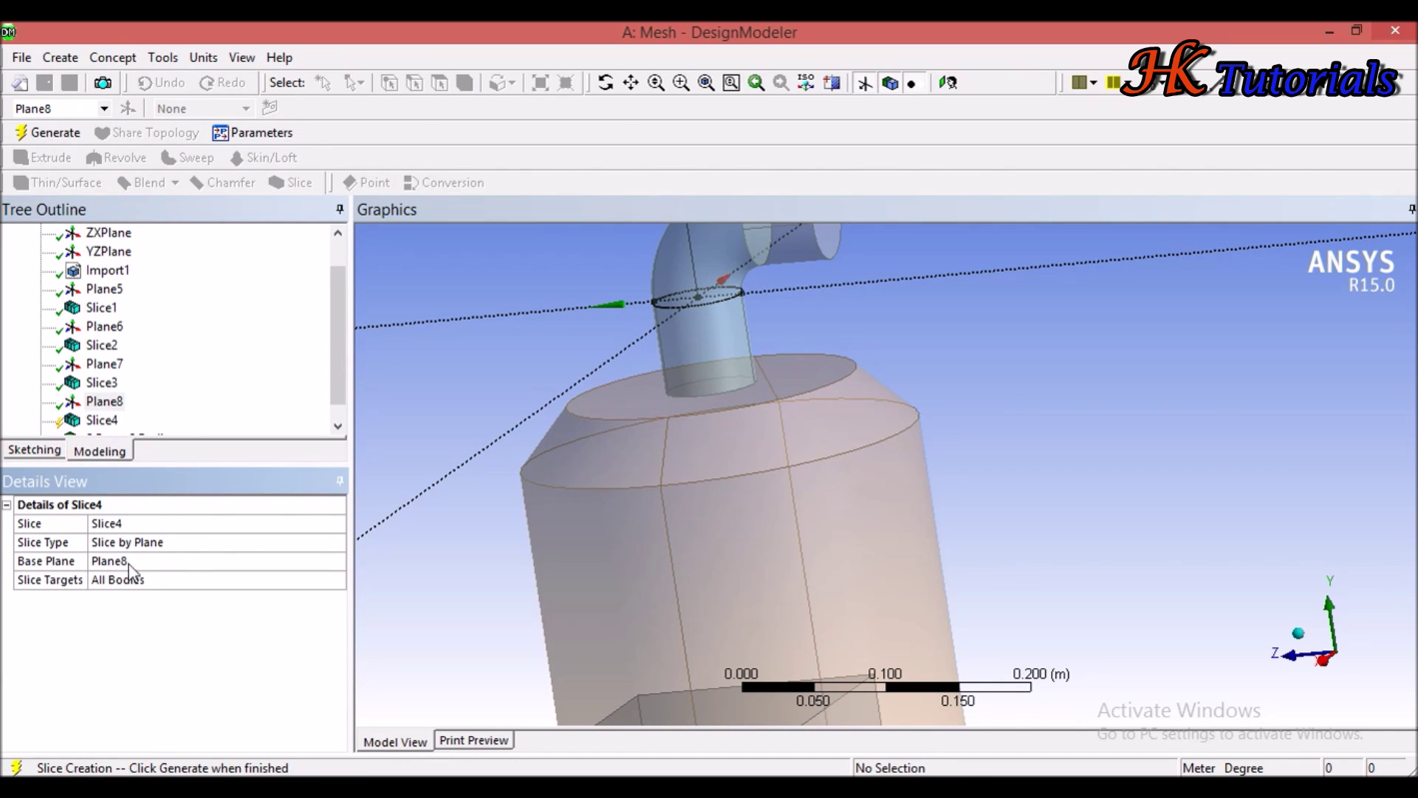
left_click(52, 133)
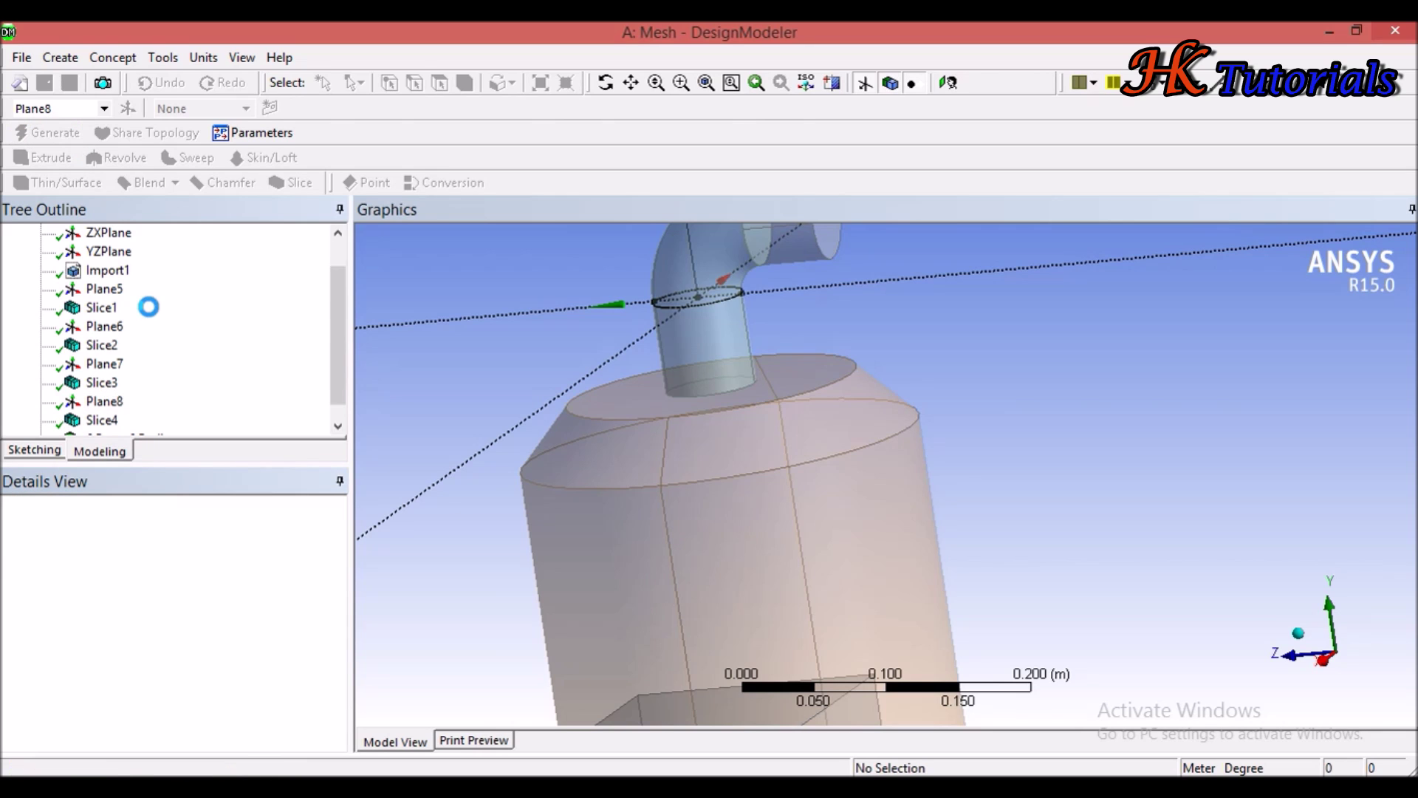
scroll(538, 427, "up", 2)
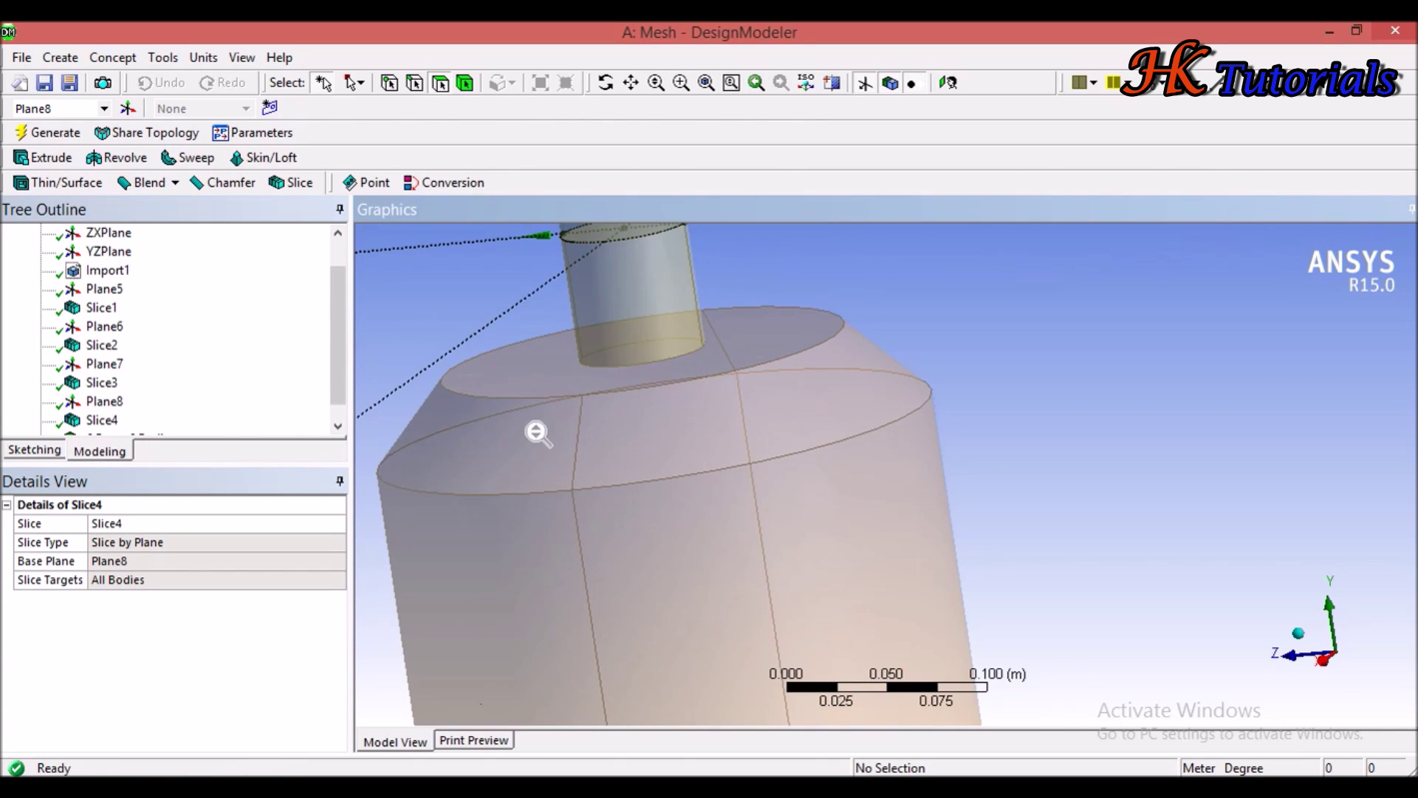
scroll(582, 496, "down", 4)
scroll(622, 563, "down", 3)
middle_click_drag(621, 563, 895, 539)
scroll(895, 517, "down", 2)
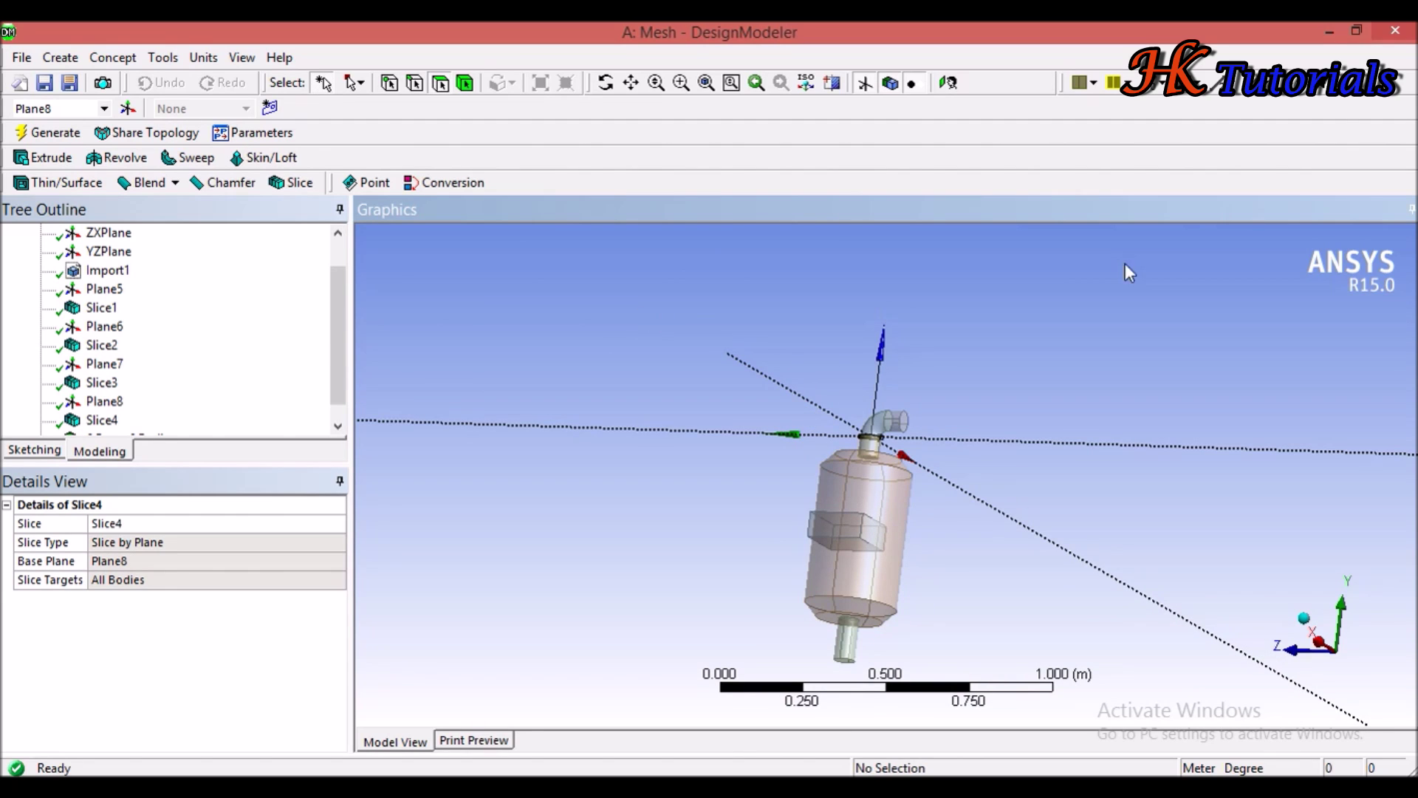
- Close DesignModeler and open the system's Mesh cell in ANSYS Meshing, re-reading the upstream geometry data
left_click(22, 58)
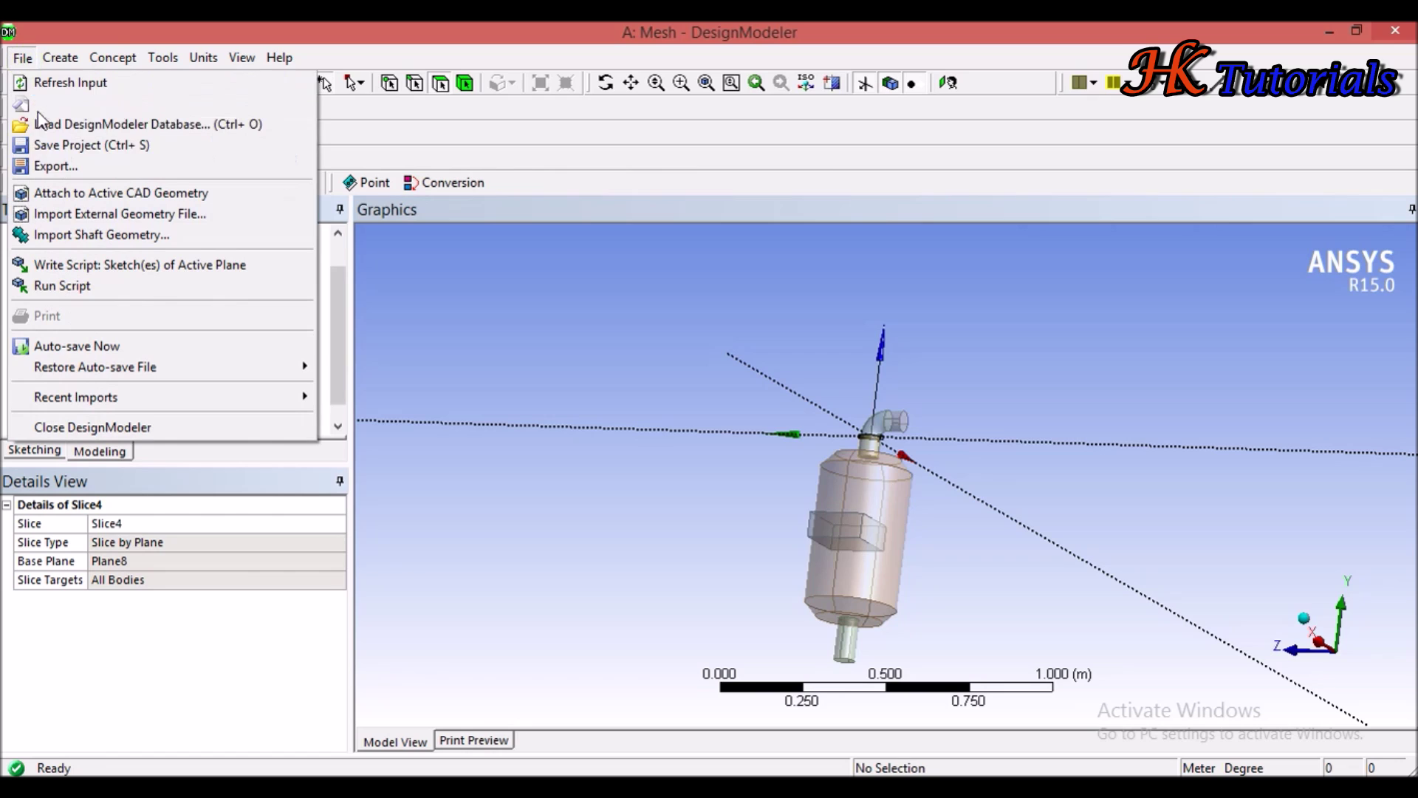
left_click(96, 427)
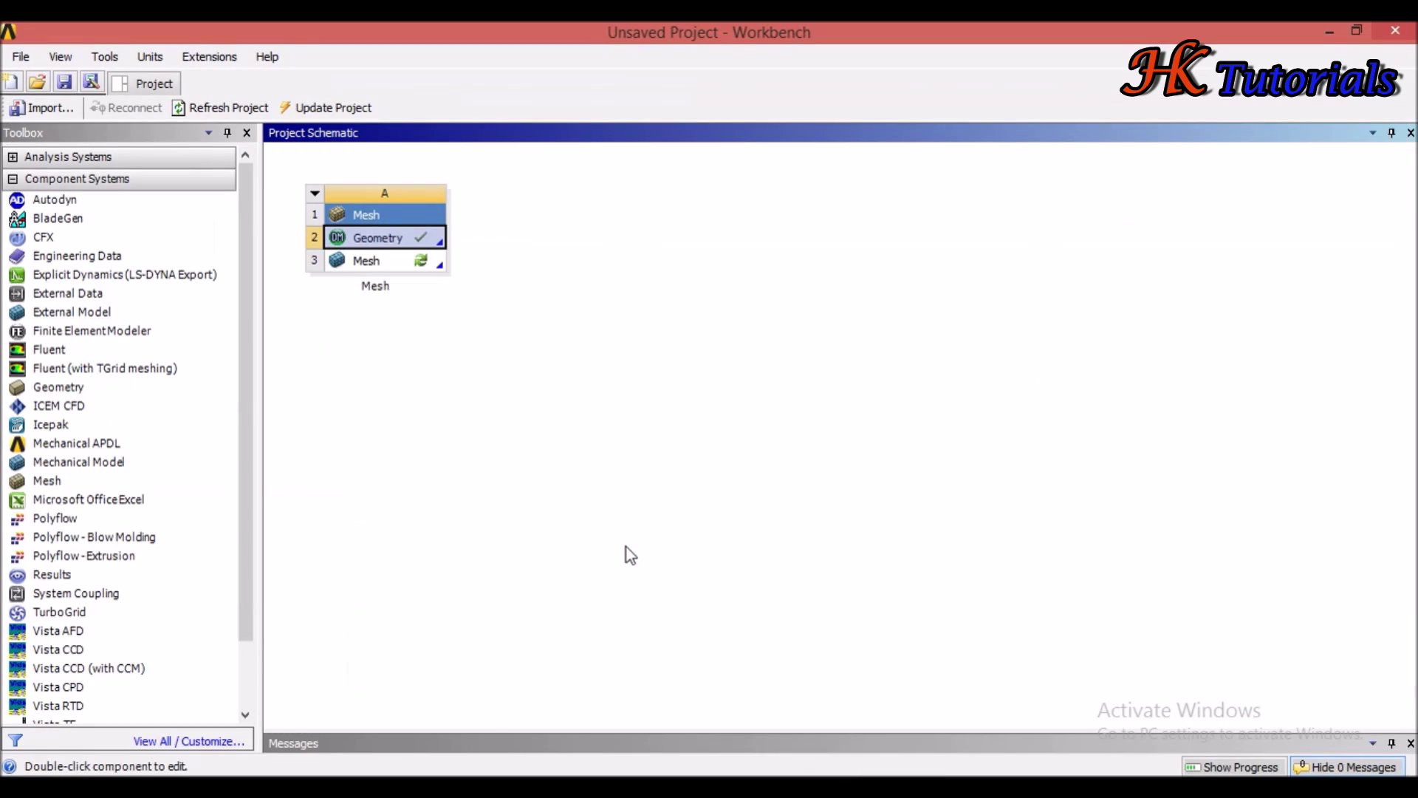
left_click(431, 267)
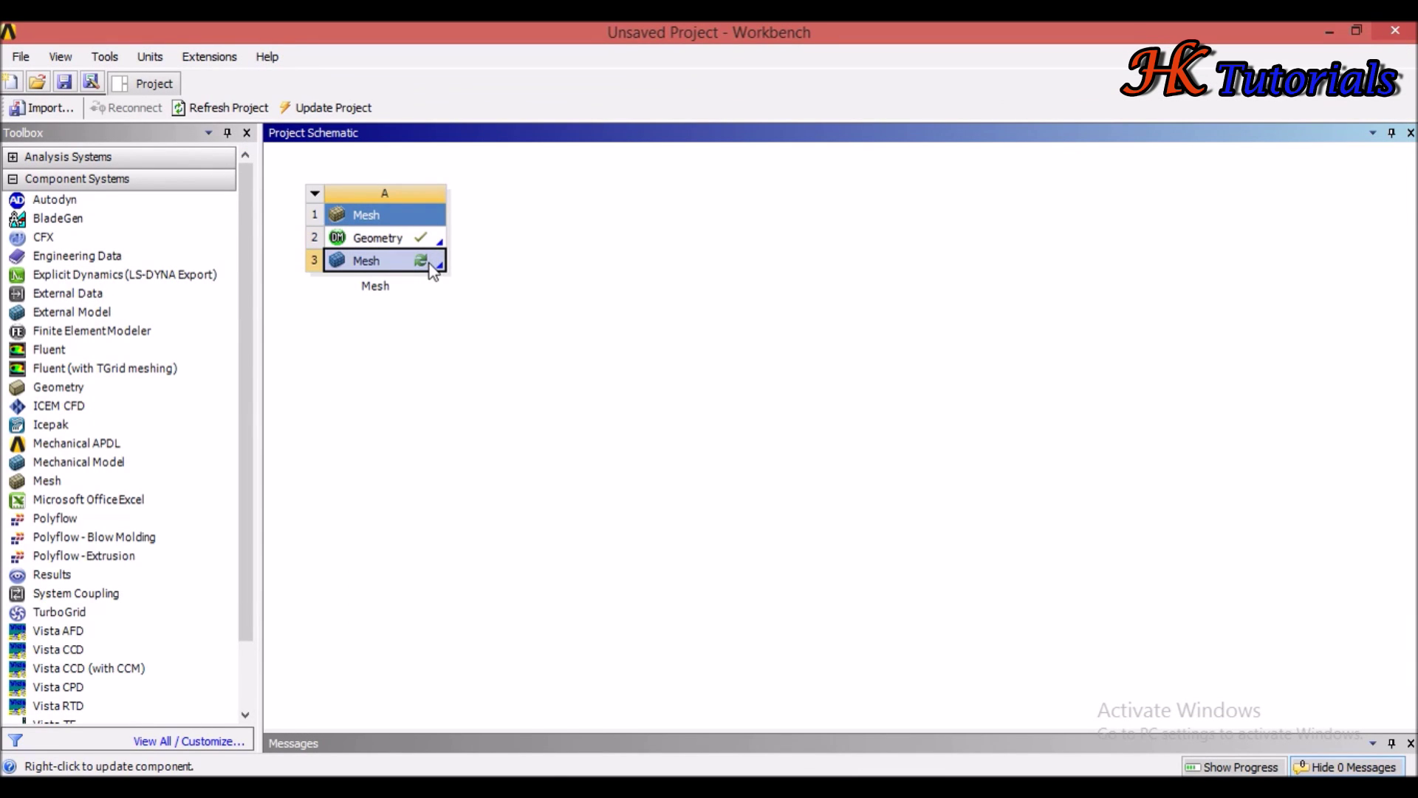
double_click(431, 267)
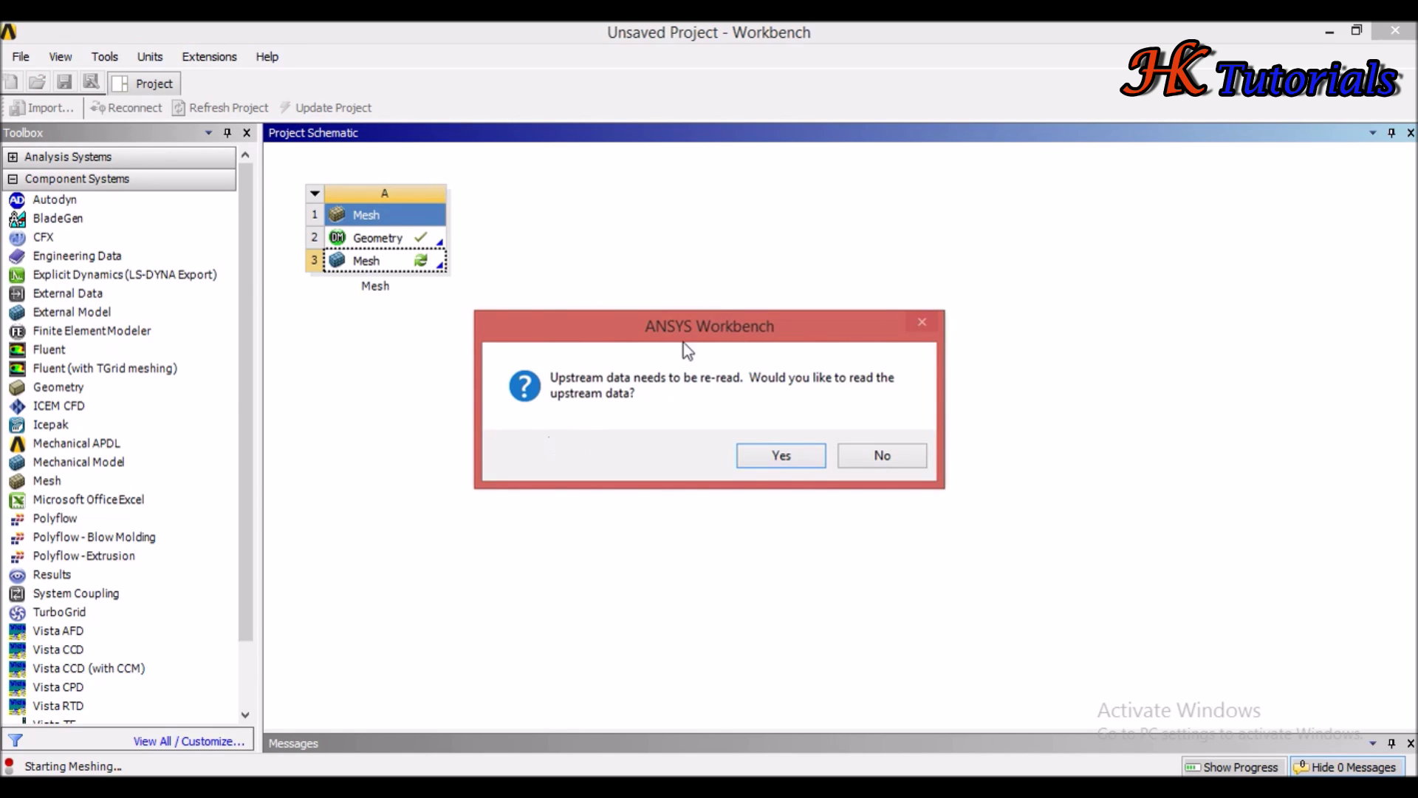
left_click_drag(698, 319, 703, 285)
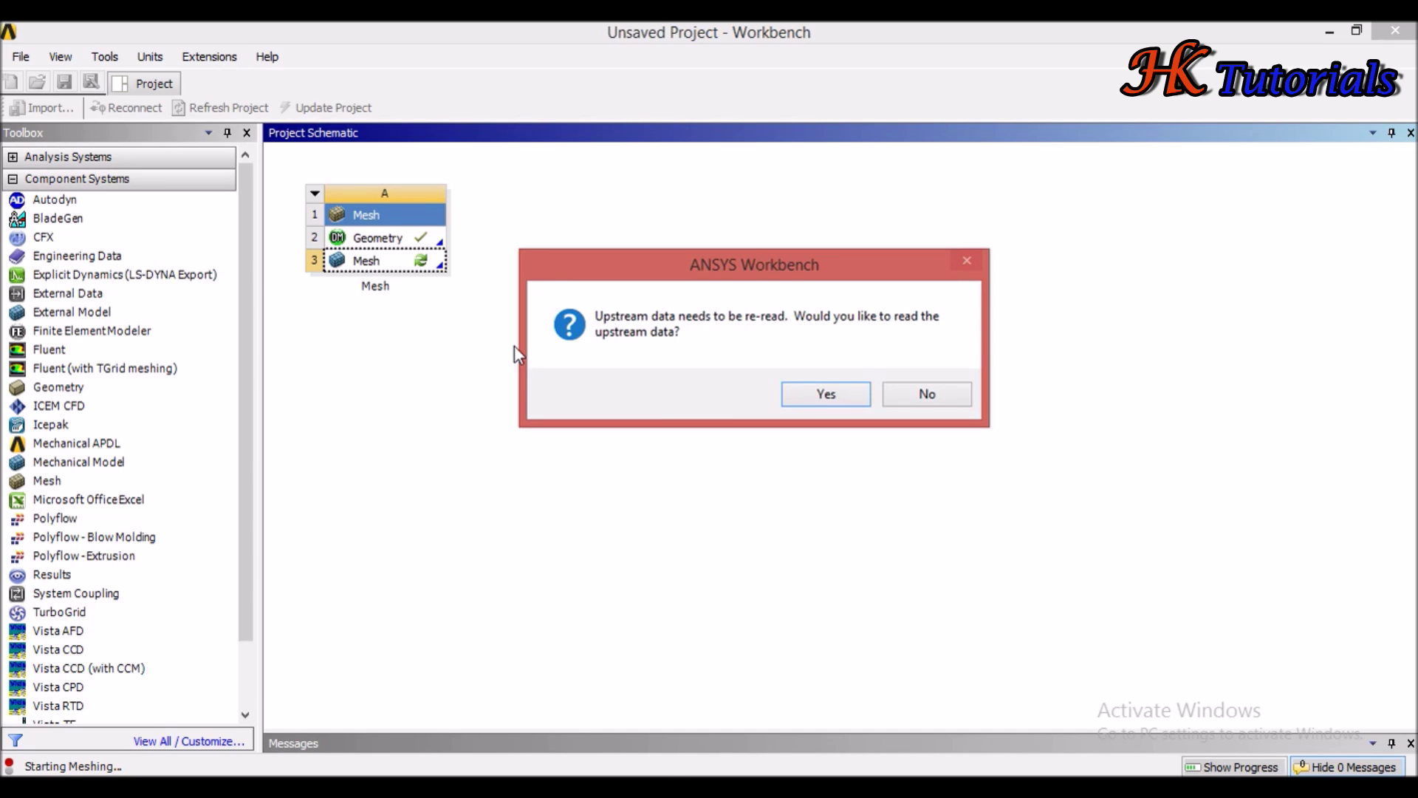
left_click(825, 402)
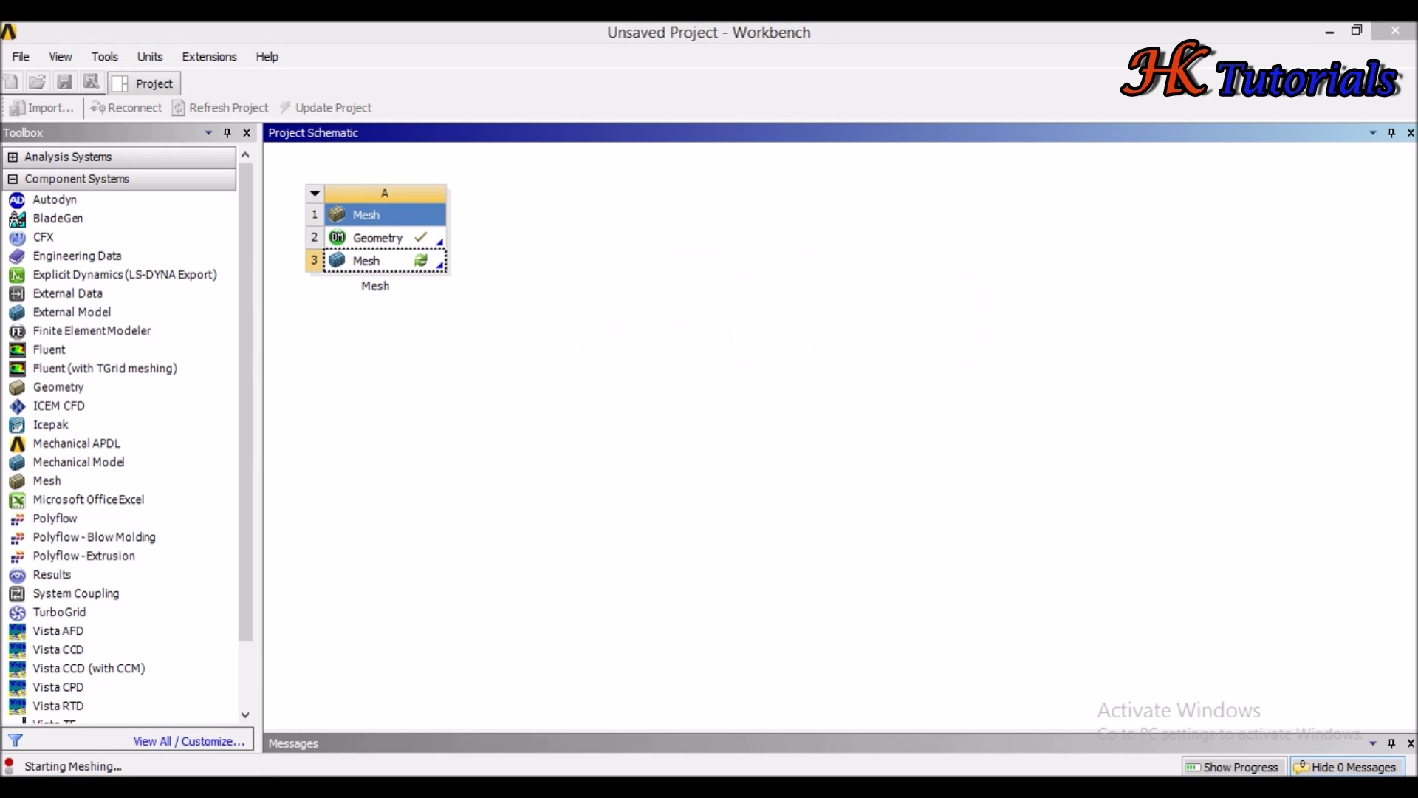
left_click(768, 698)
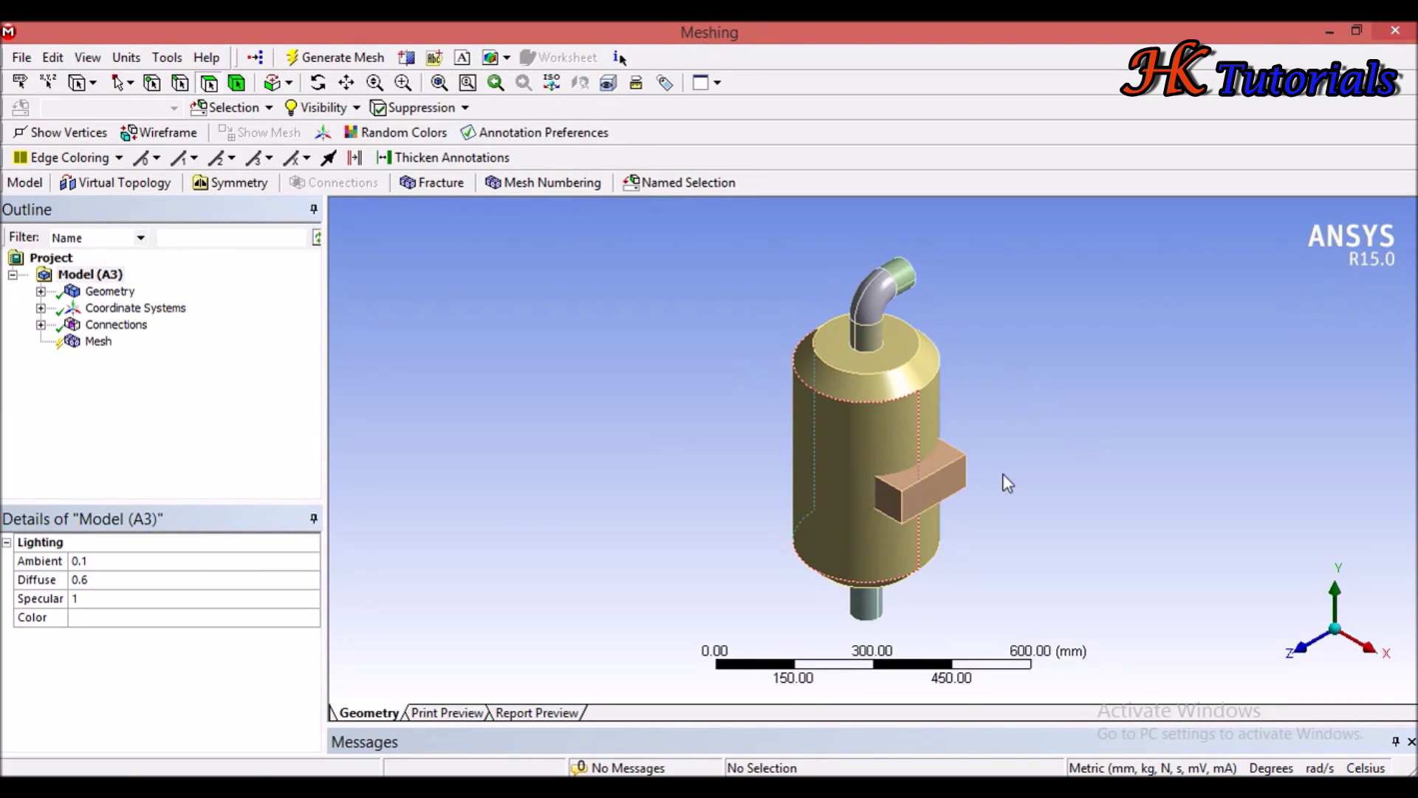
- Examine the sliced model from several angles and look through its Geometry, Mesh and Connections details
middle_click_drag(1008, 416, 960, 391)
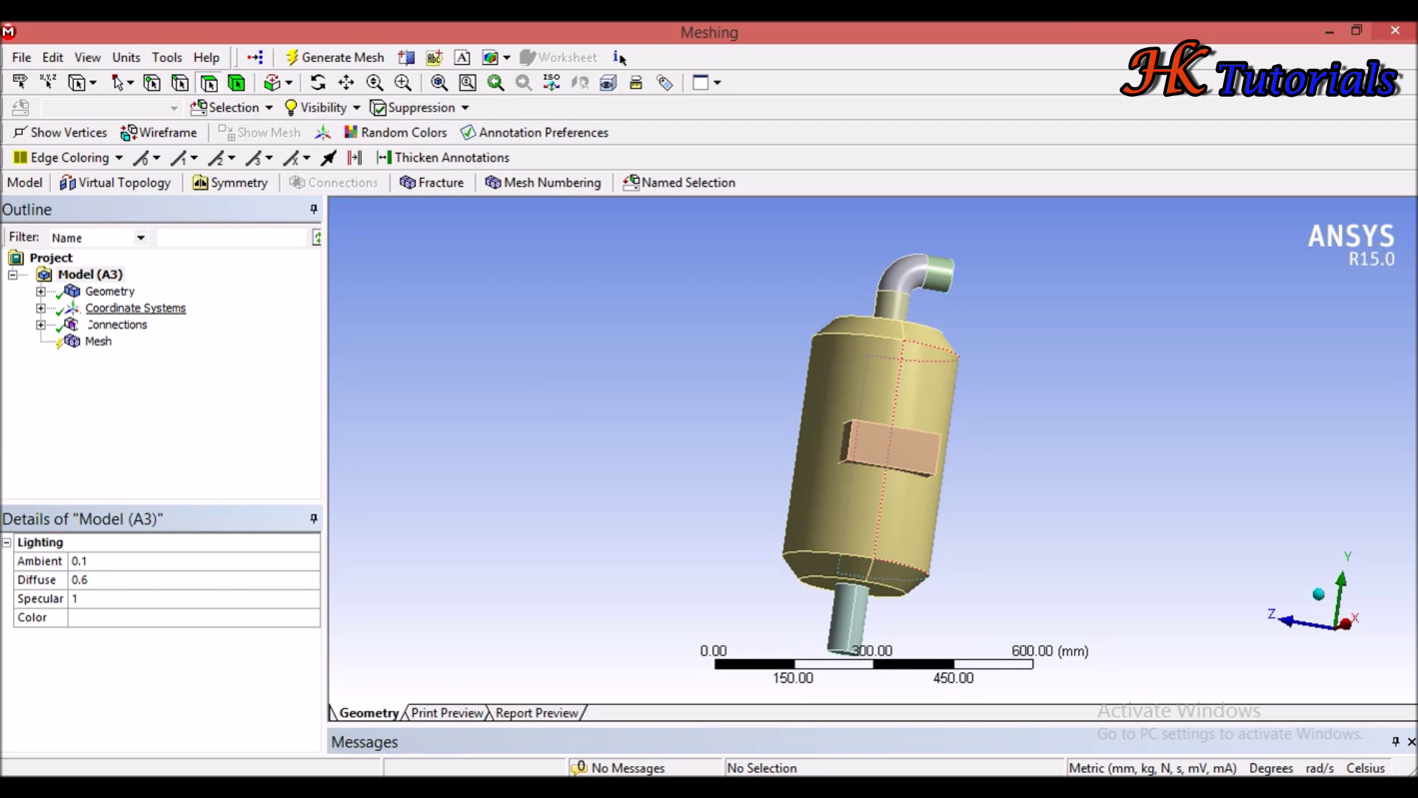
left_click(110, 291)
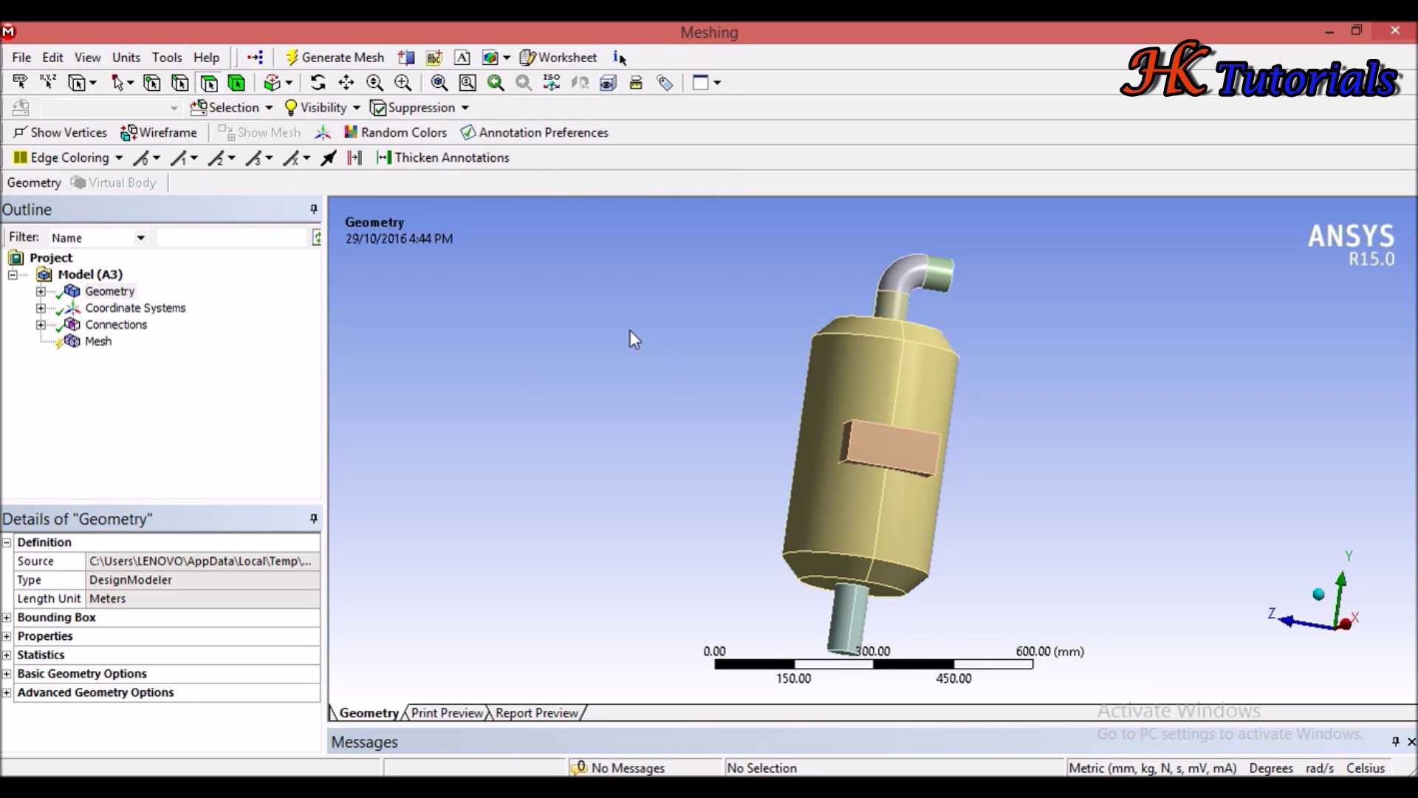
middle_click_drag(942, 332, 938, 281)
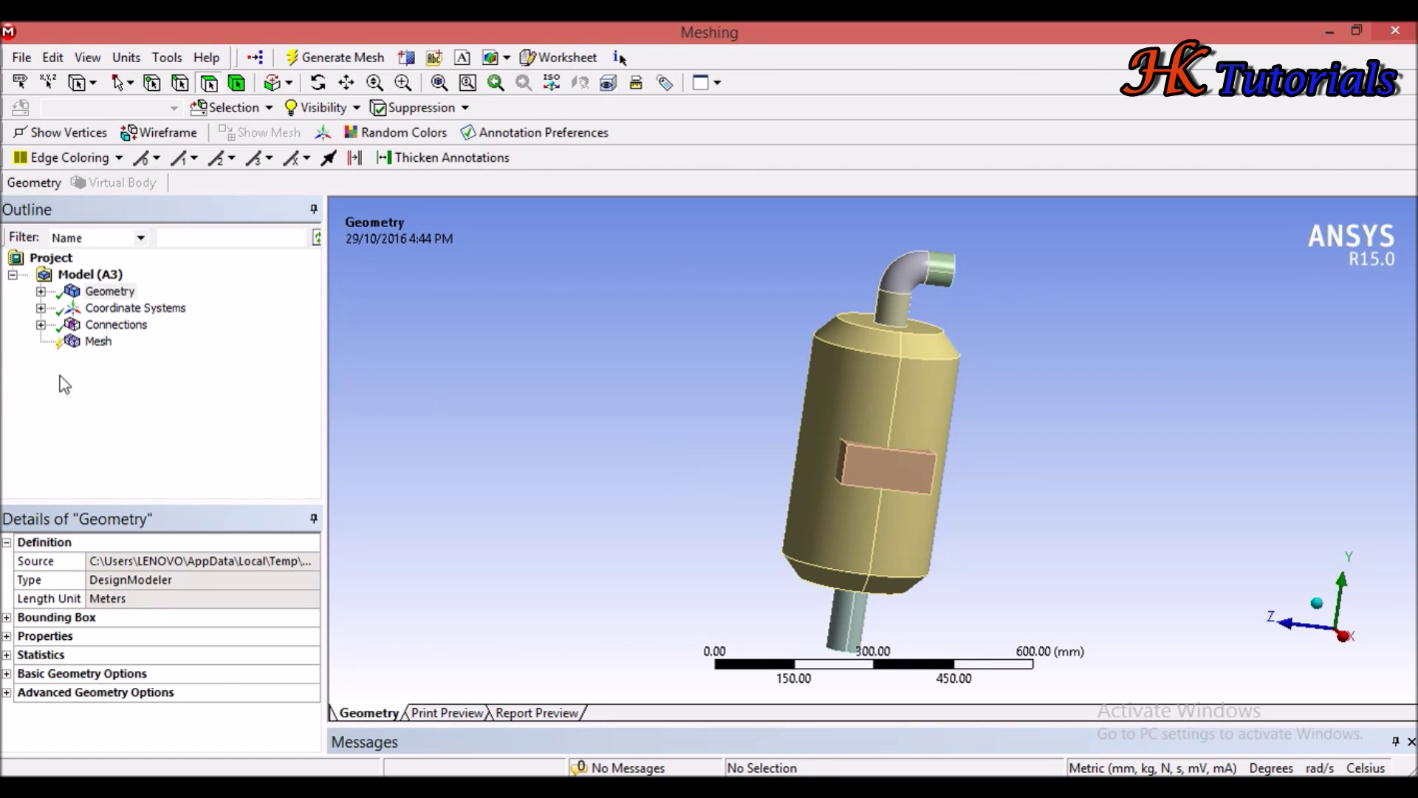
left_click(98, 341)
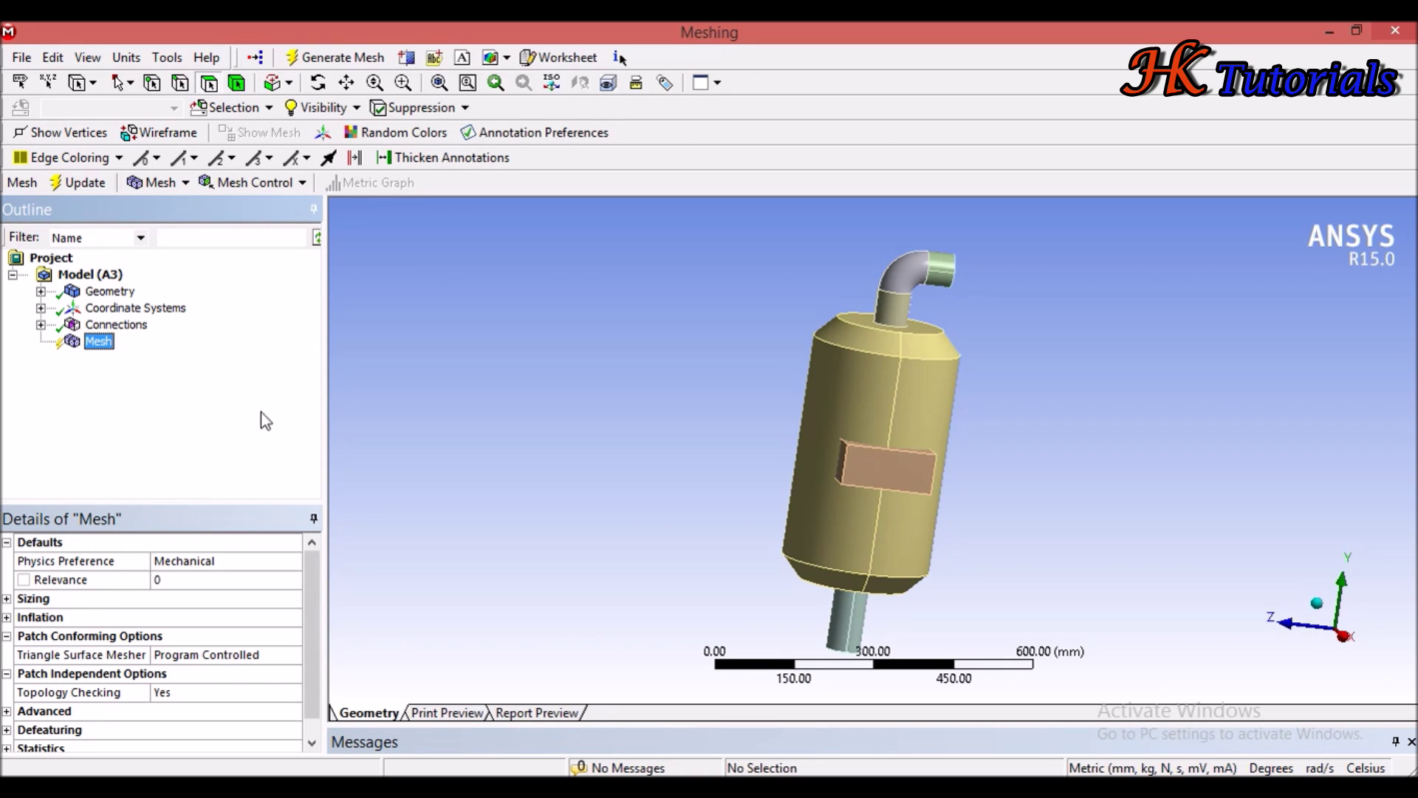
left_click(116, 325)
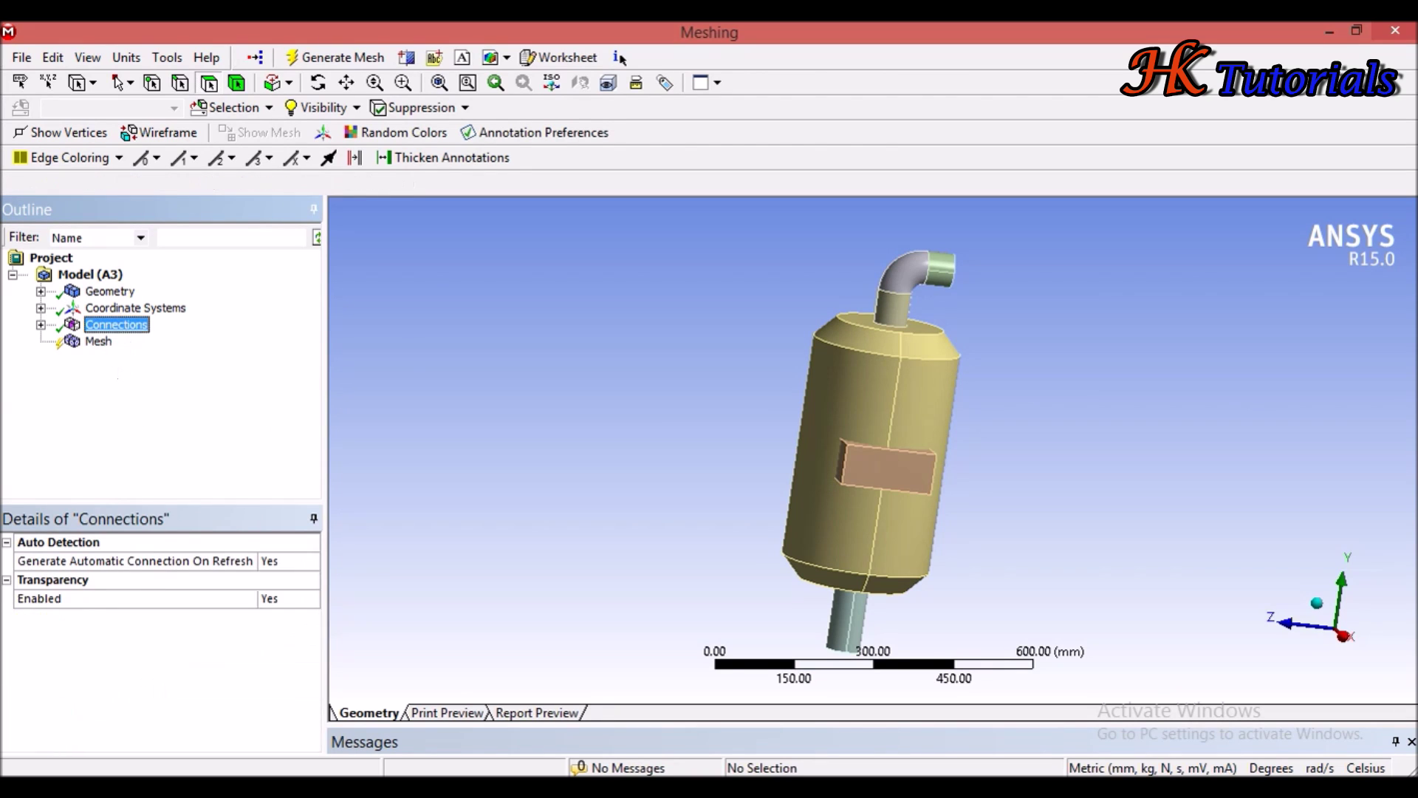
- Show the sweepable bodies of the mesh, inspect which parts of the vessel and pipes are highlighted, and clear the selection
right_click(111, 340)
left_click(100, 342)
right_click(102, 345)
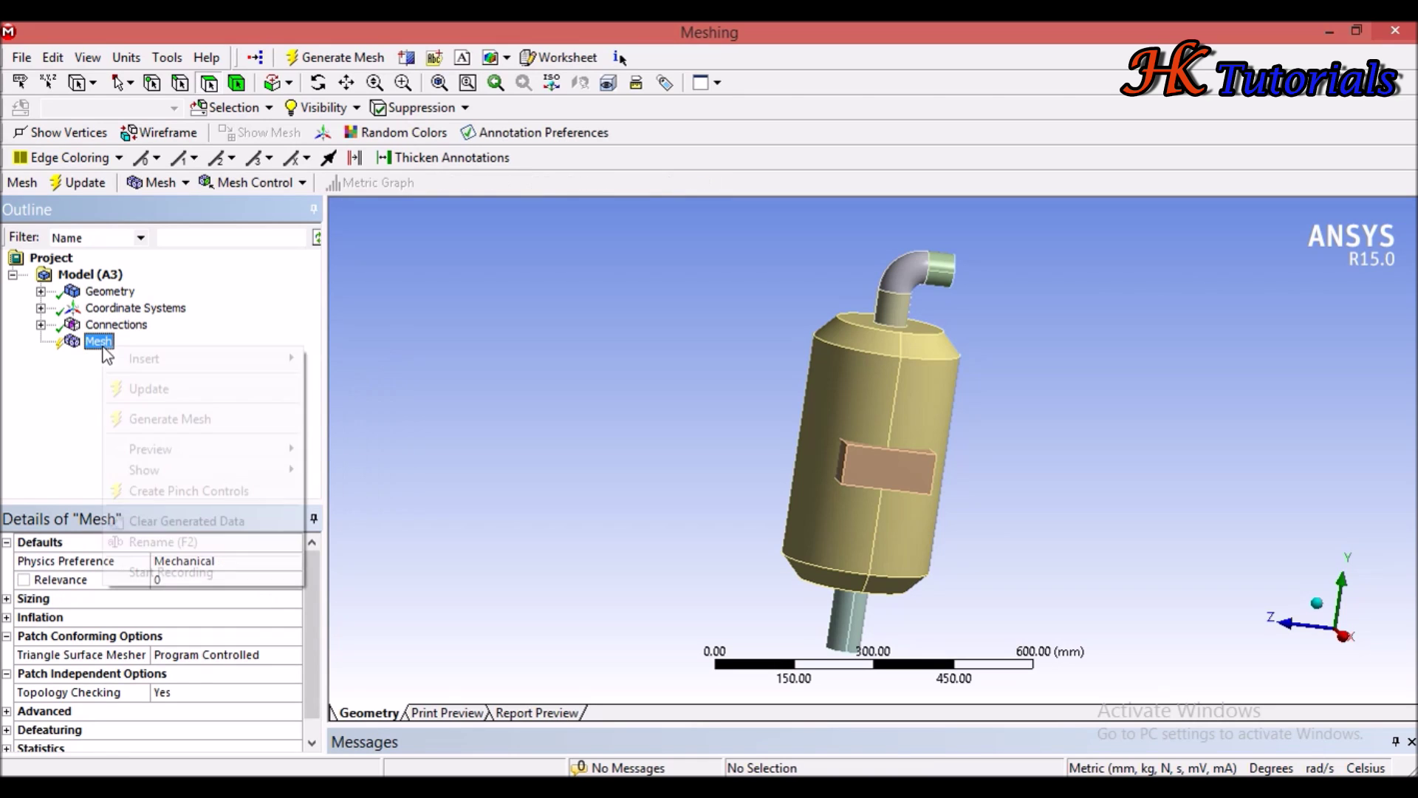
mouse_move(196, 450)
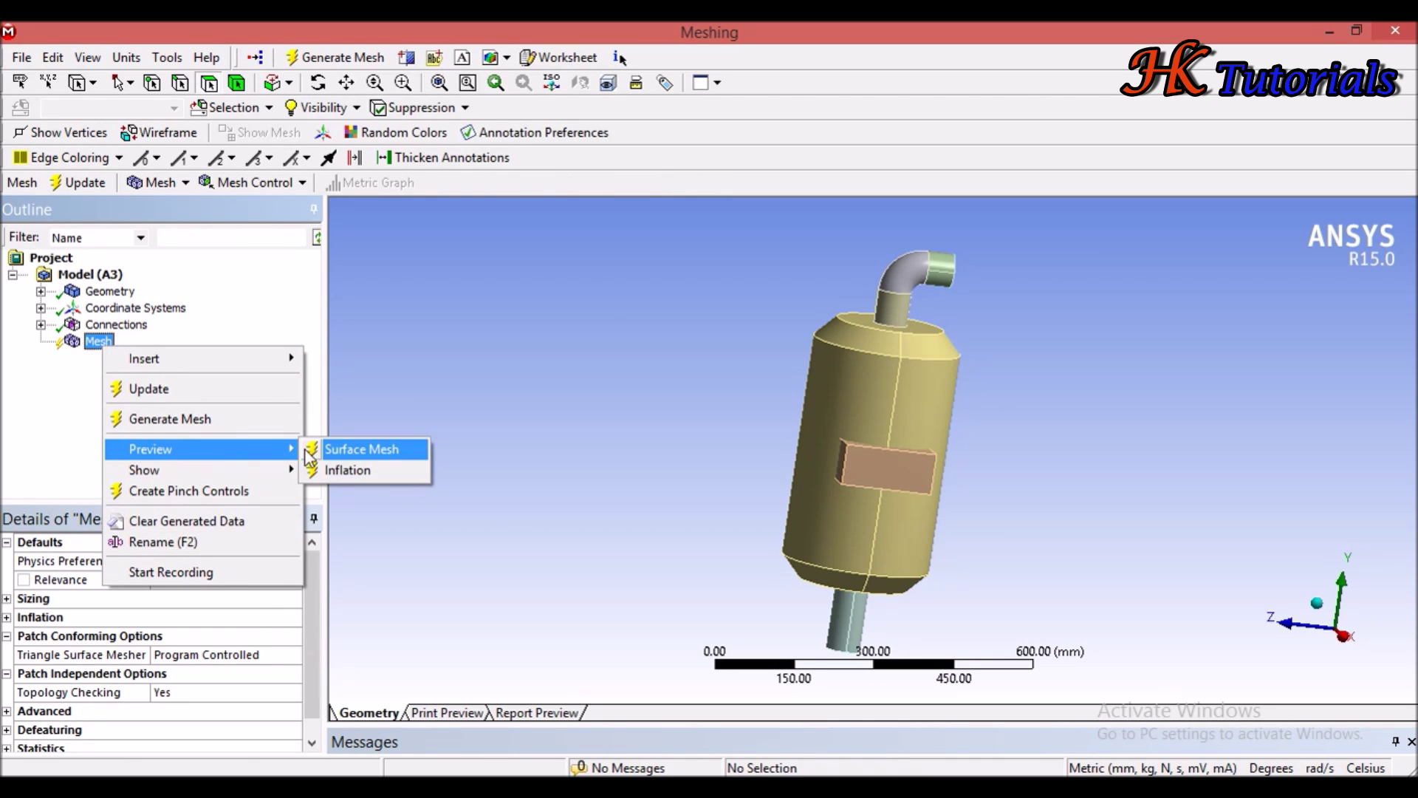
mouse_move(230, 475)
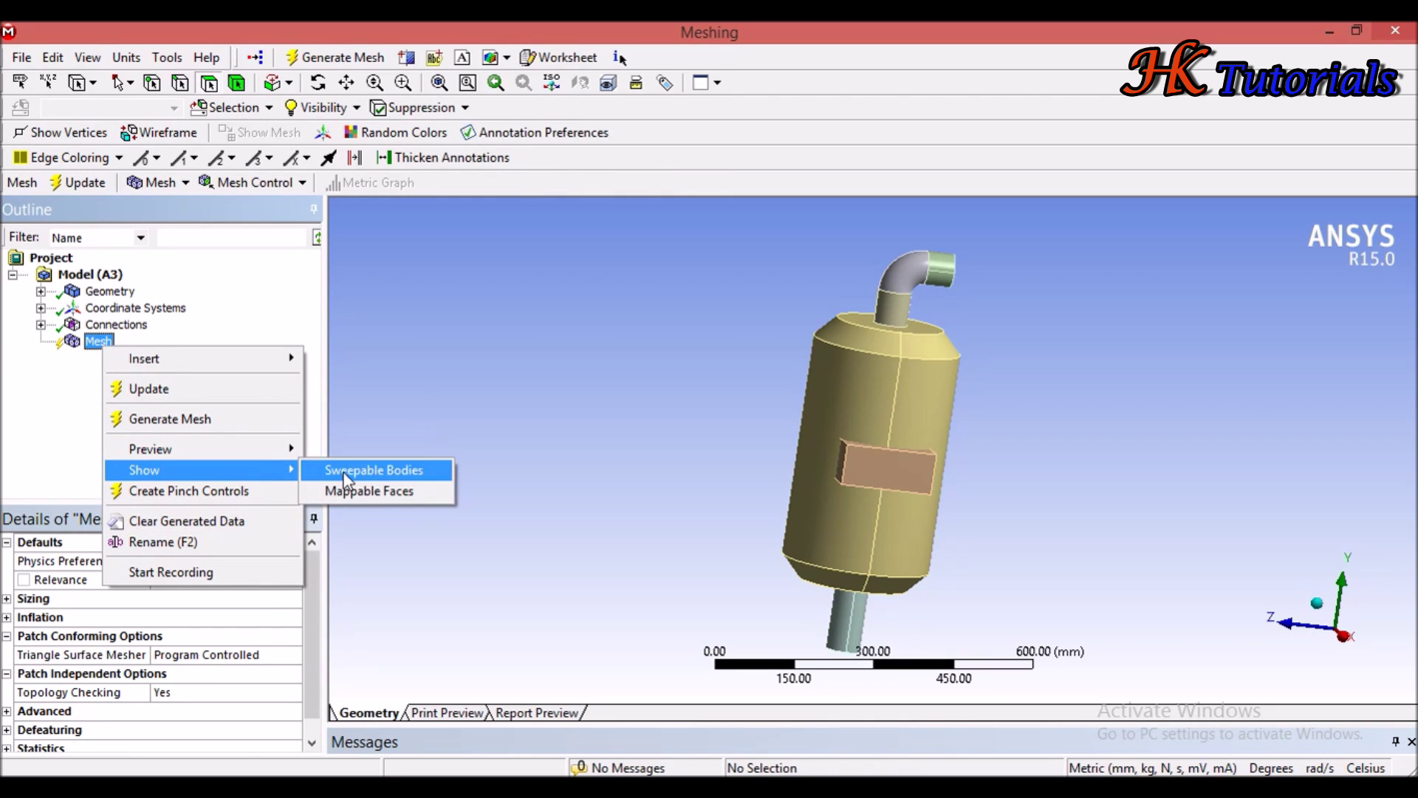
left_click(380, 471)
mouse_move(891, 384)
middle_mouse_down()
mouse_move(894, 429)
mouse_move(896, 404)
middle_mouse_up()
scroll(896, 405, "up", 1)
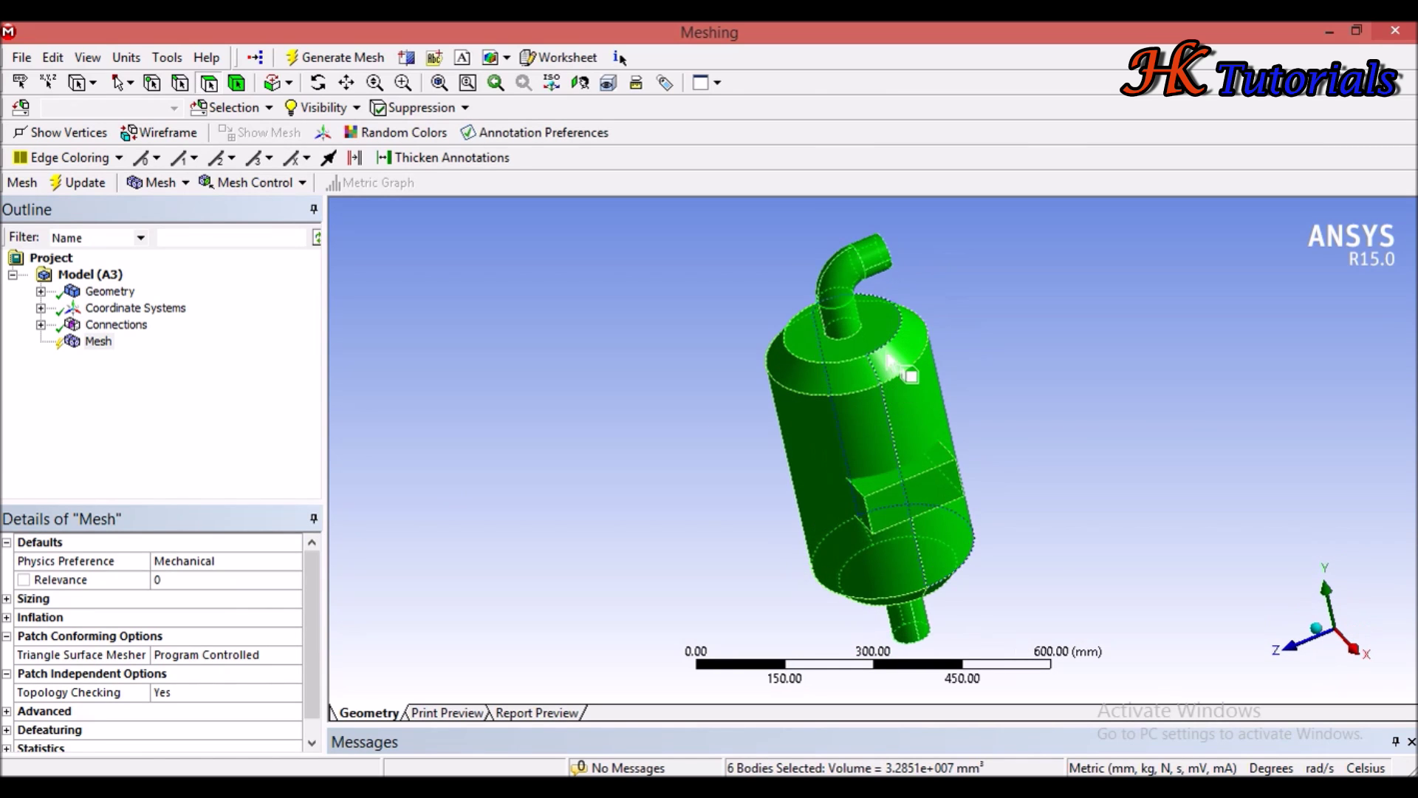
left_click(995, 413)
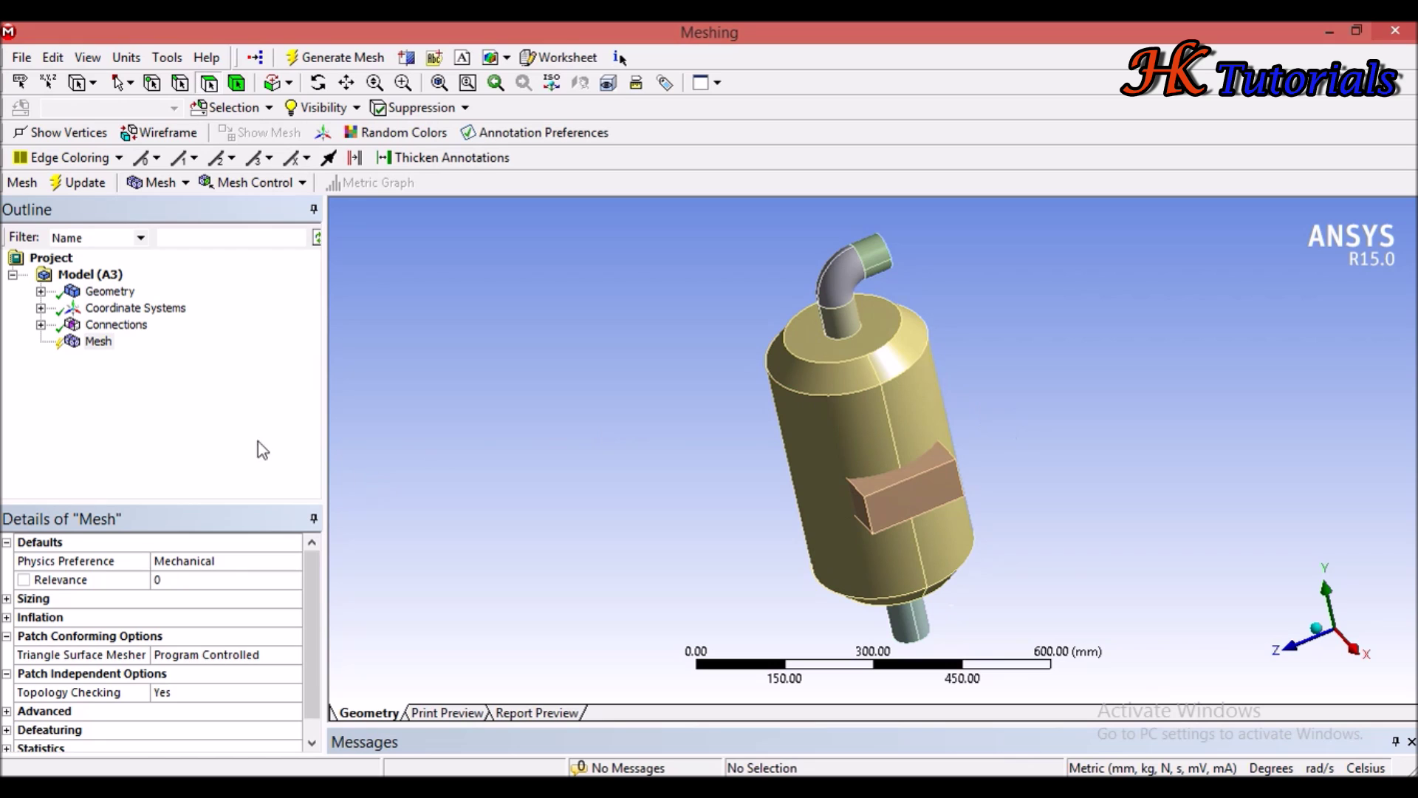
- Open the global mesh details and look through the available settings
left_click(98, 342)
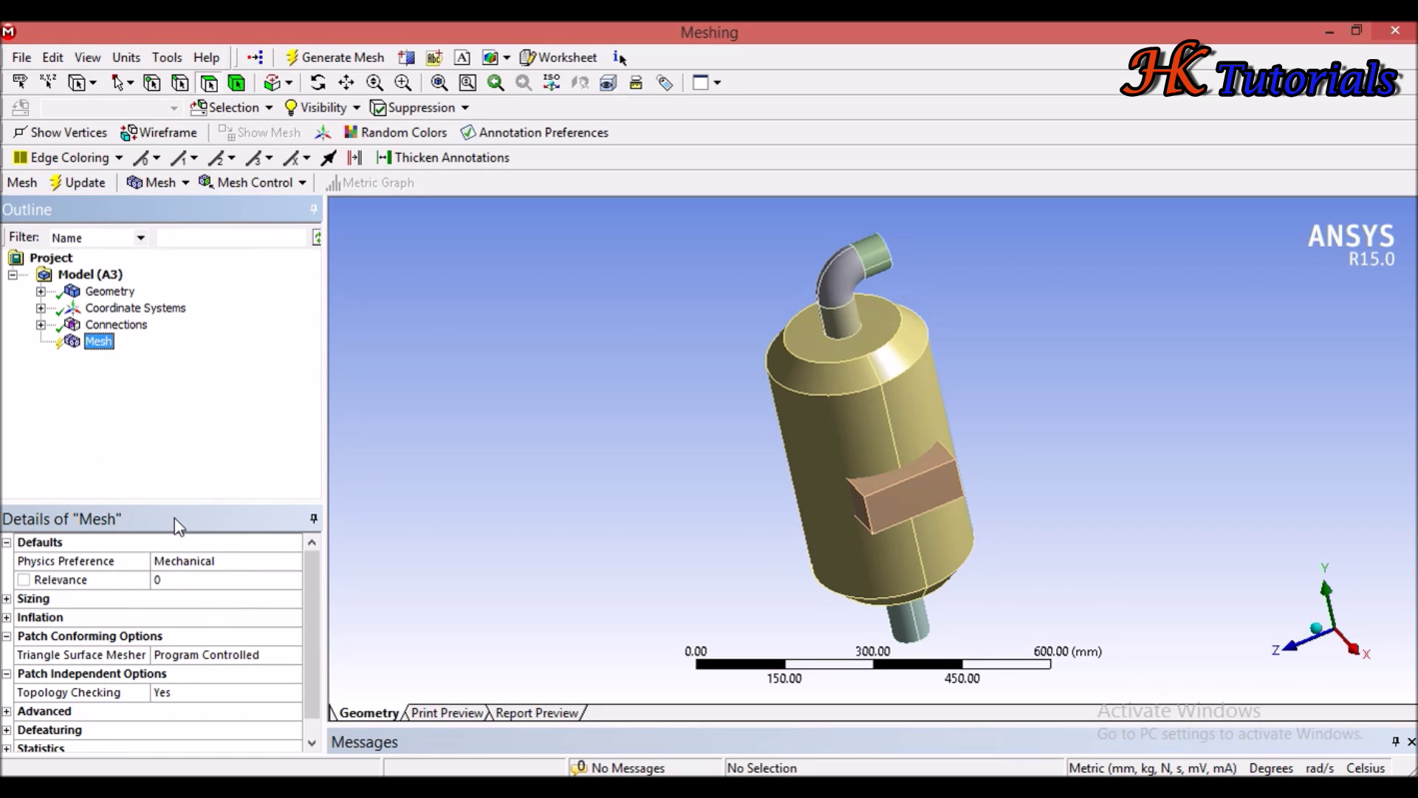
mouse_move(312, 631)
left_mouse_down()
mouse_move(298, 671)
mouse_move(319, 628)
left_mouse_up()
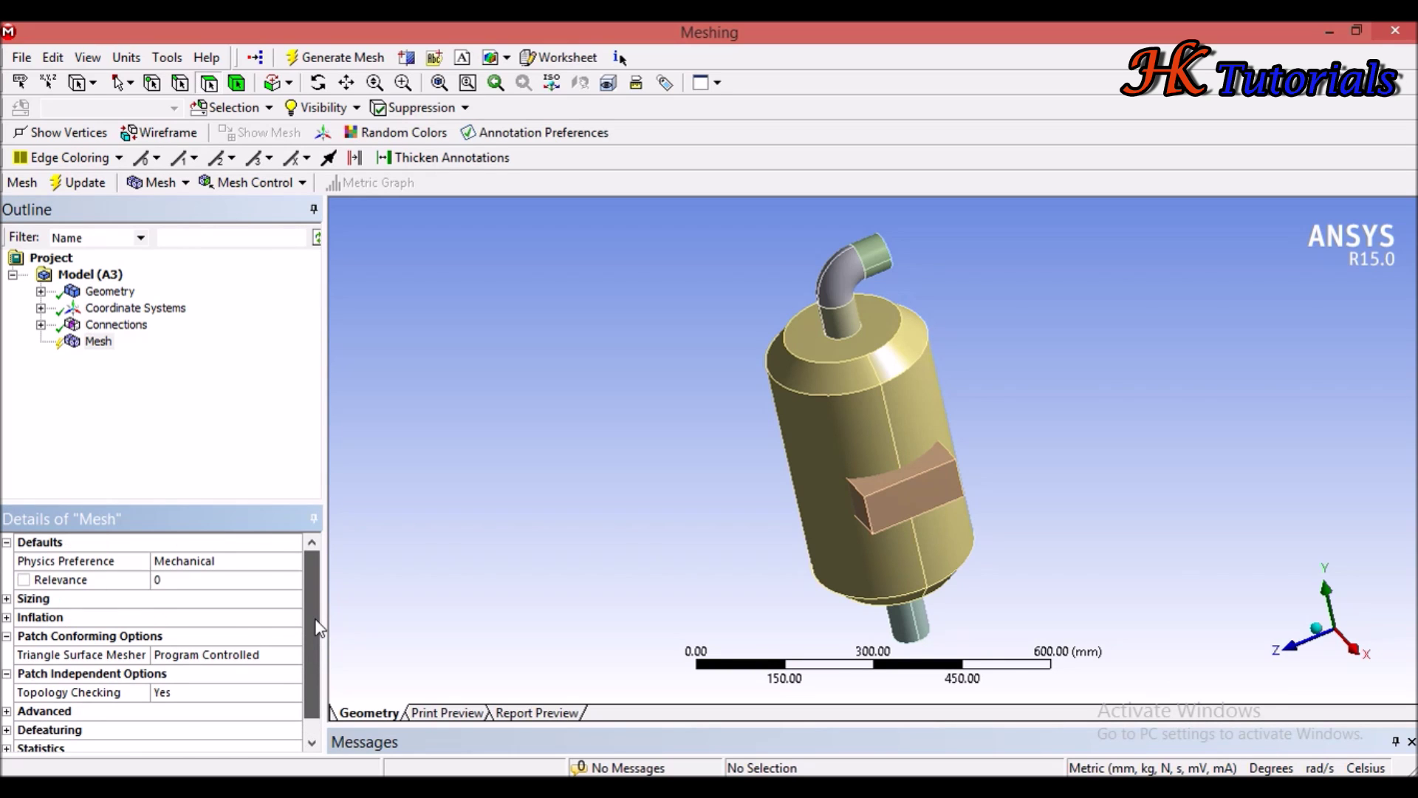